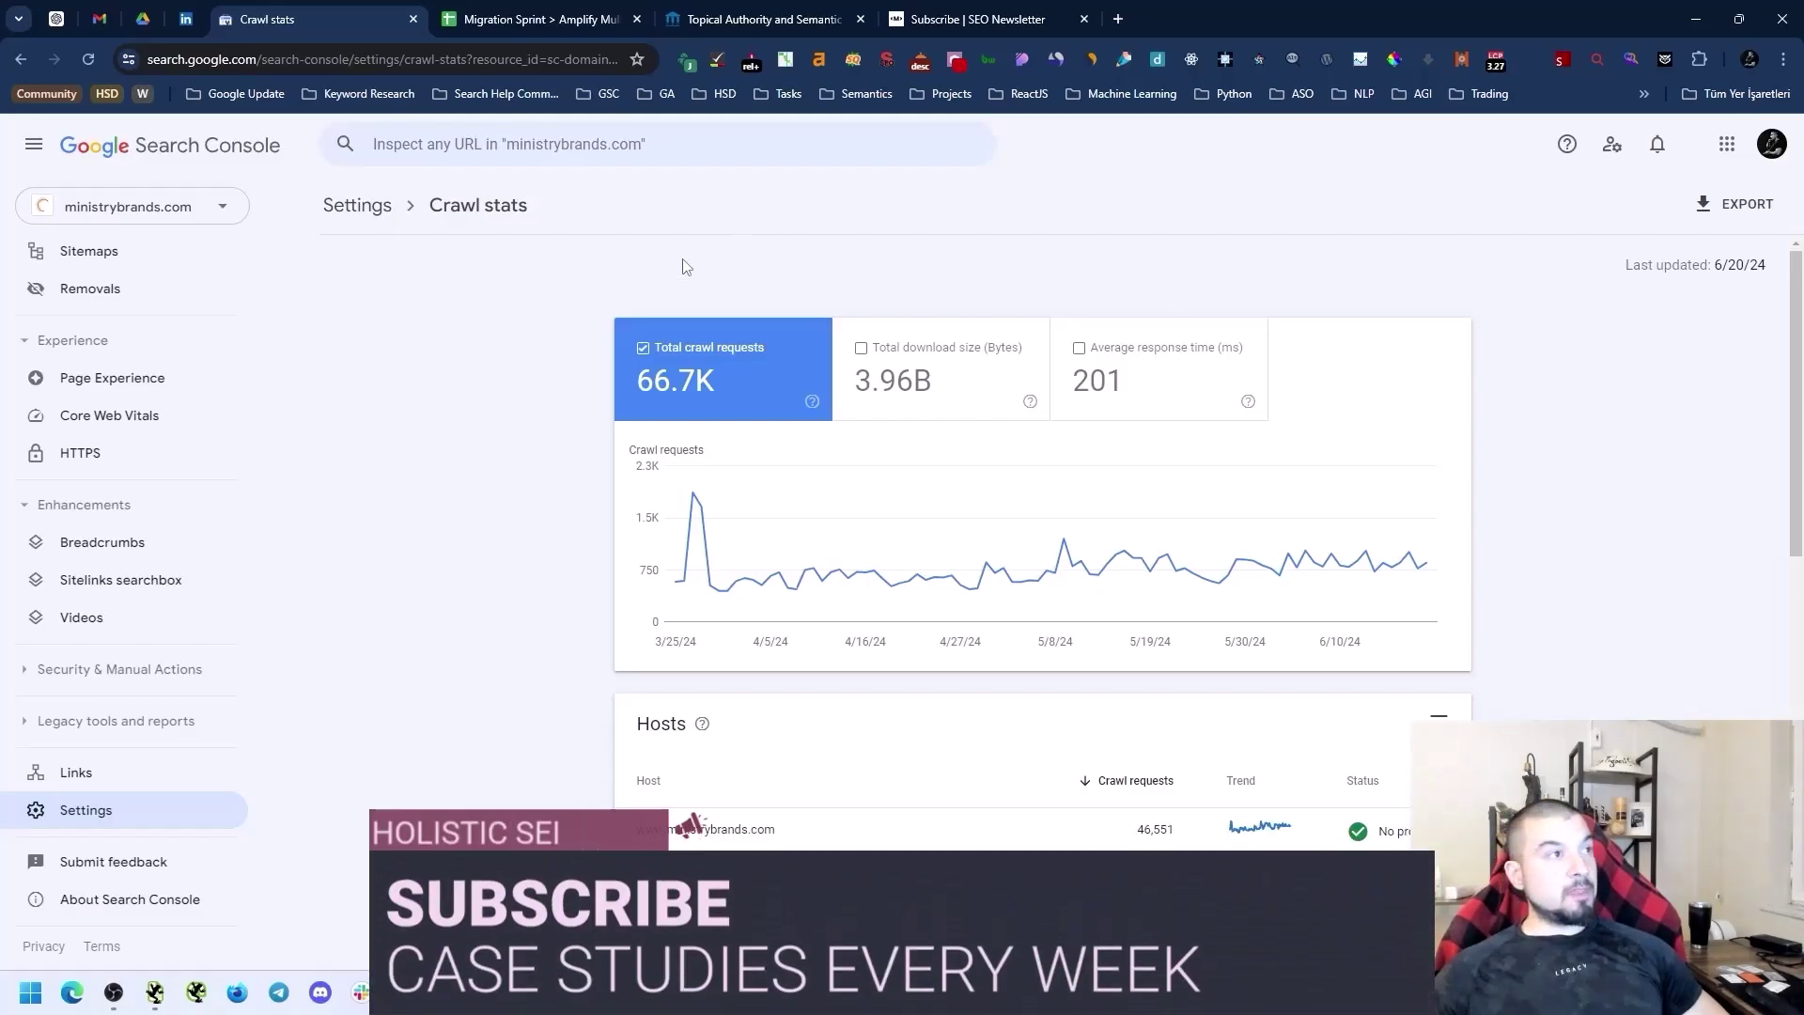
Step: Glance over the Topical Authority course page
{"action": "left_click", "coordinate": [764, 19]}
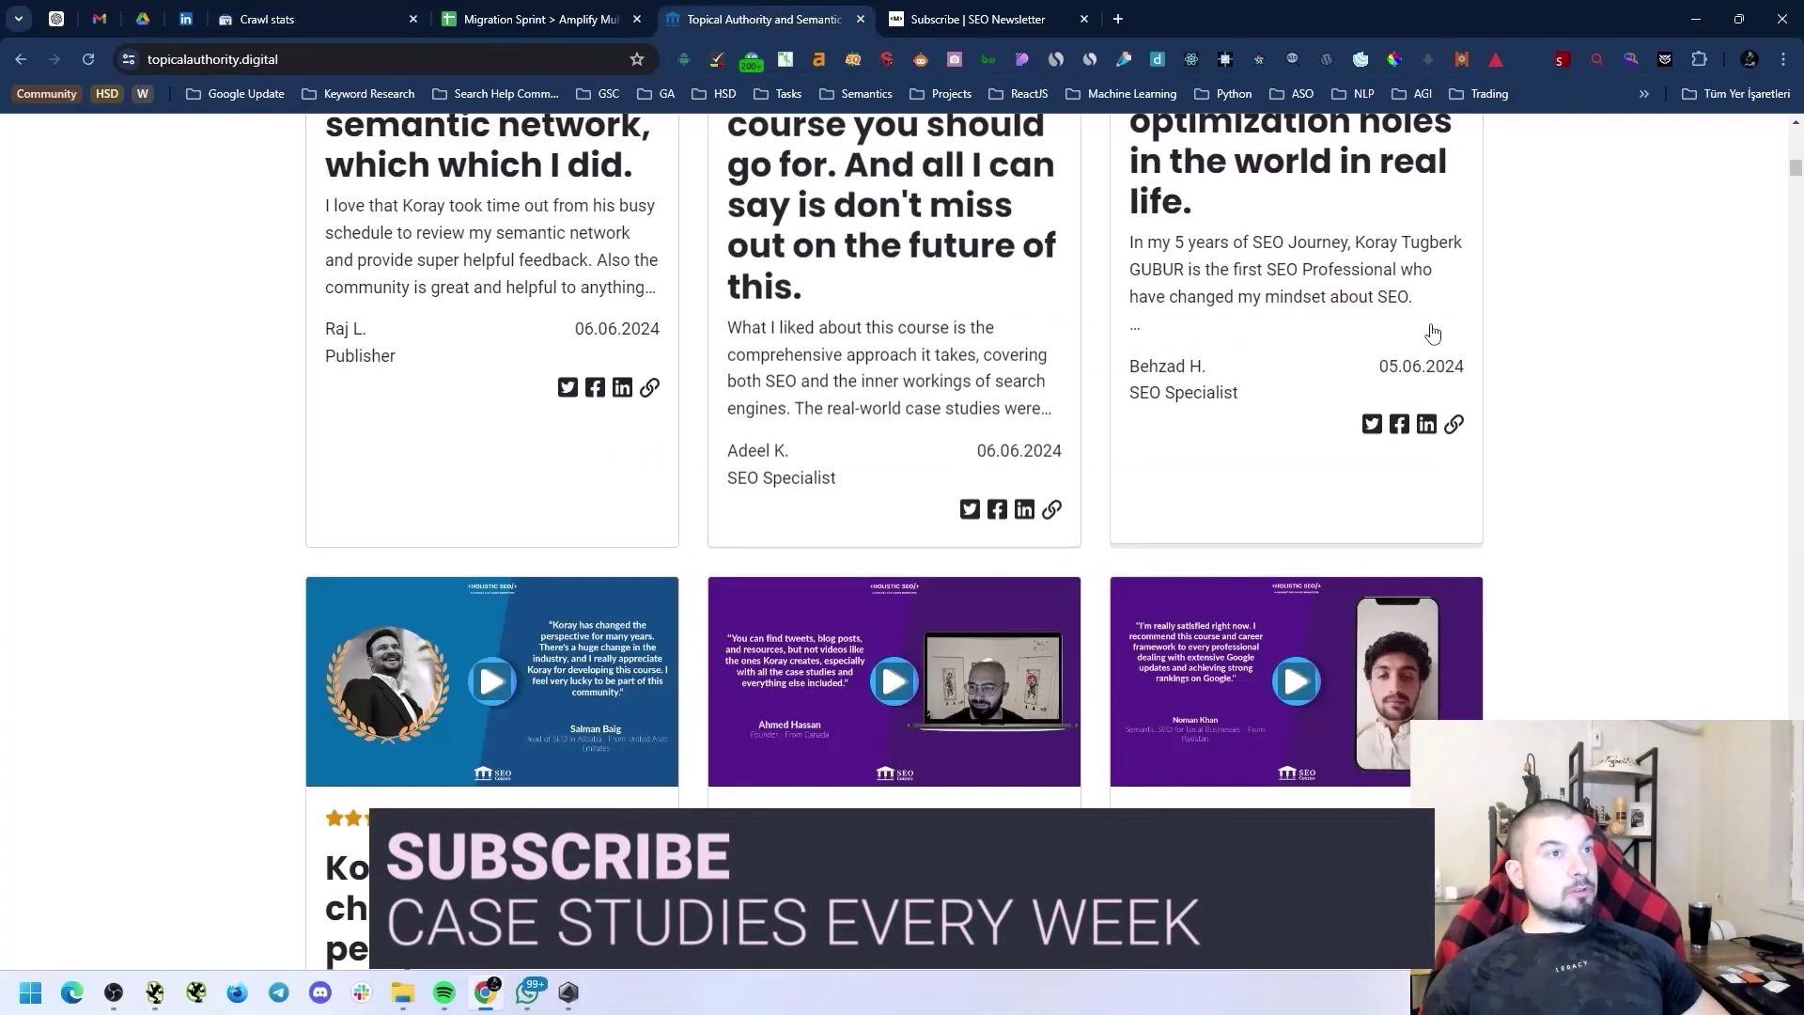
{"action": "scroll", "coordinate": [1619, 393], "scroll_direction": "down", "scroll_amount": 5}
{"action": "scroll", "coordinate": [1618, 393], "scroll_direction": "up", "scroll_amount": 15}
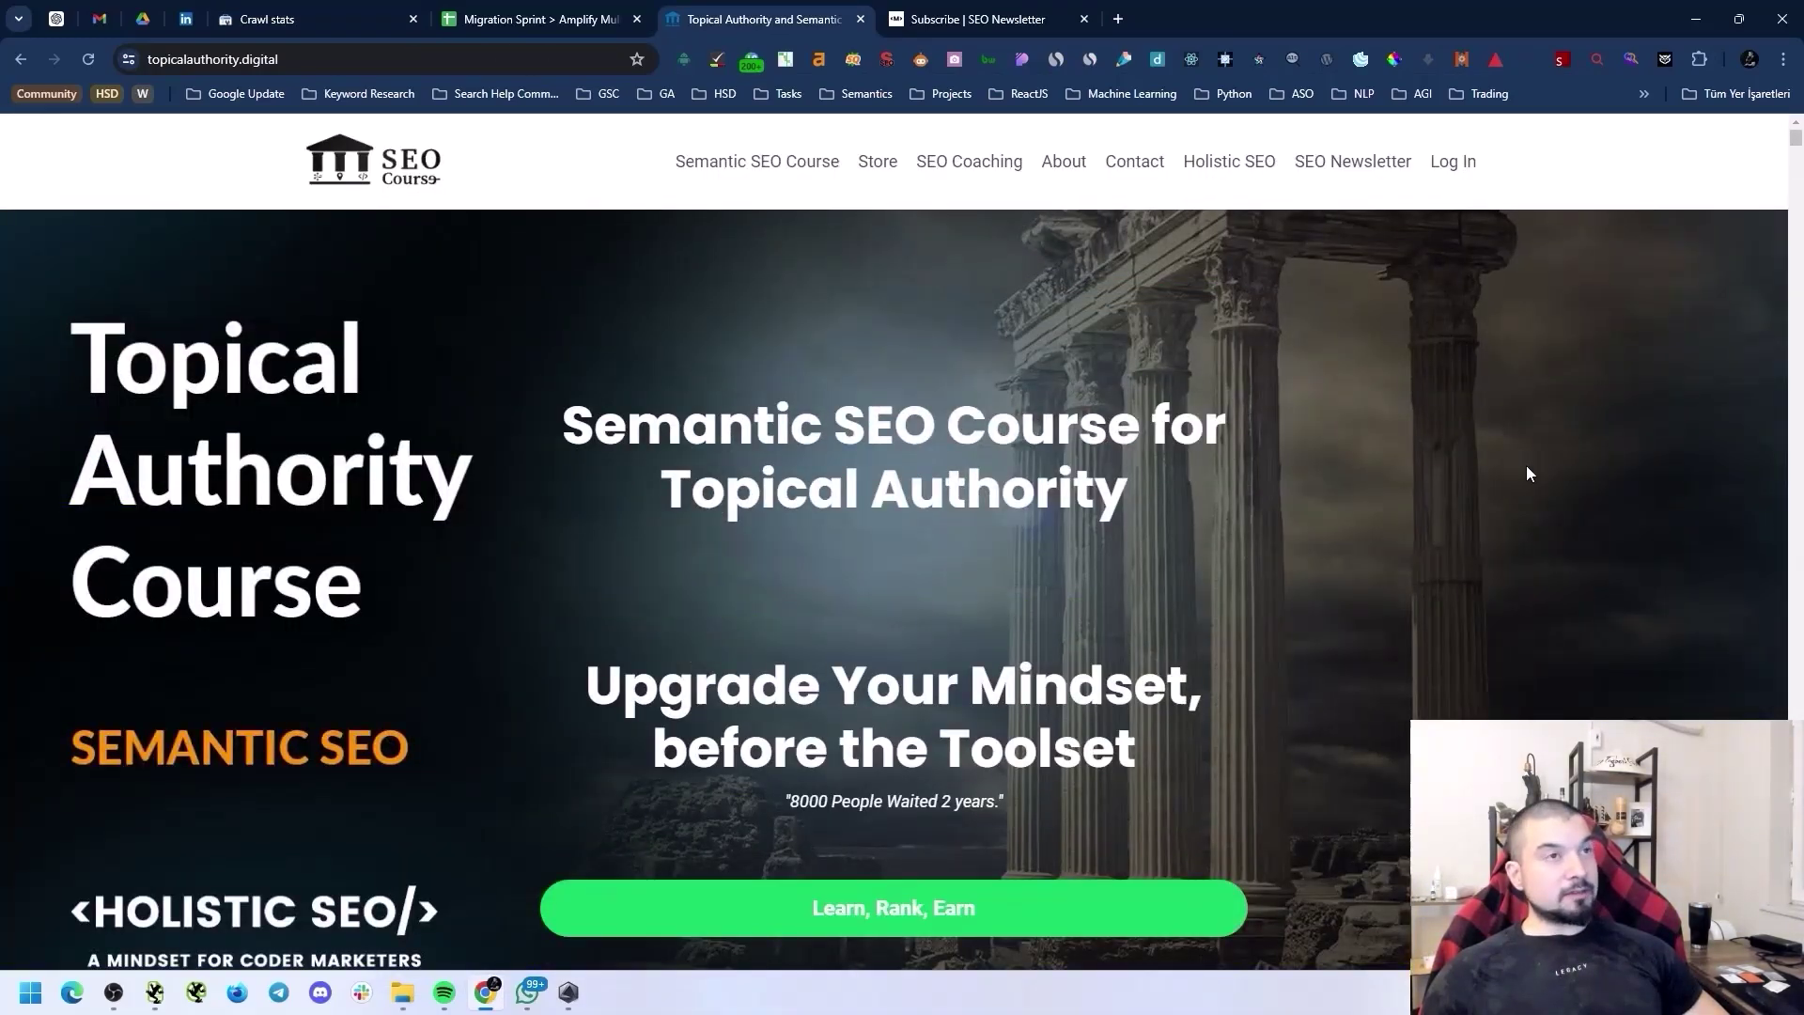
Step: Back in Crawl stats, page the file-type breakdown to rows 6–10: PDF through Unknown
{"action": "left_click", "coordinate": [297, 16]}
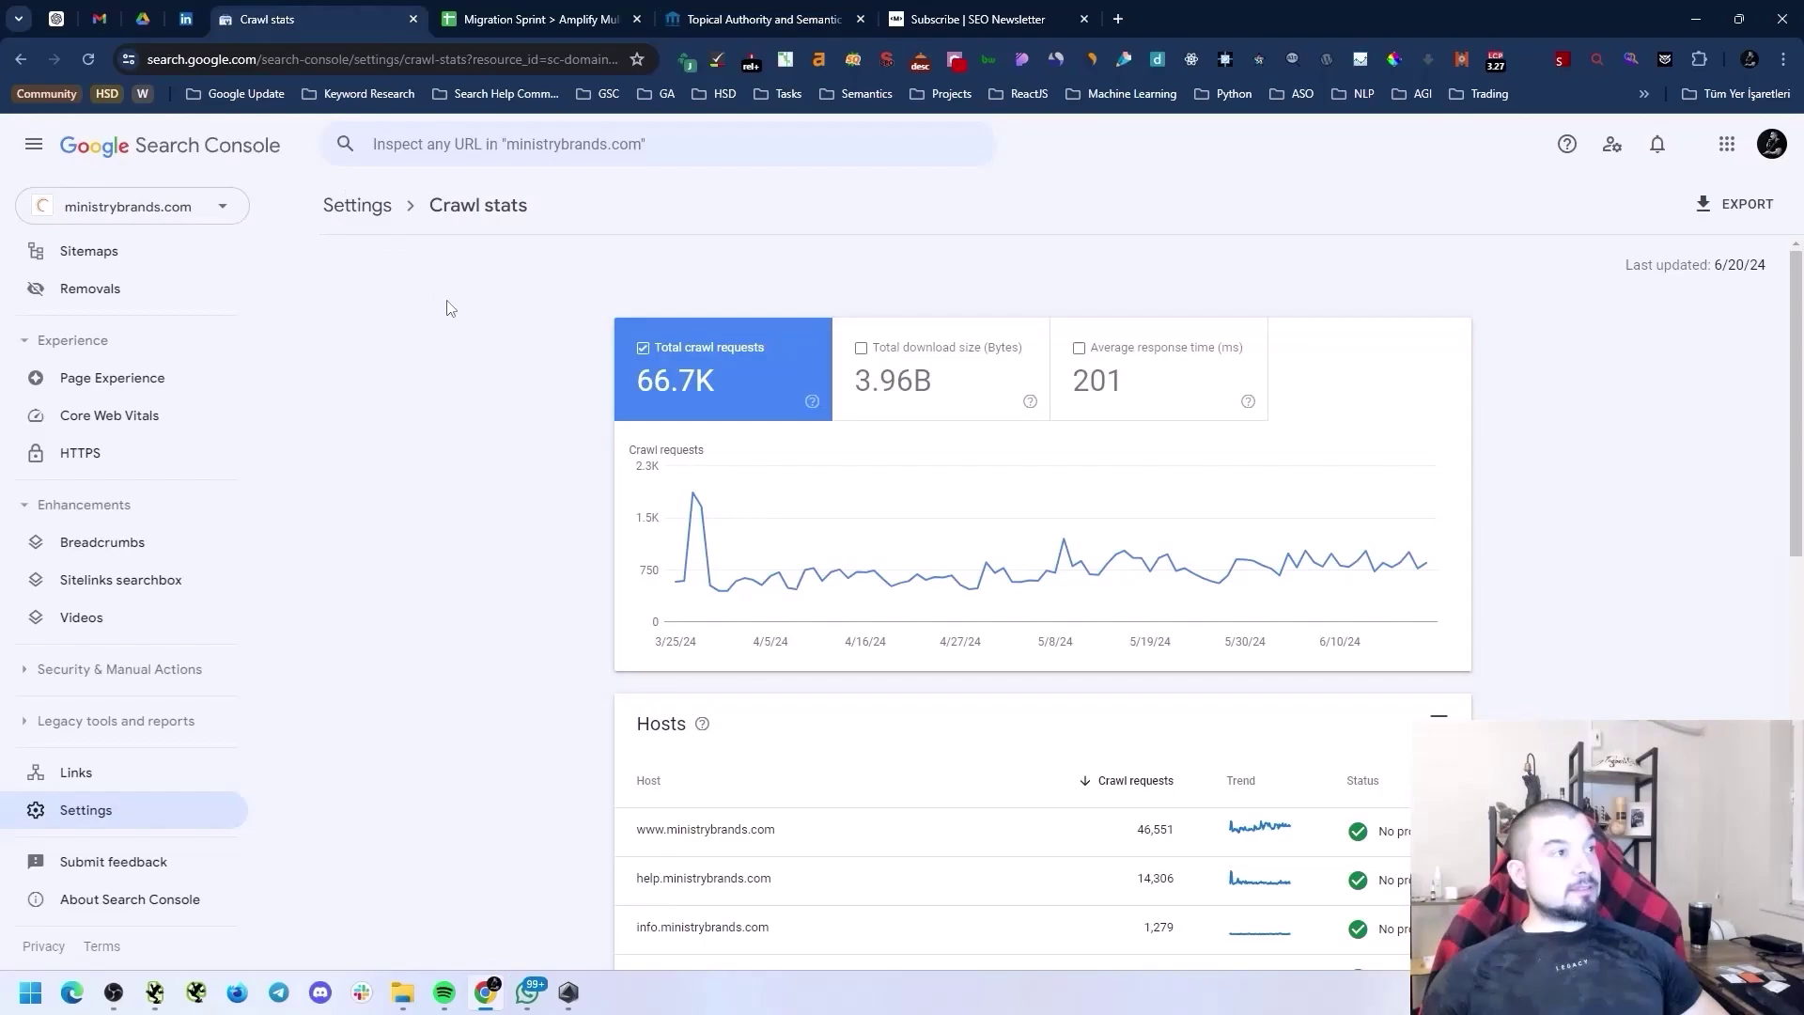
{"action": "scroll", "coordinate": [533, 341], "scroll_direction": "down", "scroll_amount": 9}
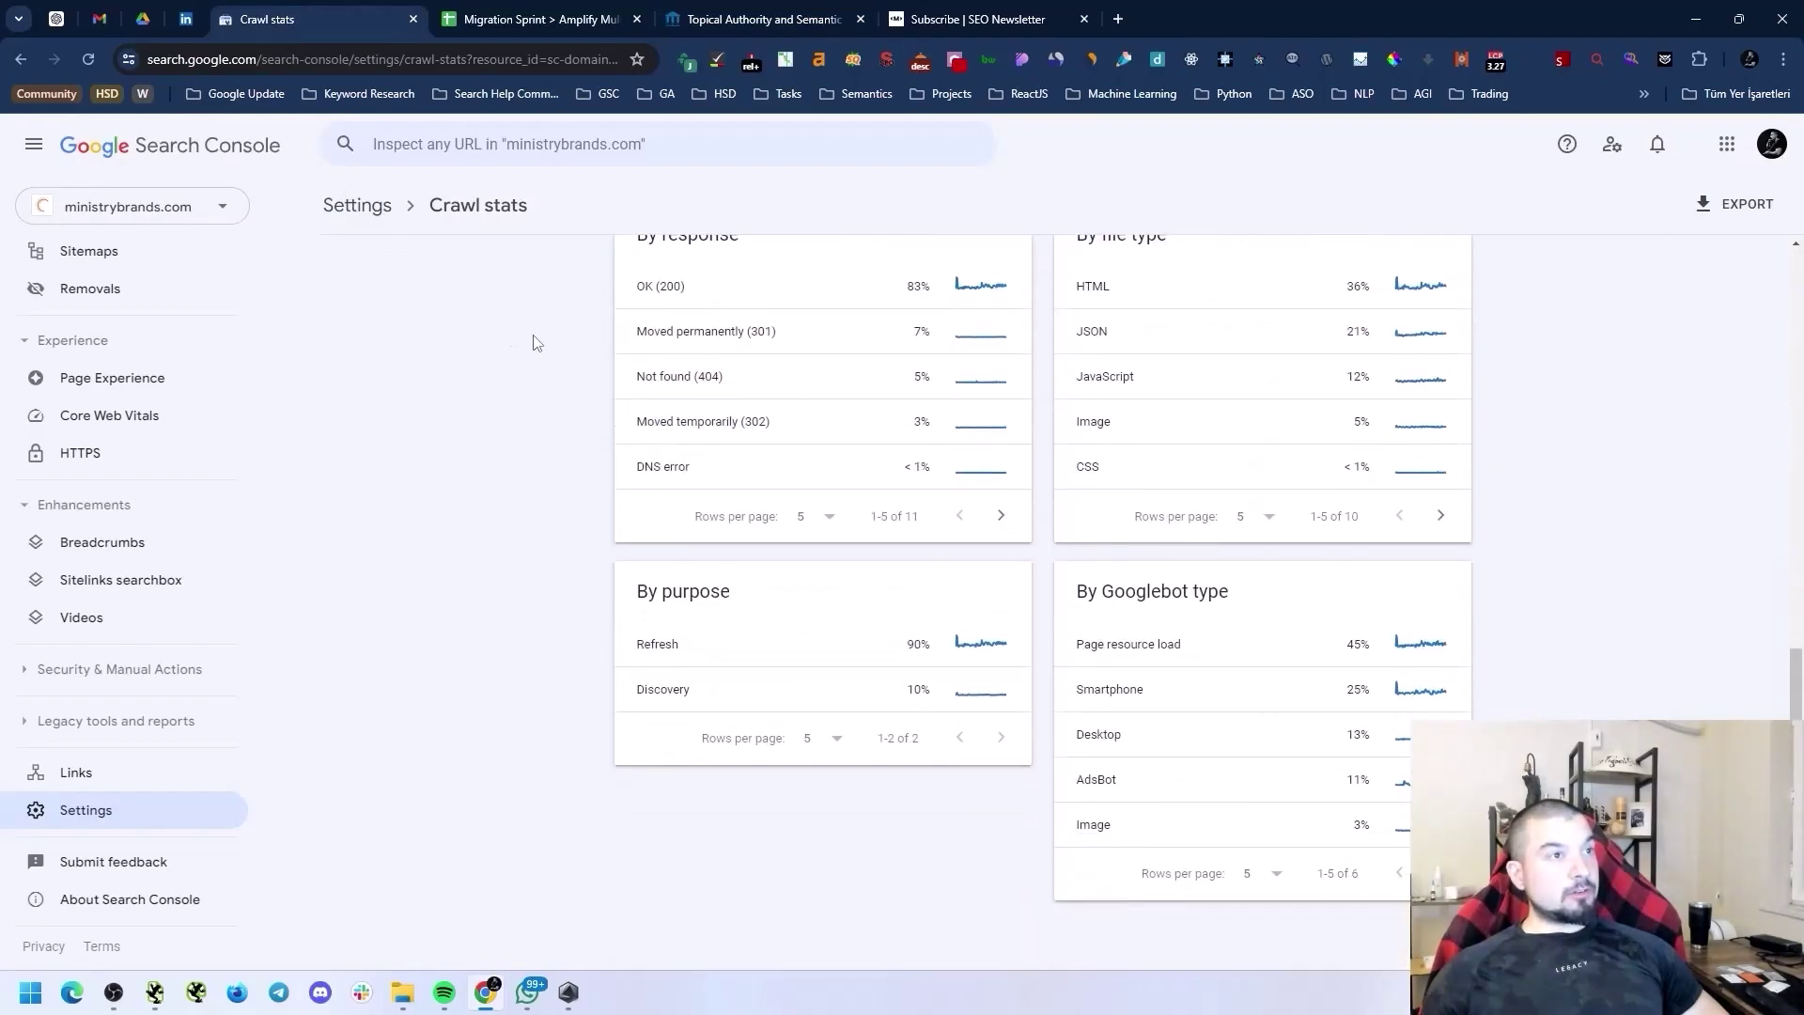
{"action": "scroll", "coordinate": [533, 342], "scroll_direction": "up", "scroll_amount": 9}
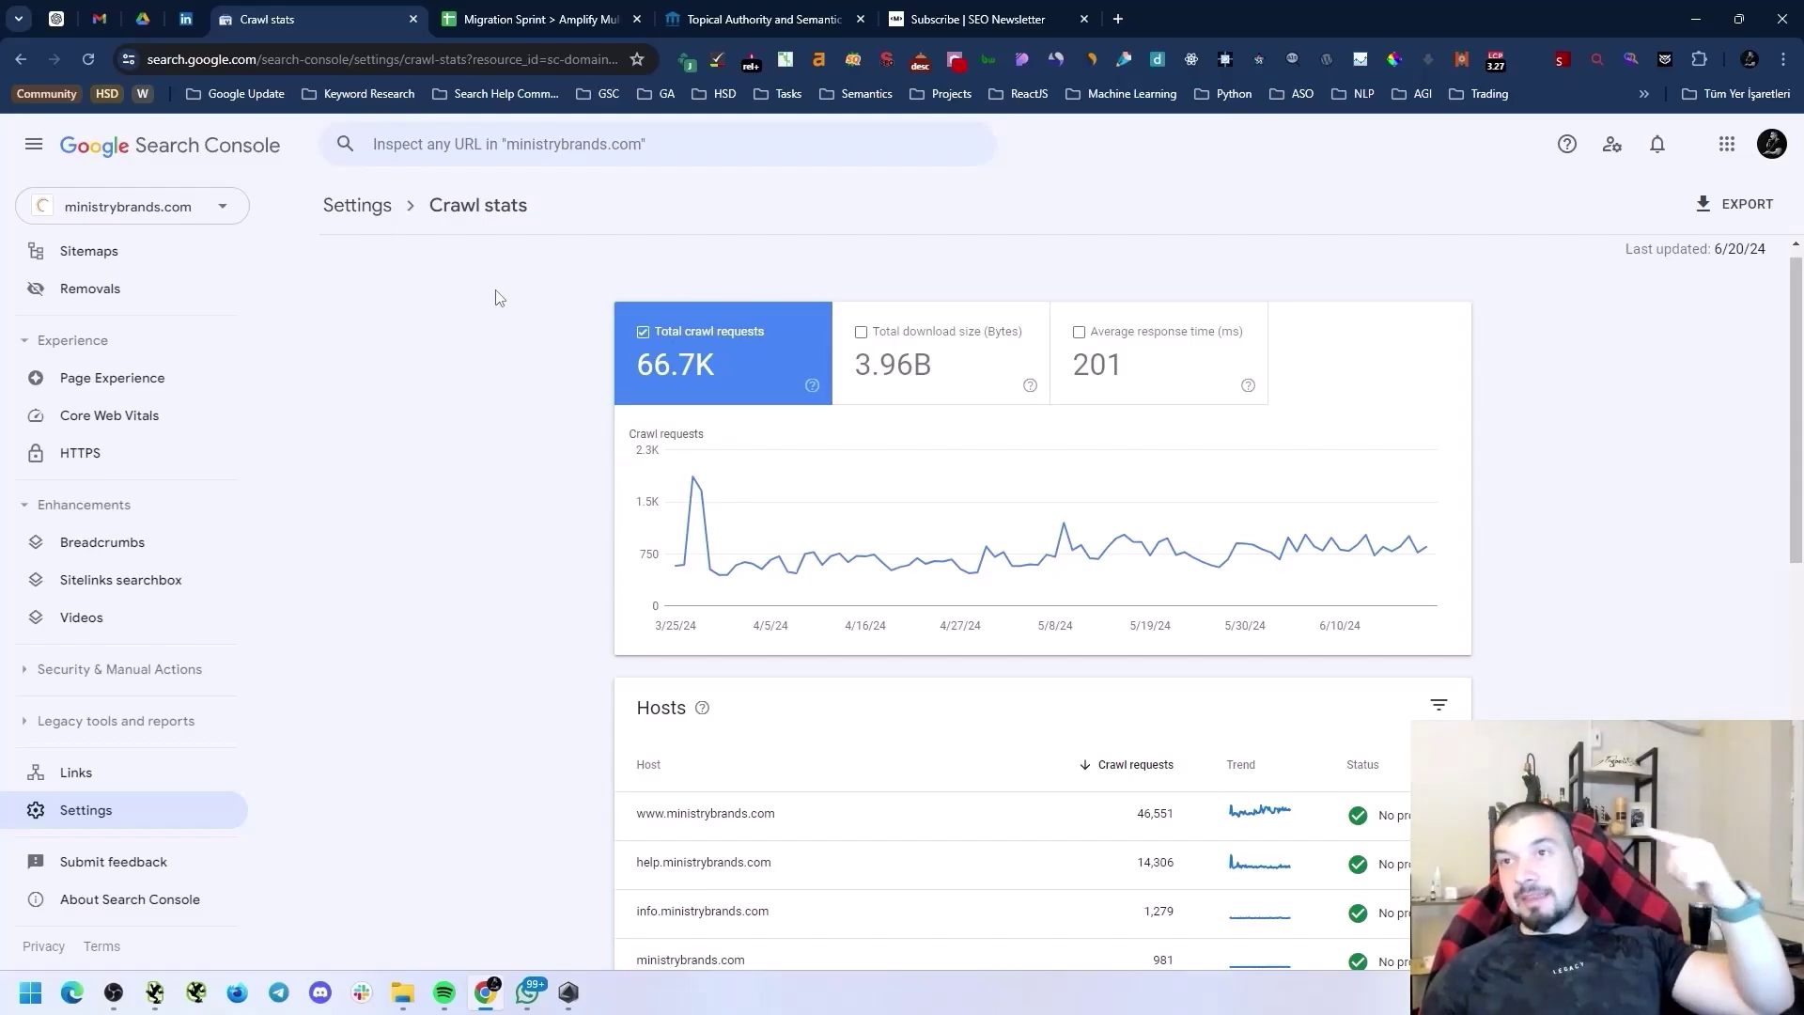
{"action": "scroll", "coordinate": [540, 333], "scroll_direction": "down", "scroll_amount": 6}
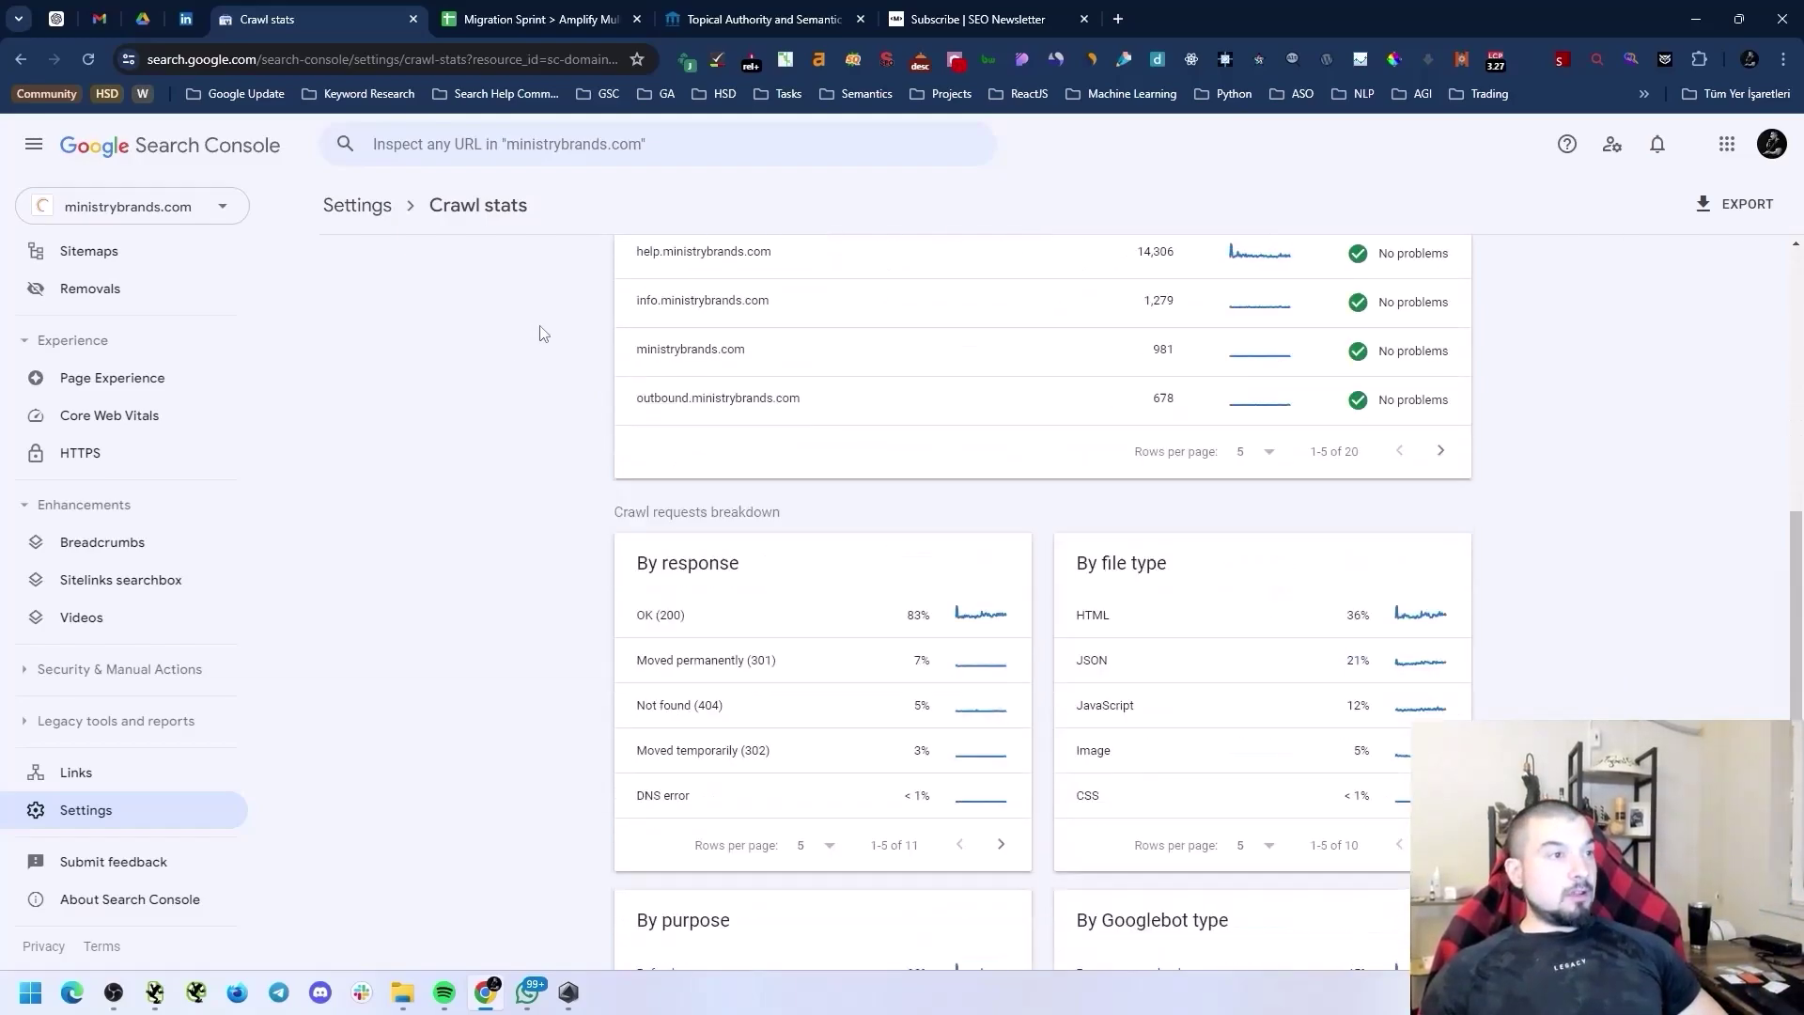
{"action": "scroll", "coordinate": [1236, 483], "scroll_direction": "down", "scroll_amount": 3}
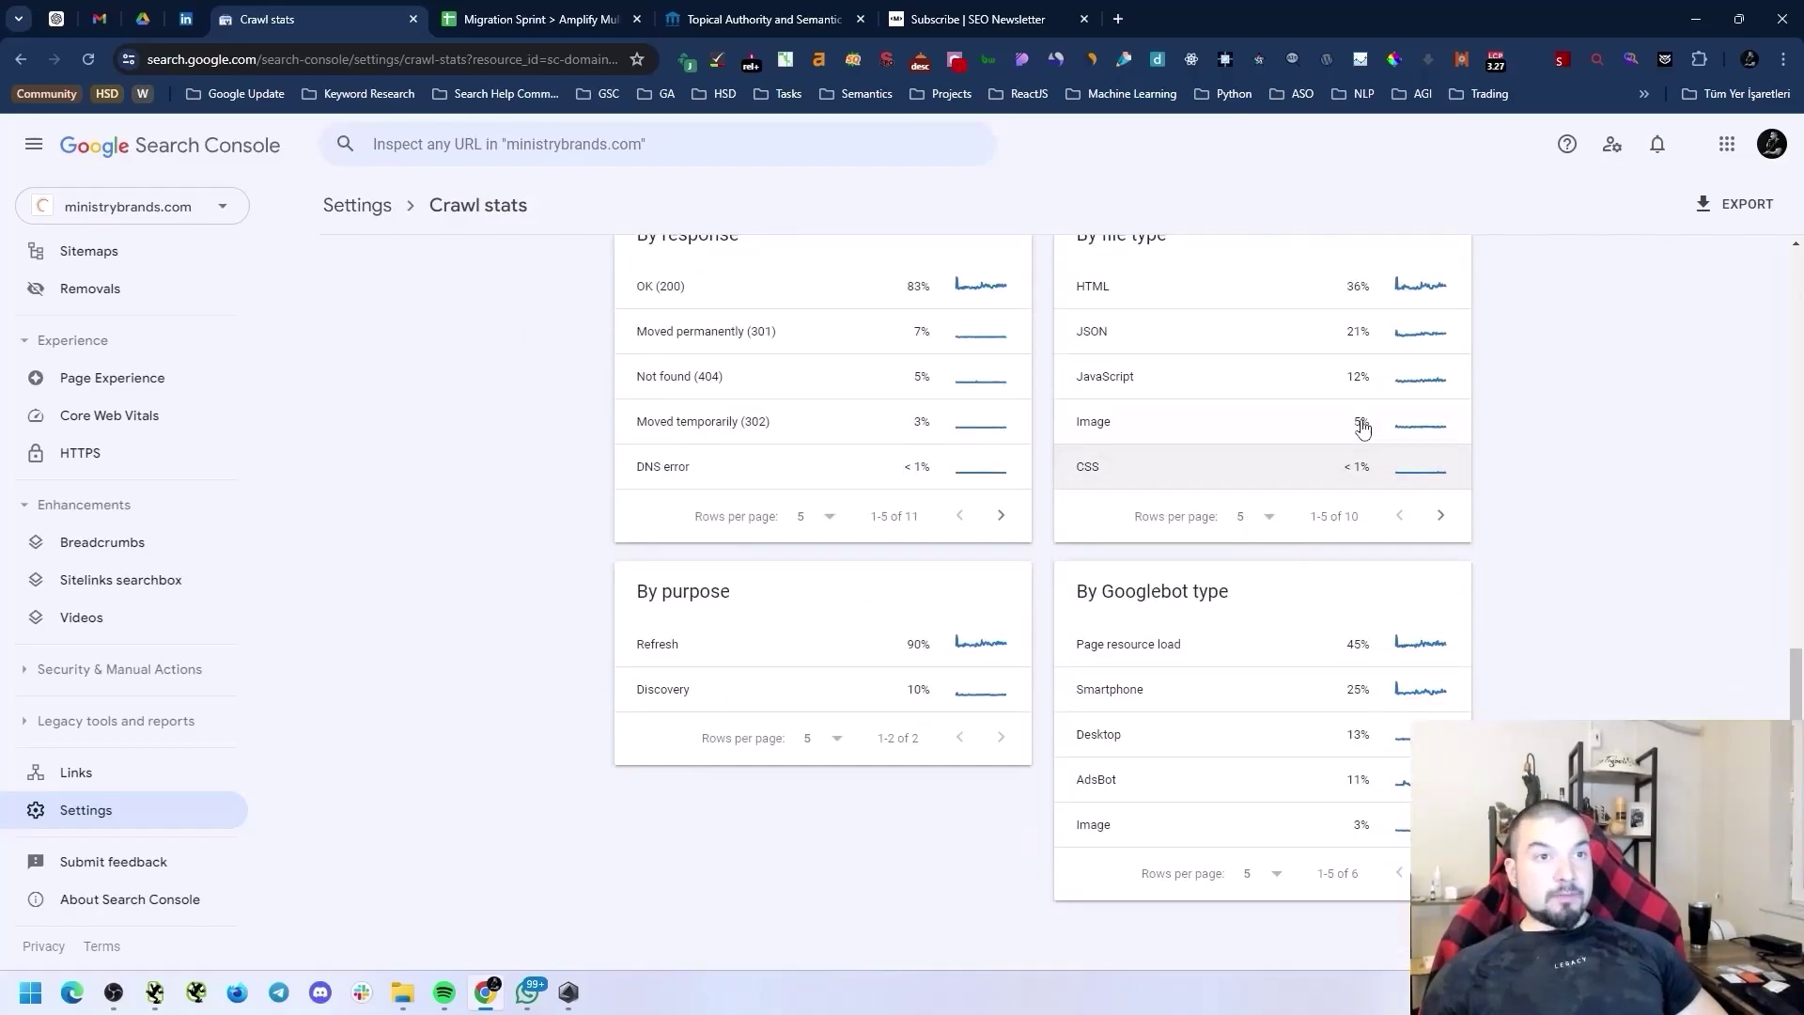
{"action": "scroll", "coordinate": [1356, 419], "scroll_direction": "up", "scroll_amount": 3}
{"action": "scroll", "coordinate": [1249, 489], "scroll_direction": "down", "scroll_amount": 3}
{"action": "scroll", "coordinate": [1221, 488], "scroll_direction": "up", "scroll_amount": 3}
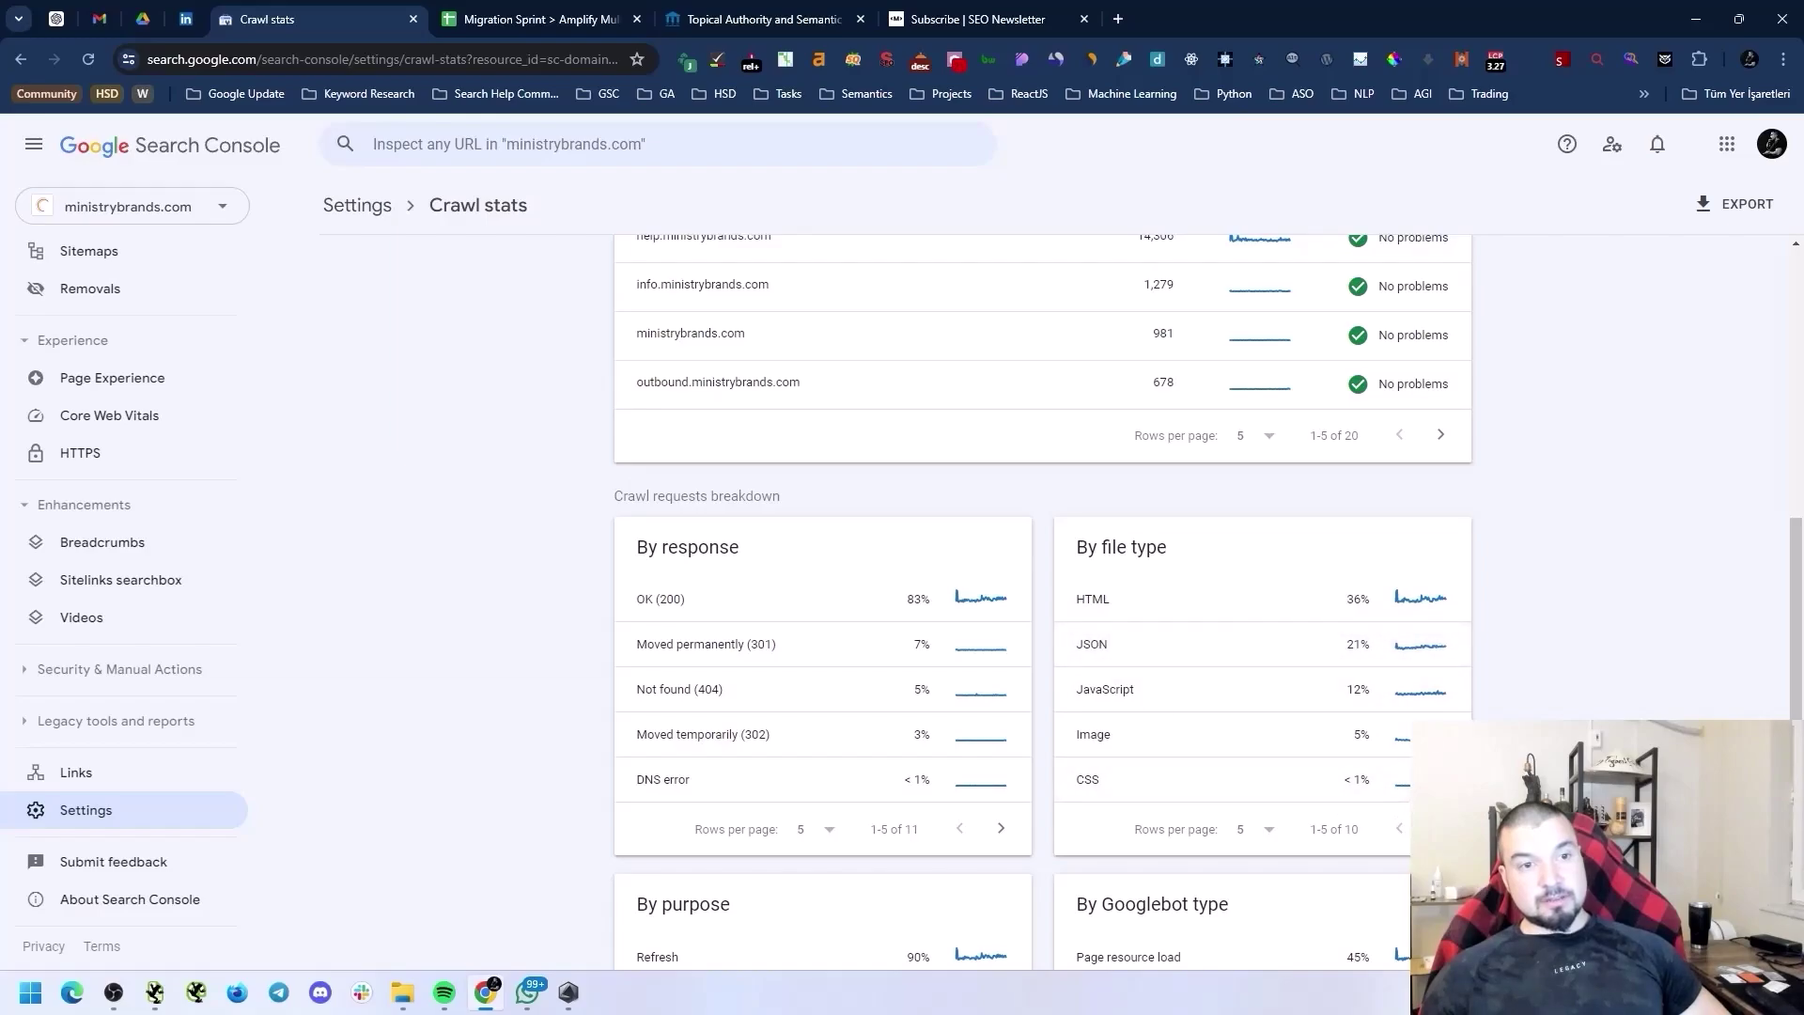
{"action": "left_click", "coordinate": [1440, 828]}
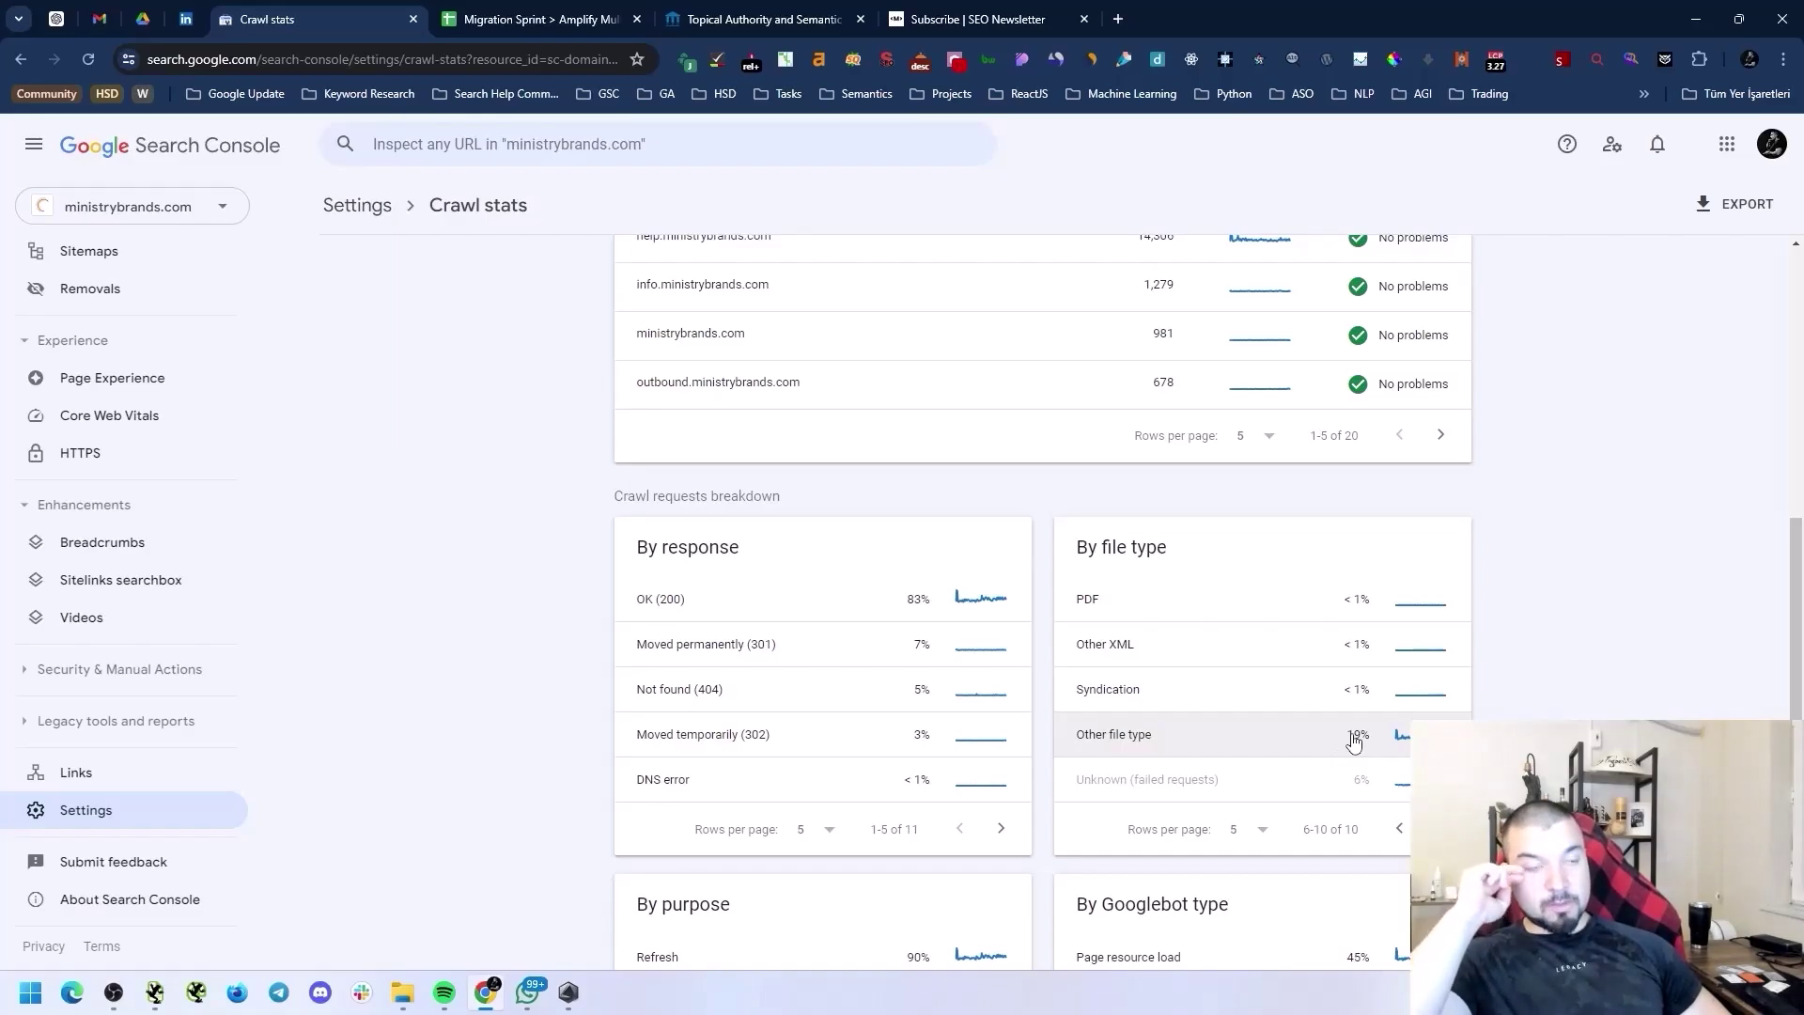
Step: In a new tab, search 'fotn file optimization holistic seo' and open the Holistic SEO result
{"action": "left_click", "coordinate": [1114, 9]}
{"action": "type", "text": "fotn file"}
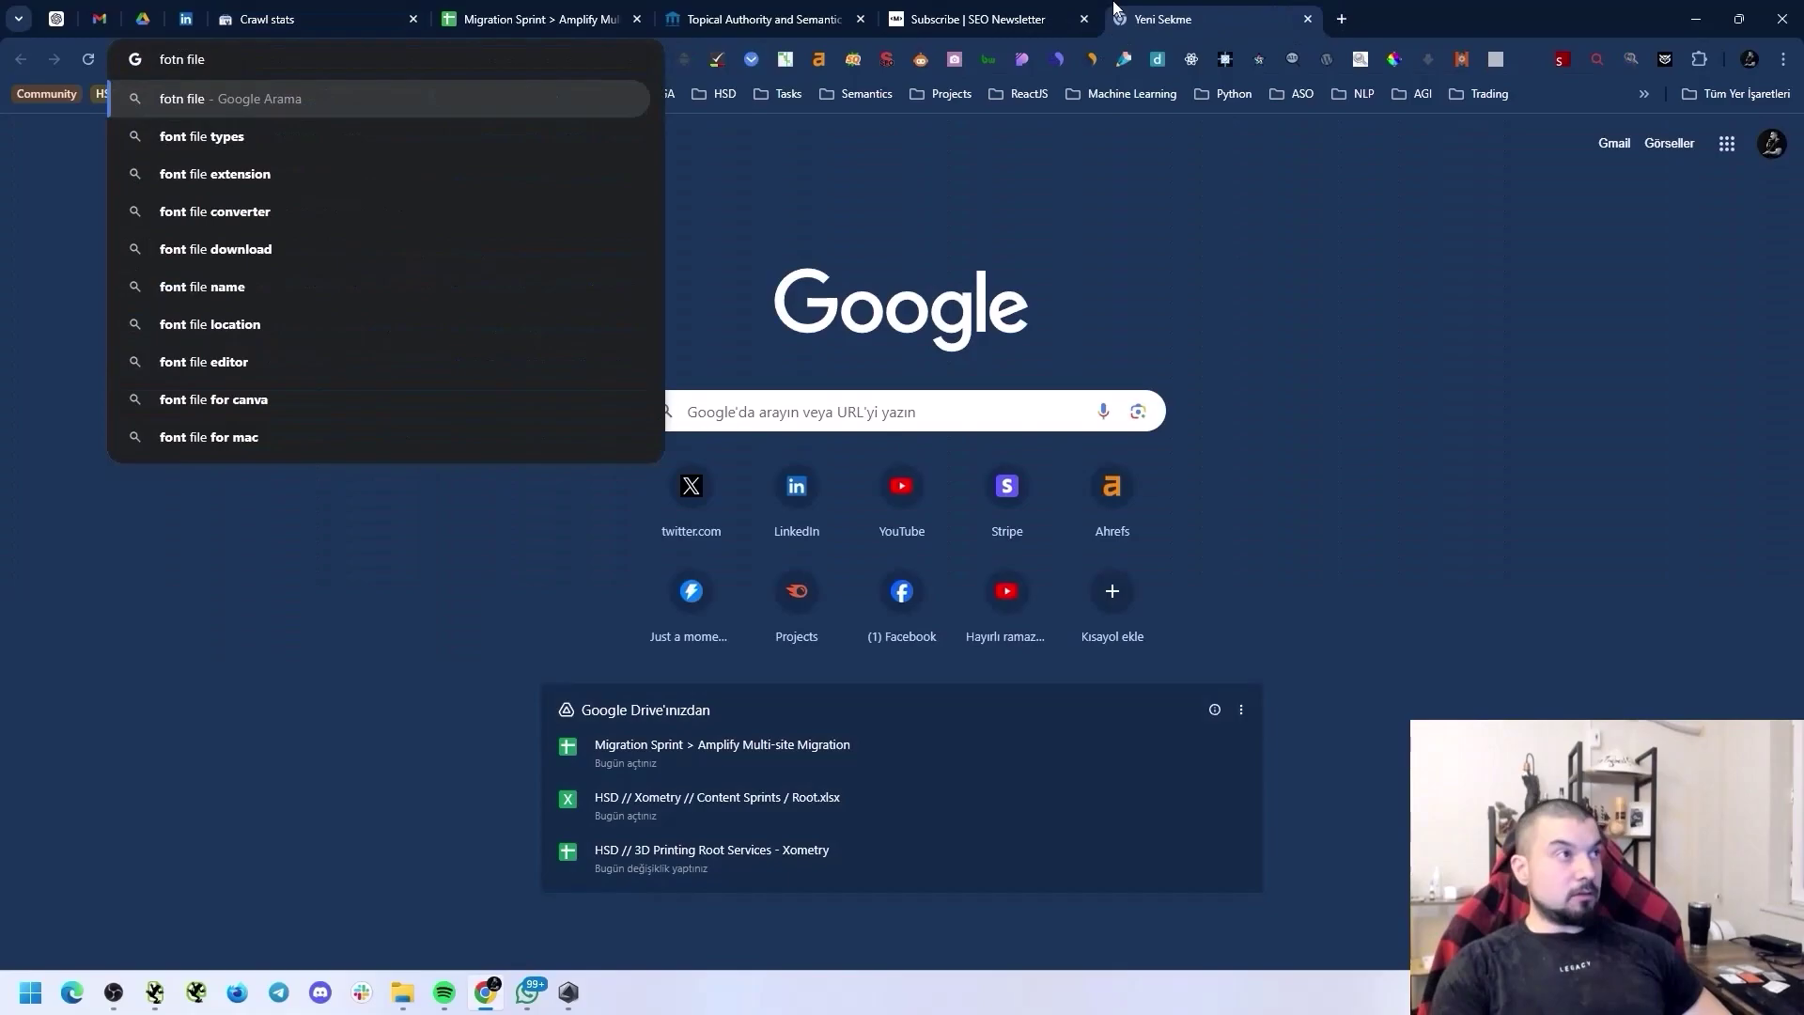
{"action": "type", "text": " optimization holis"}
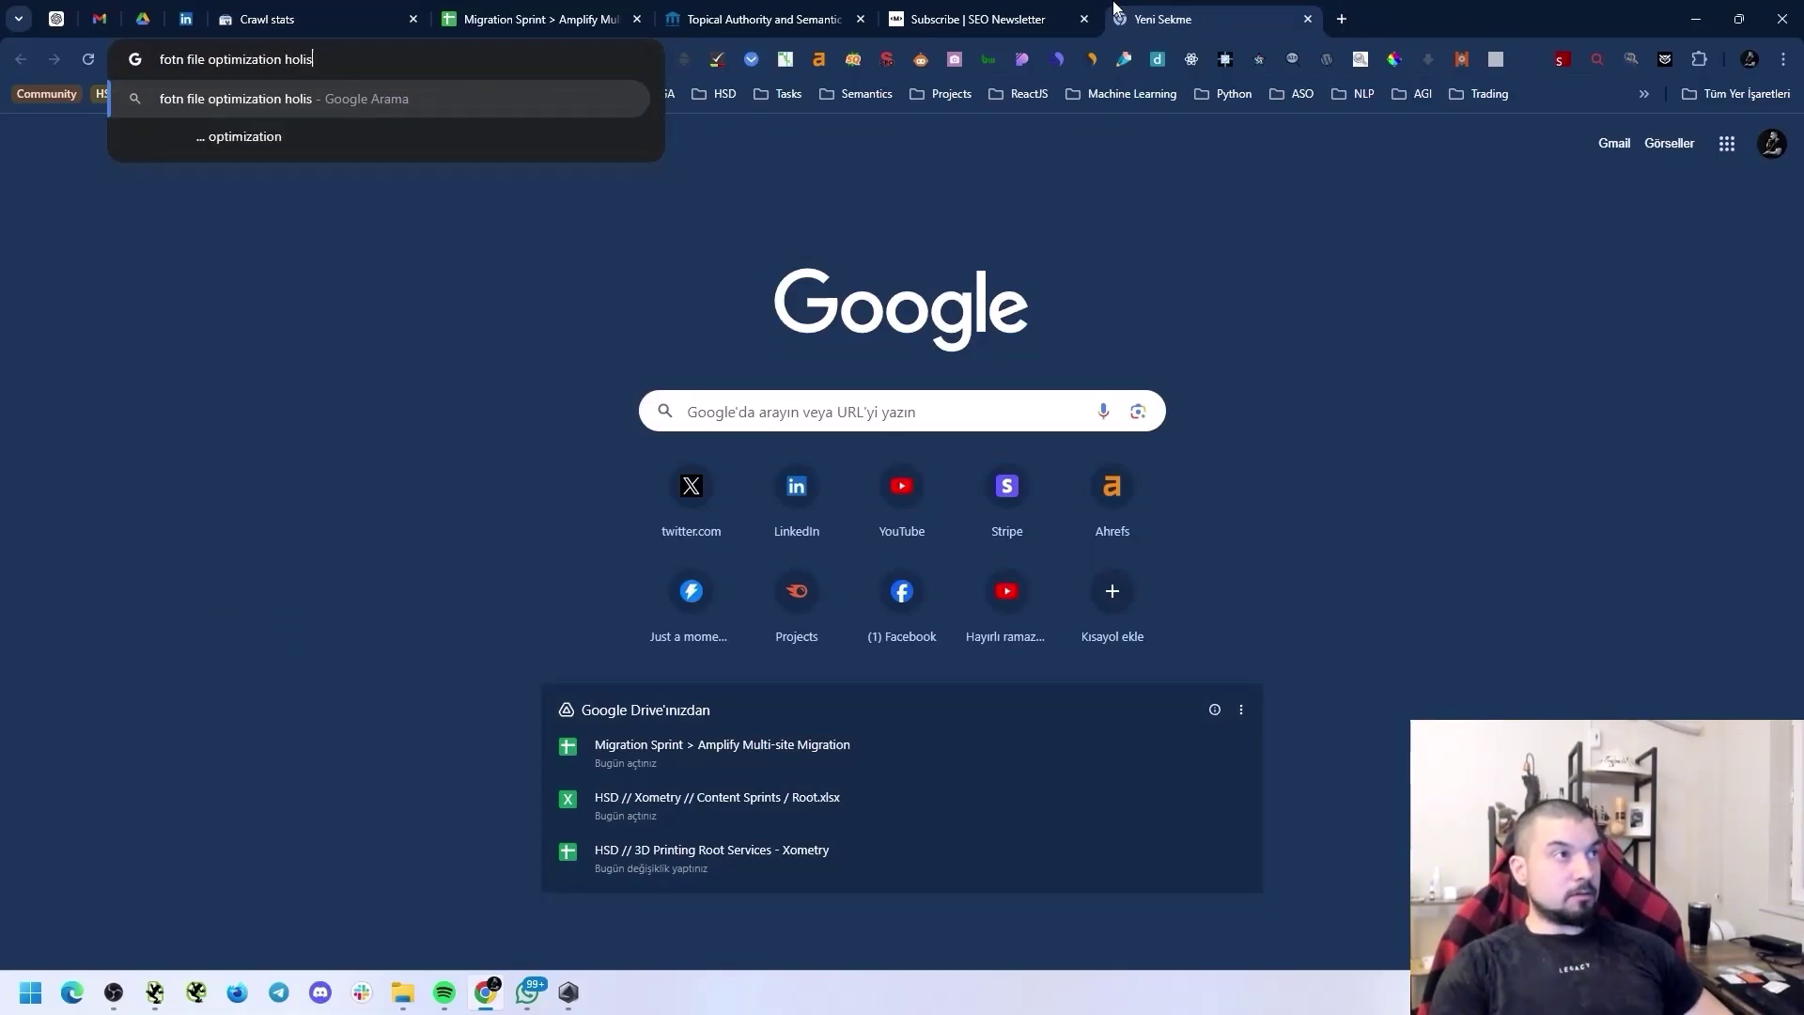
{"action": "type", "text": "tic seo"}
{"action": "key", "text": "Return"}
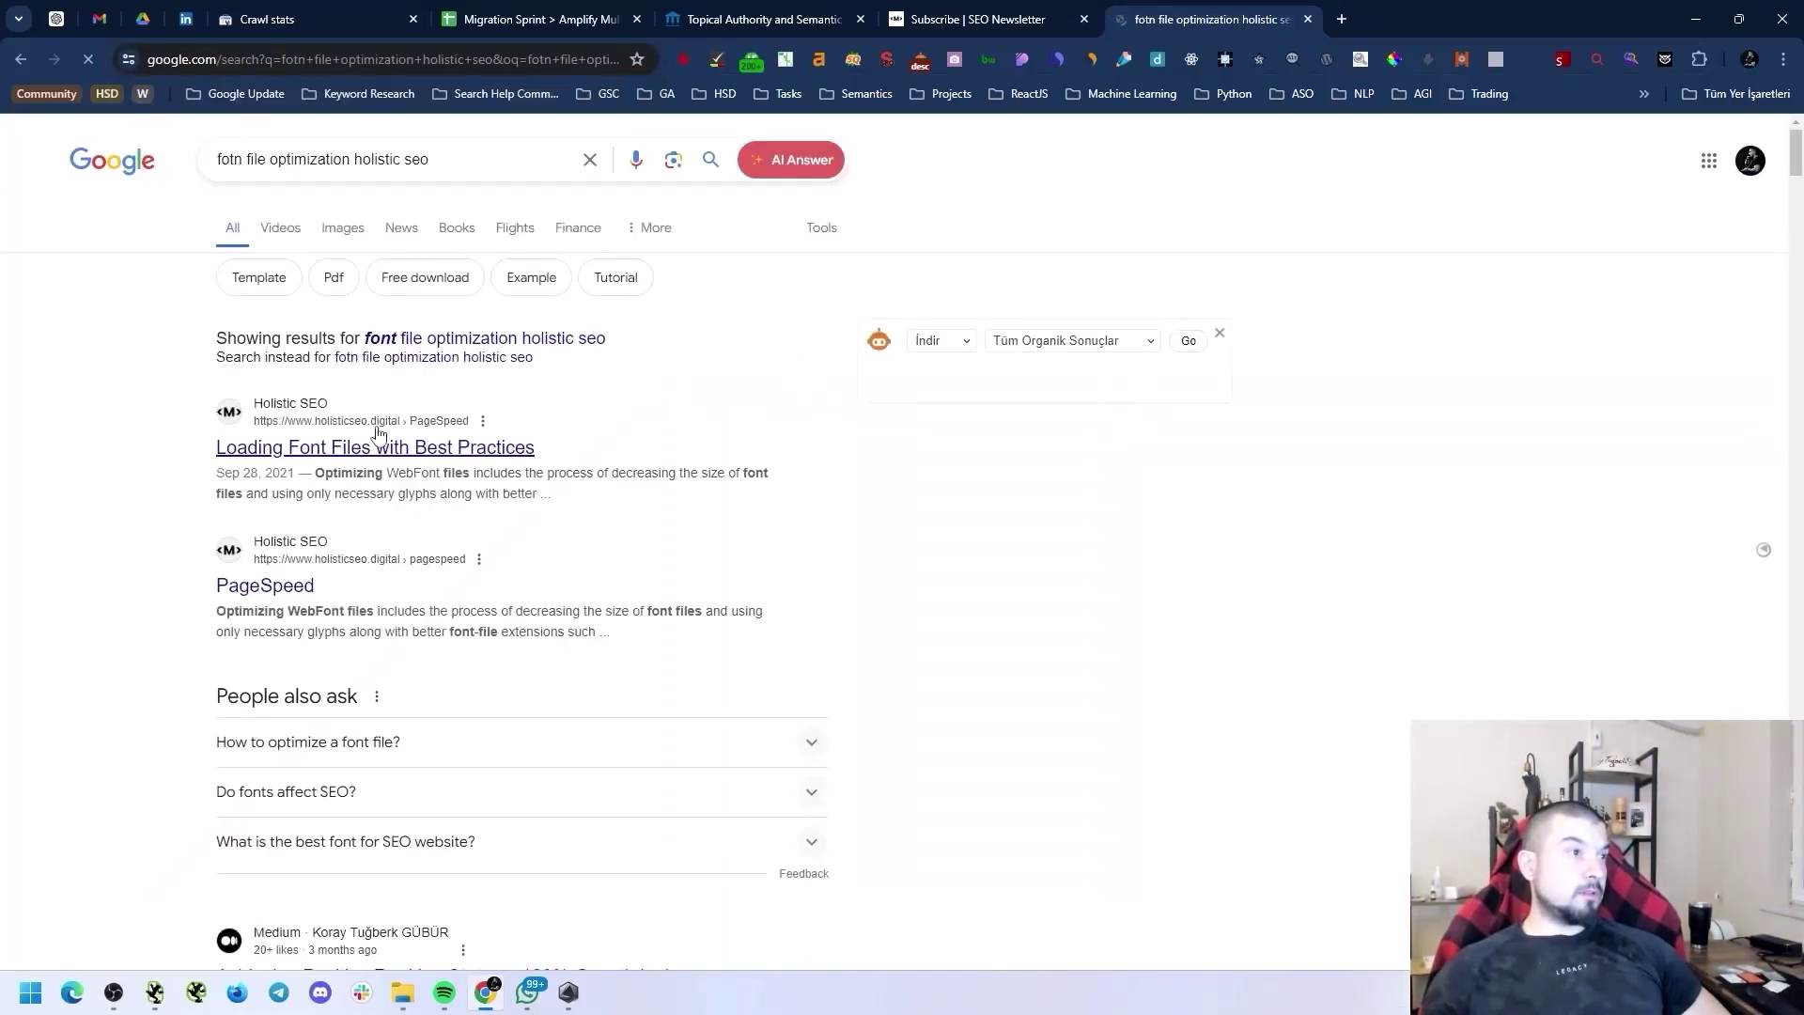
{"action": "left_click", "coordinate": [378, 434]}
Step: Scroll through the web font loading article and highlight its 2021 publication year
{"action": "scroll", "coordinate": [751, 414], "scroll_direction": "down", "scroll_amount": 15}
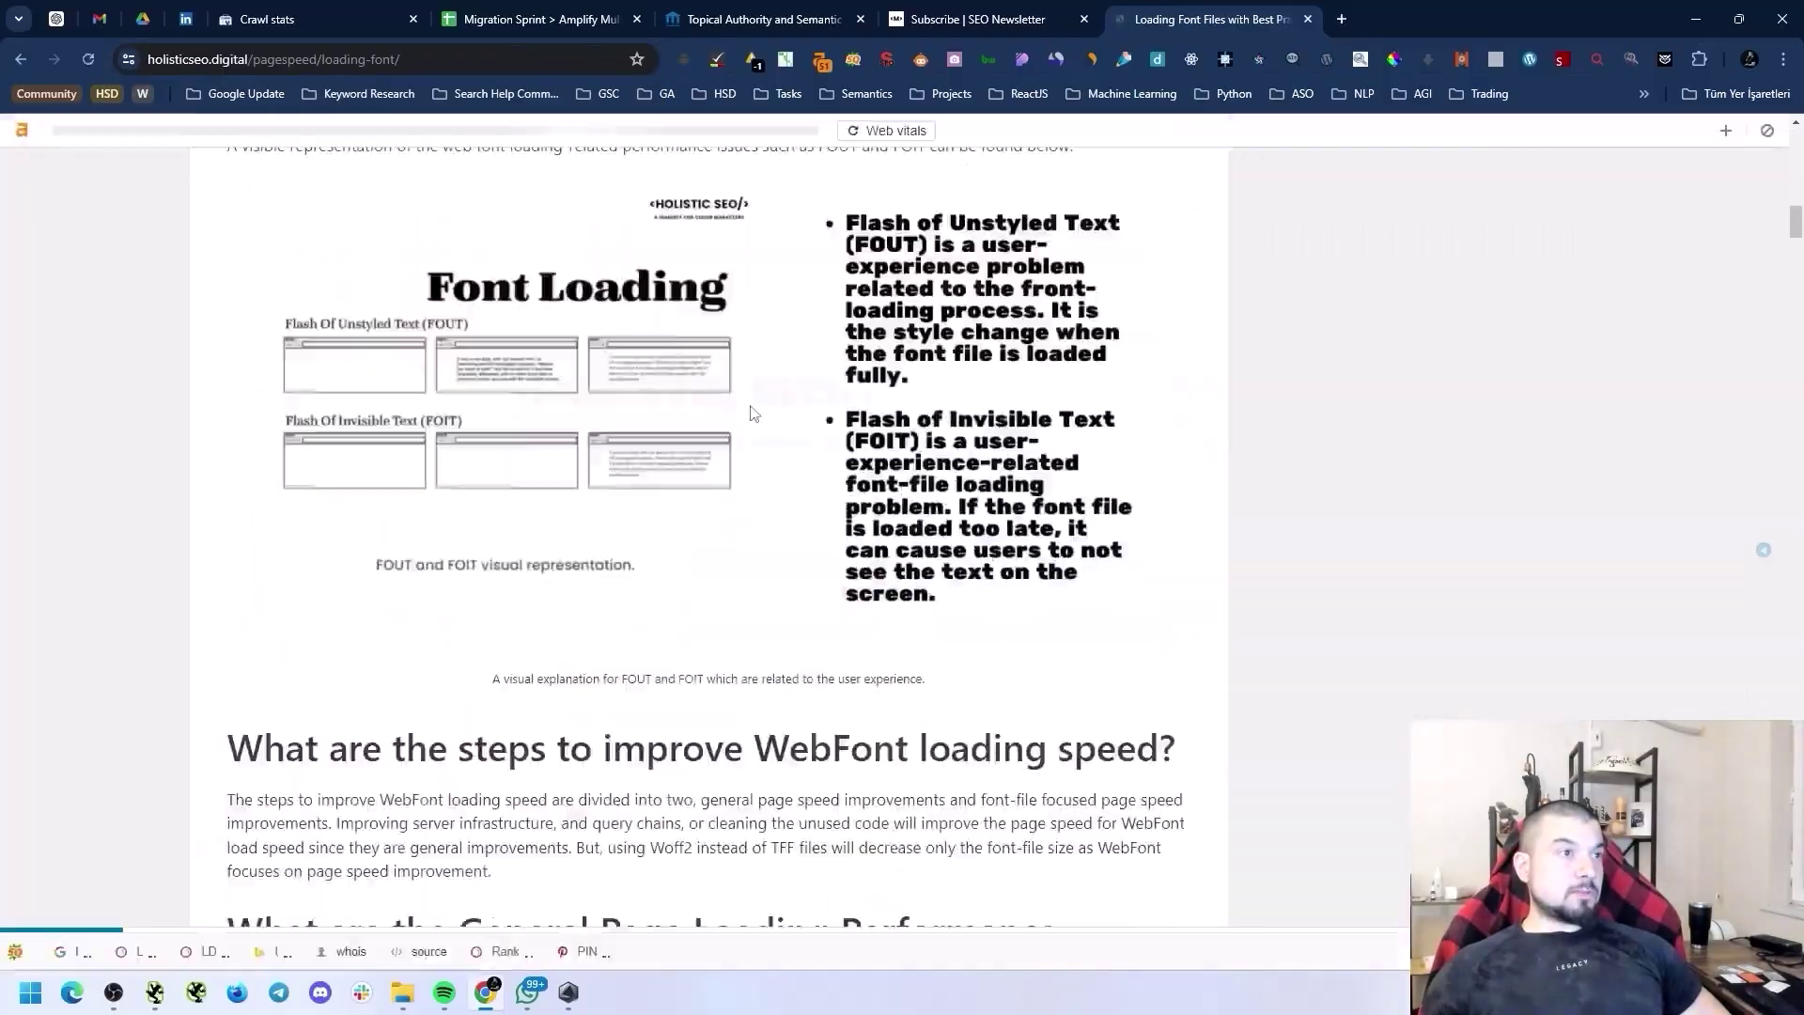
{"action": "scroll", "coordinate": [751, 413], "scroll_direction": "down", "scroll_amount": 20}
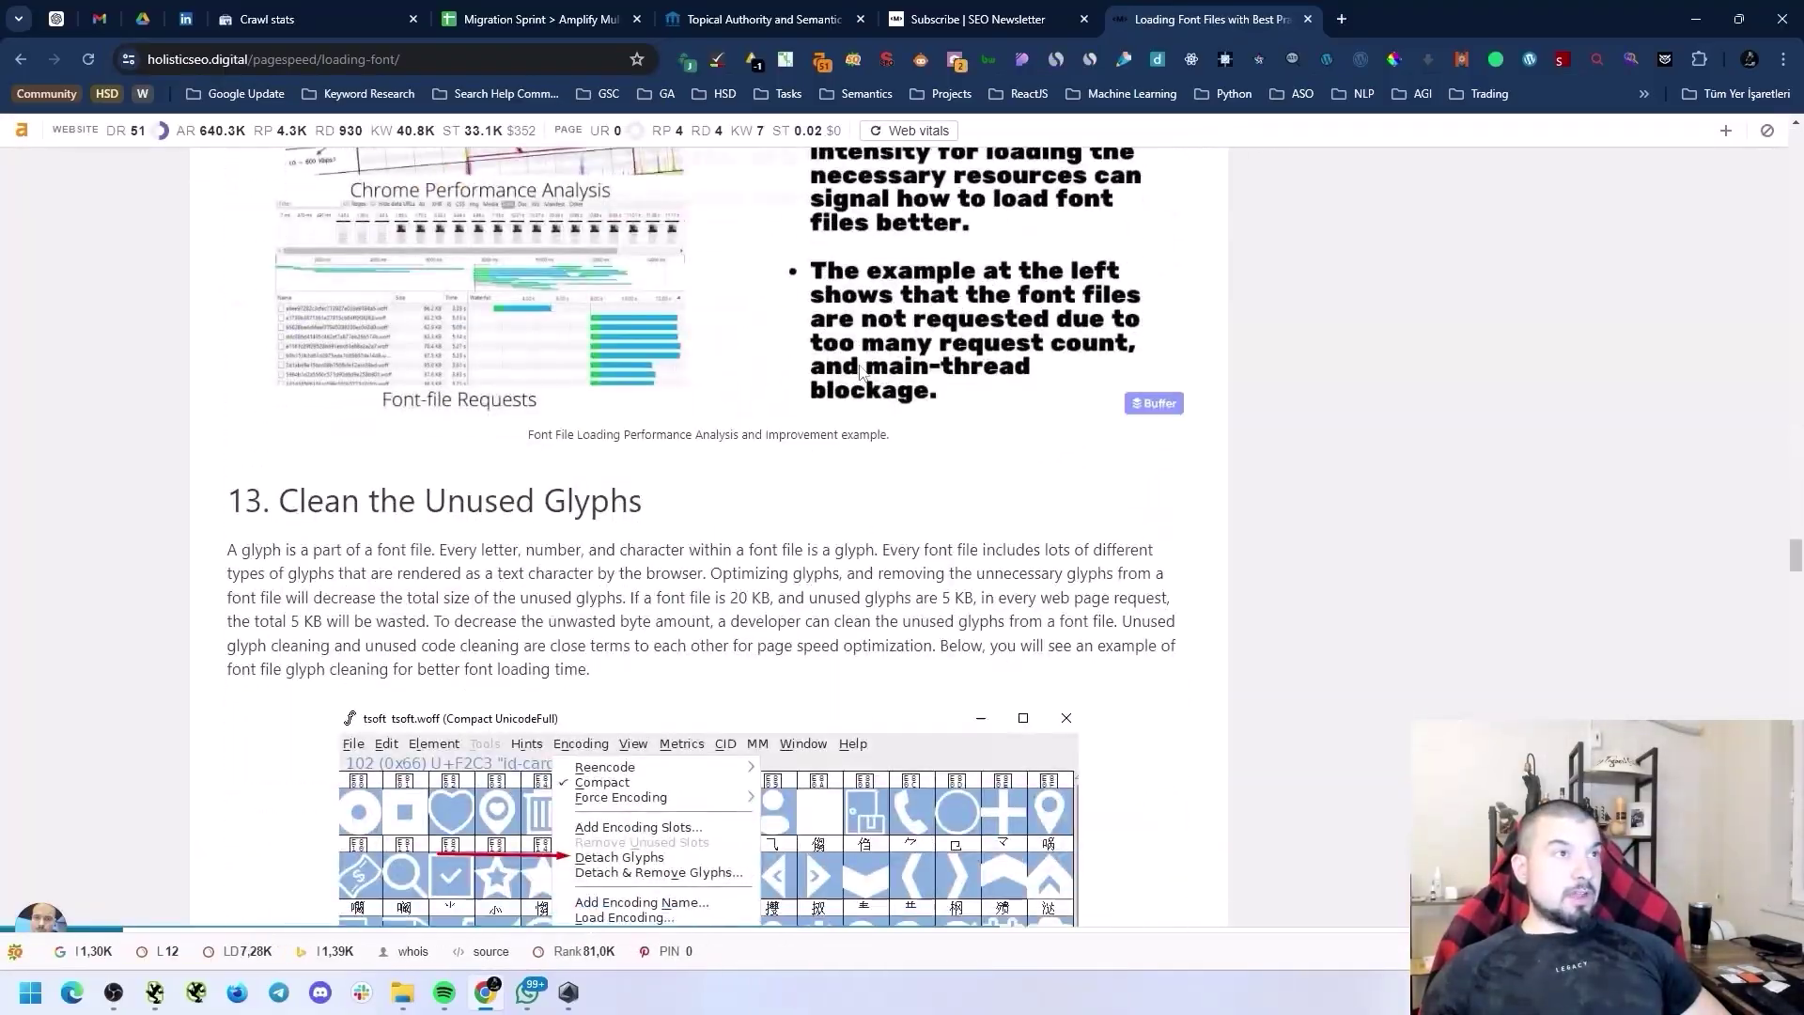
{"action": "scroll", "coordinate": [860, 371], "scroll_direction": "down", "scroll_amount": 20}
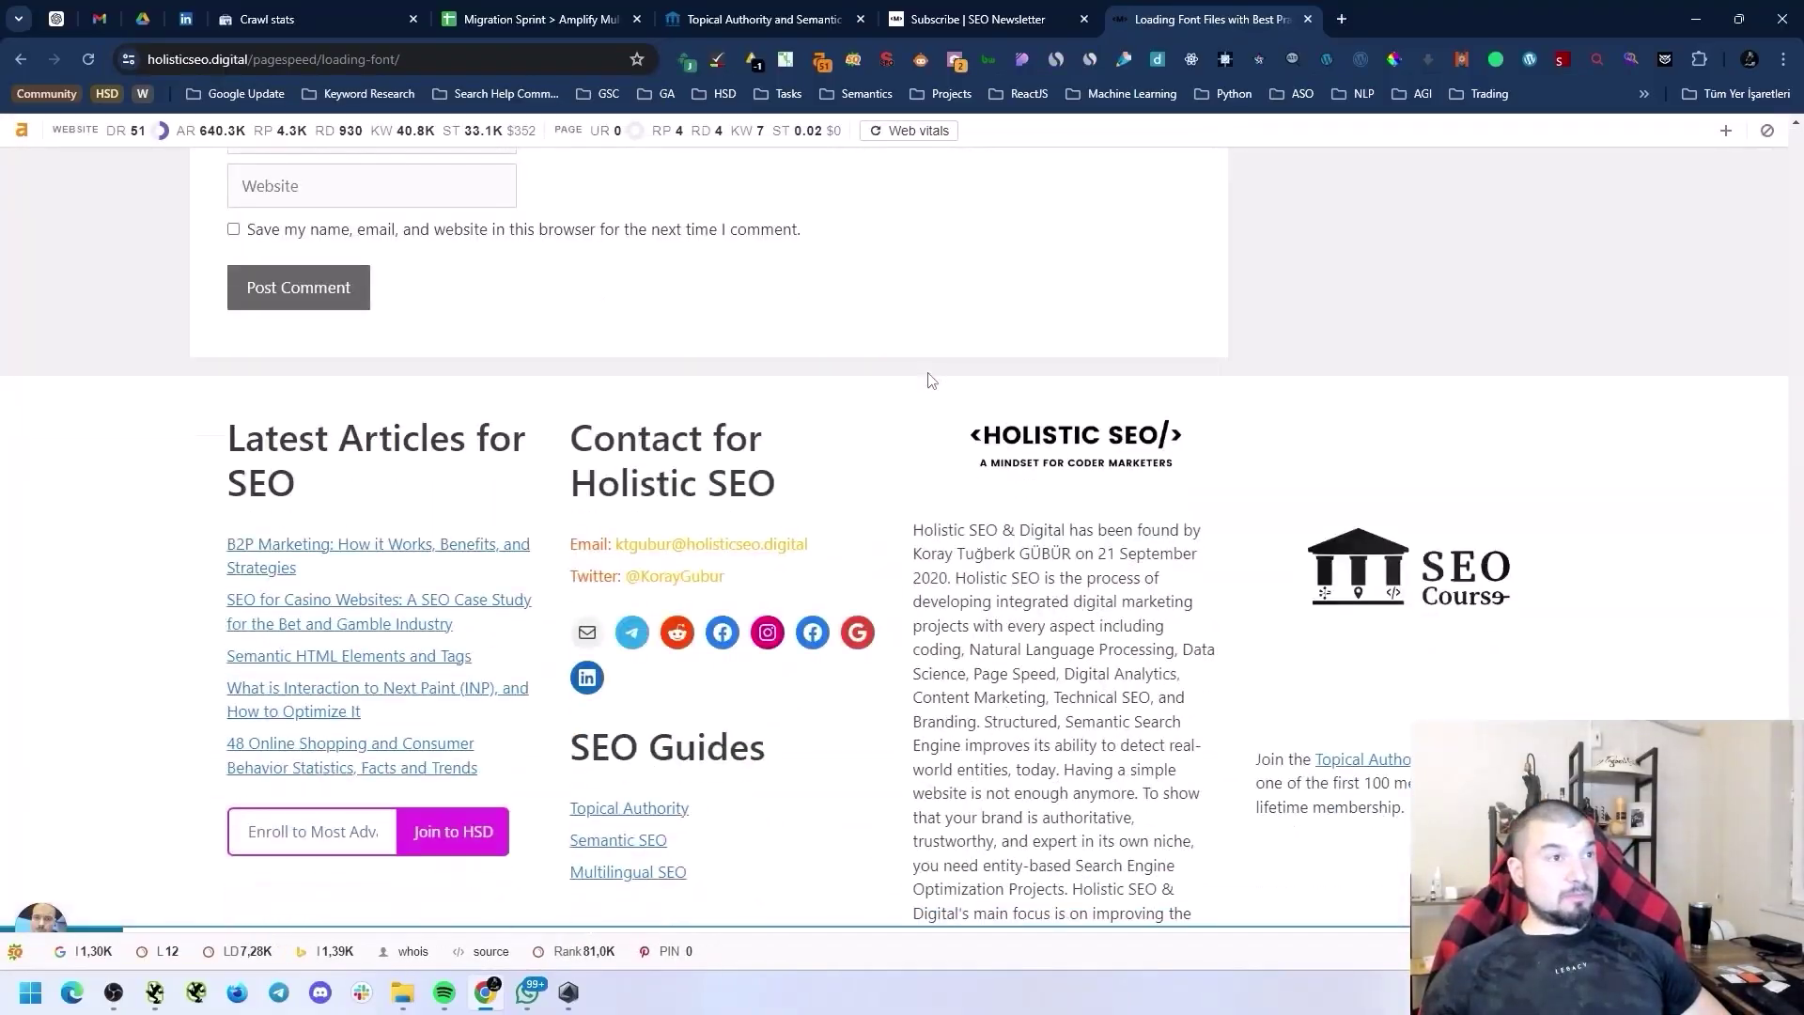
{"action": "scroll", "coordinate": [1352, 233], "scroll_direction": "up", "scroll_amount": 20}
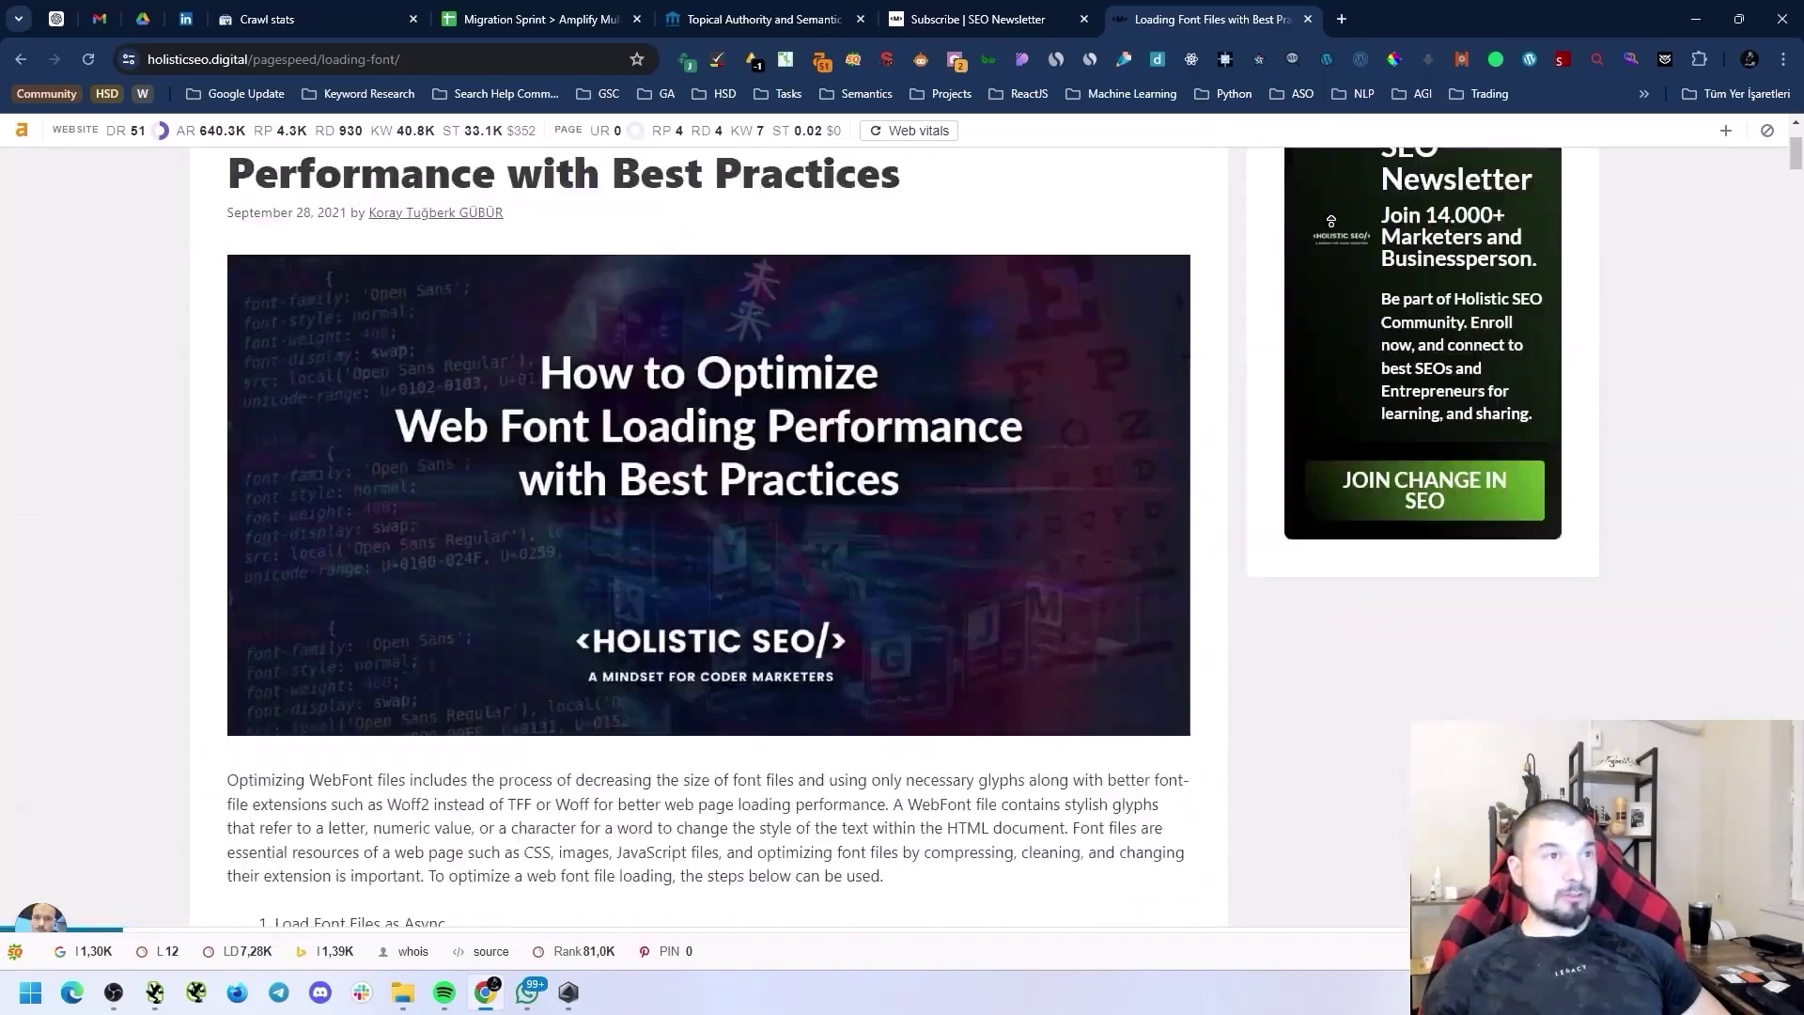
{"action": "scroll", "coordinate": [1332, 228], "scroll_direction": "up", "scroll_amount": 3}
{"action": "double_click", "coordinate": [315, 423]}
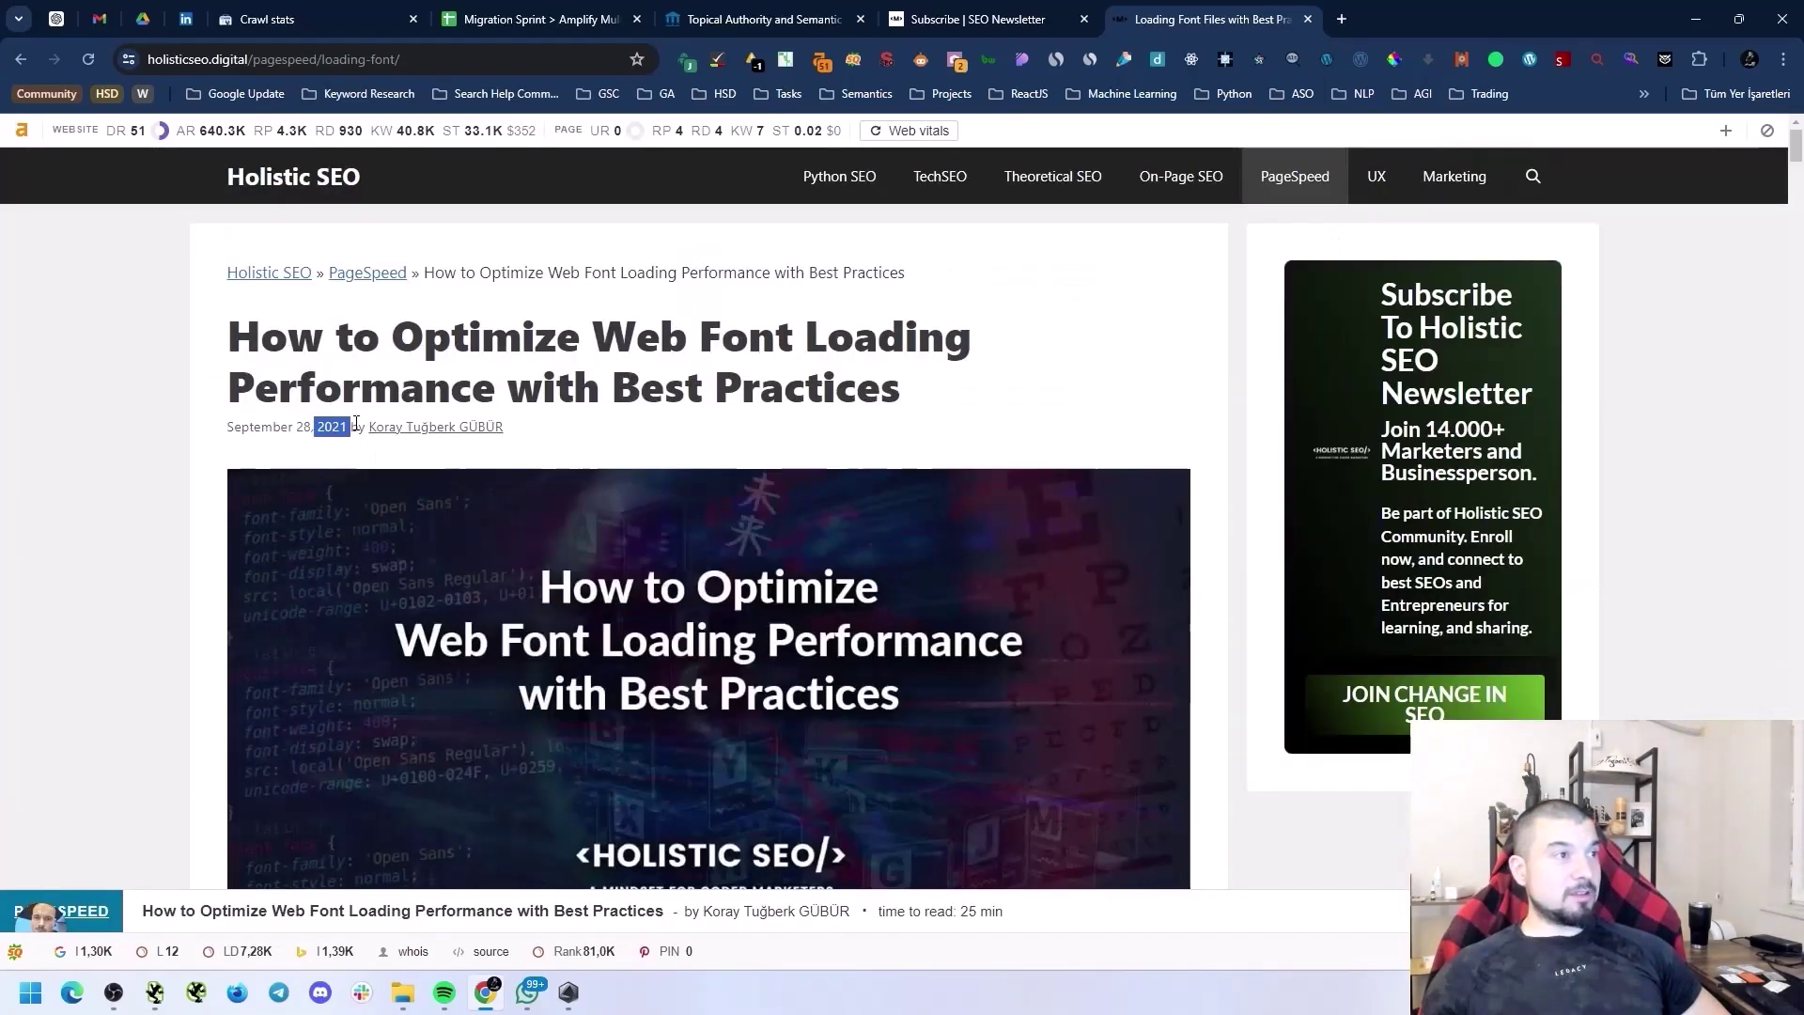
{"action": "left_click", "coordinate": [975, 379]}
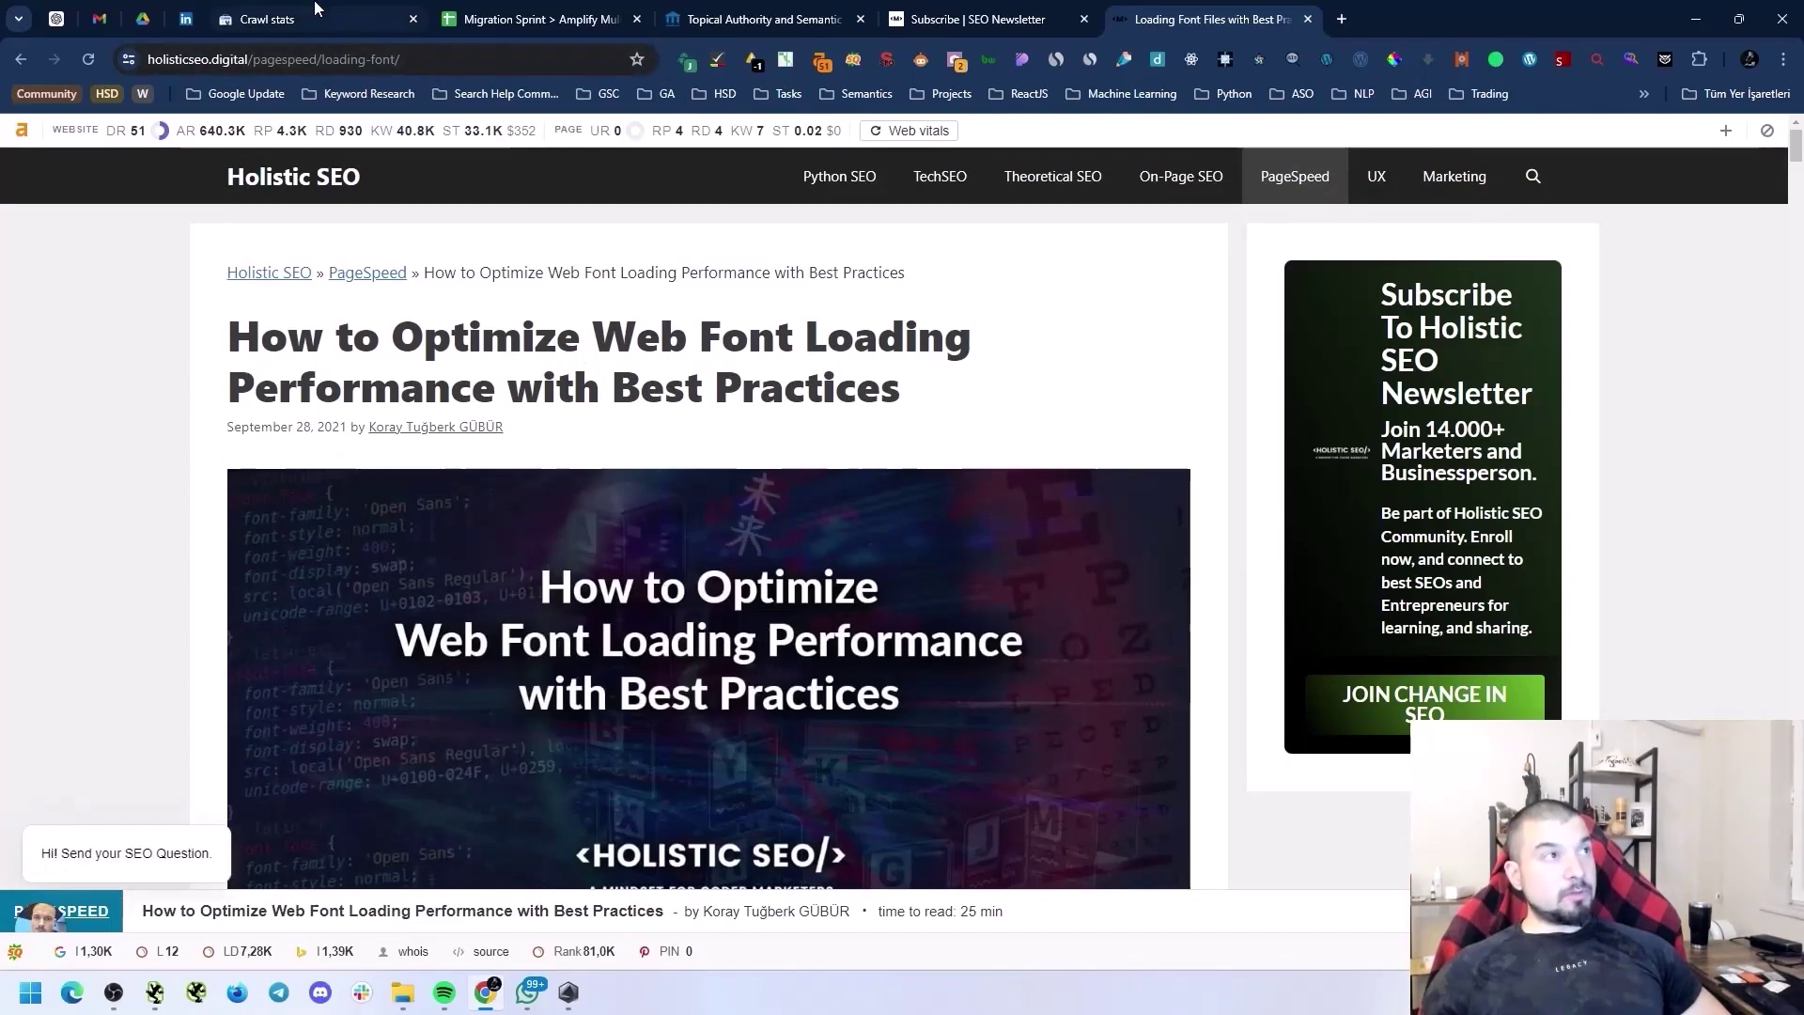
Step: Return to Crawl stats and page the file-type breakdown back to rows 1–5, HTML 36%
{"action": "left_click", "coordinate": [282, 17]}
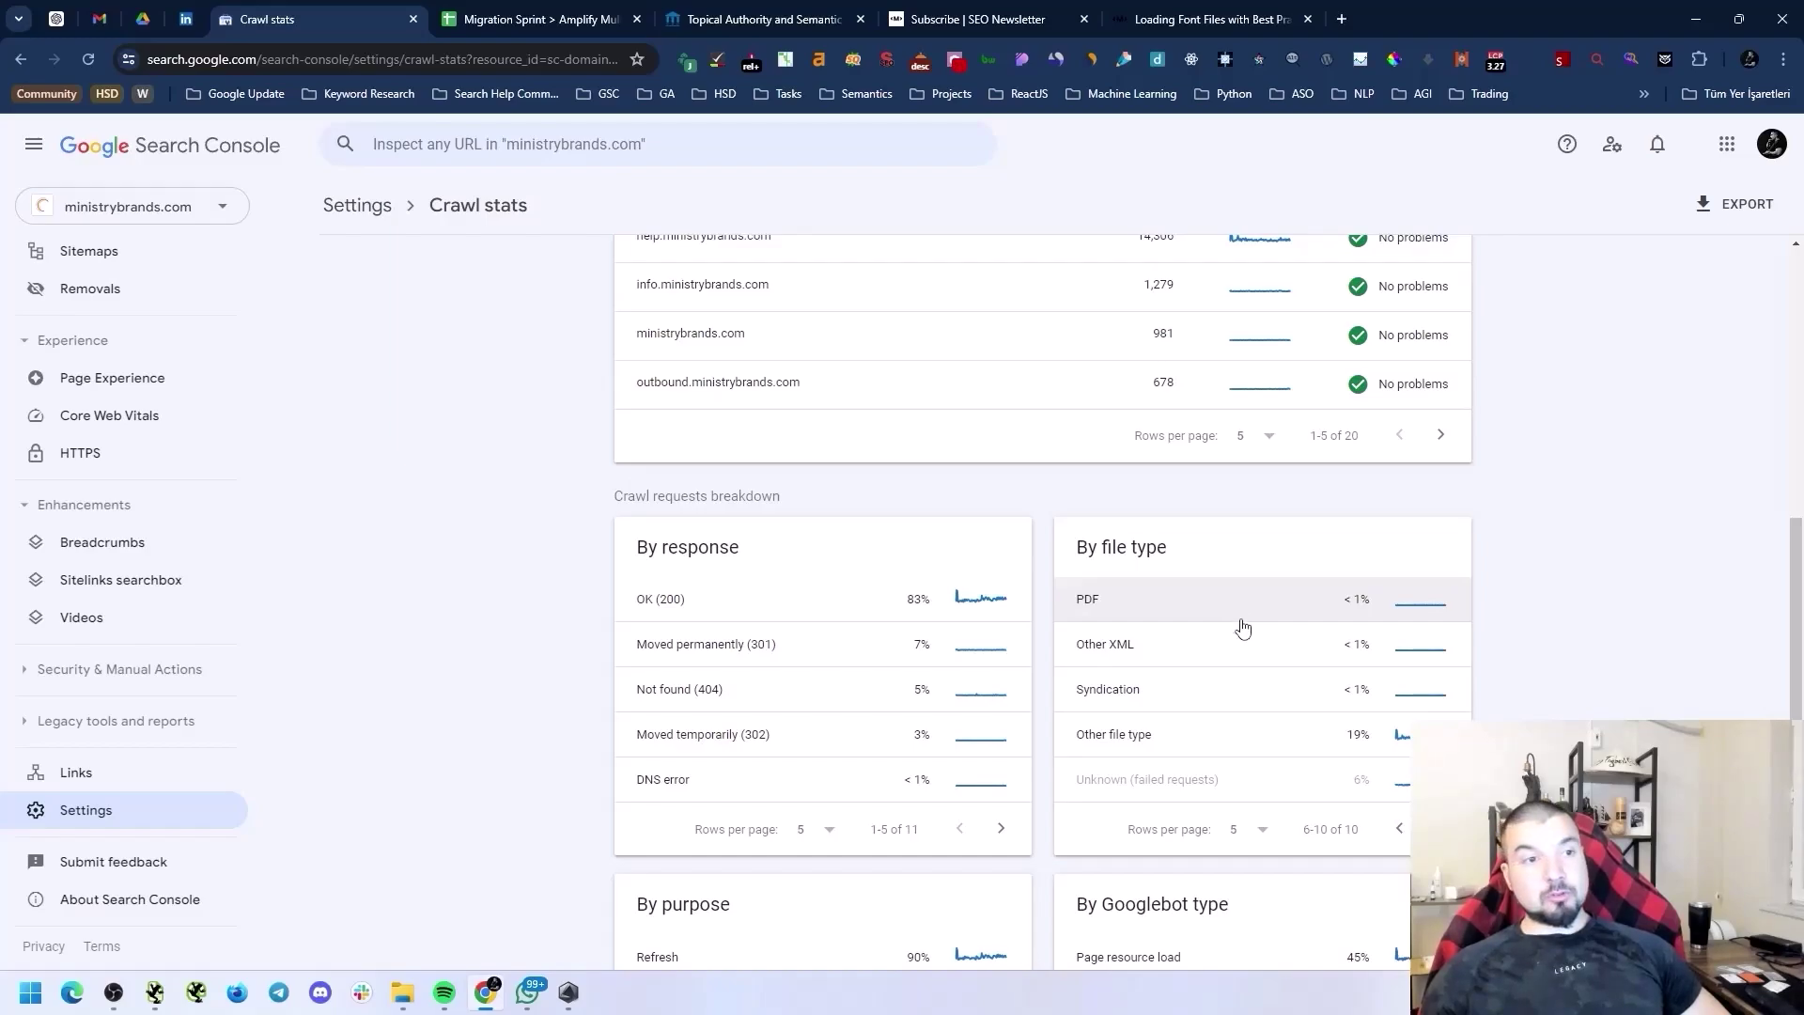
{"action": "left_click", "coordinate": [1397, 832]}
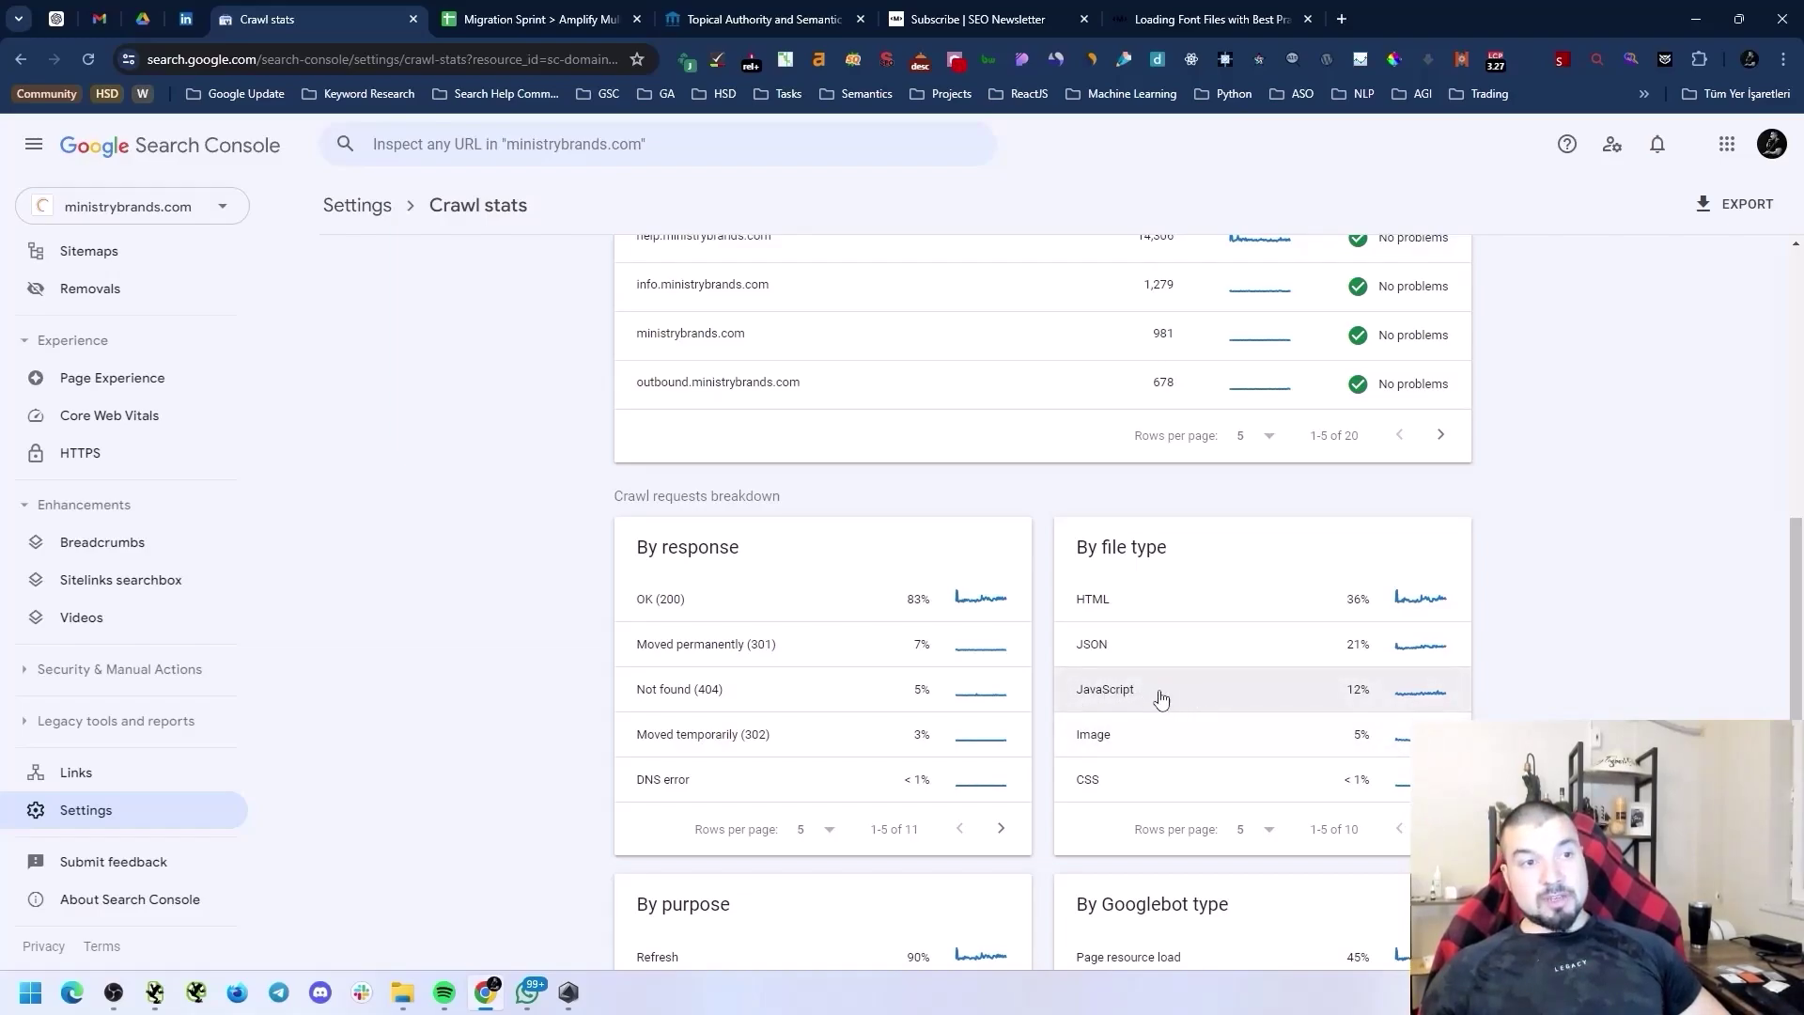
Step: Search 'javascript threeshaking' in a new tab and view the MDN Tree shaking glossary page
{"action": "left_click", "coordinate": [1341, 19]}
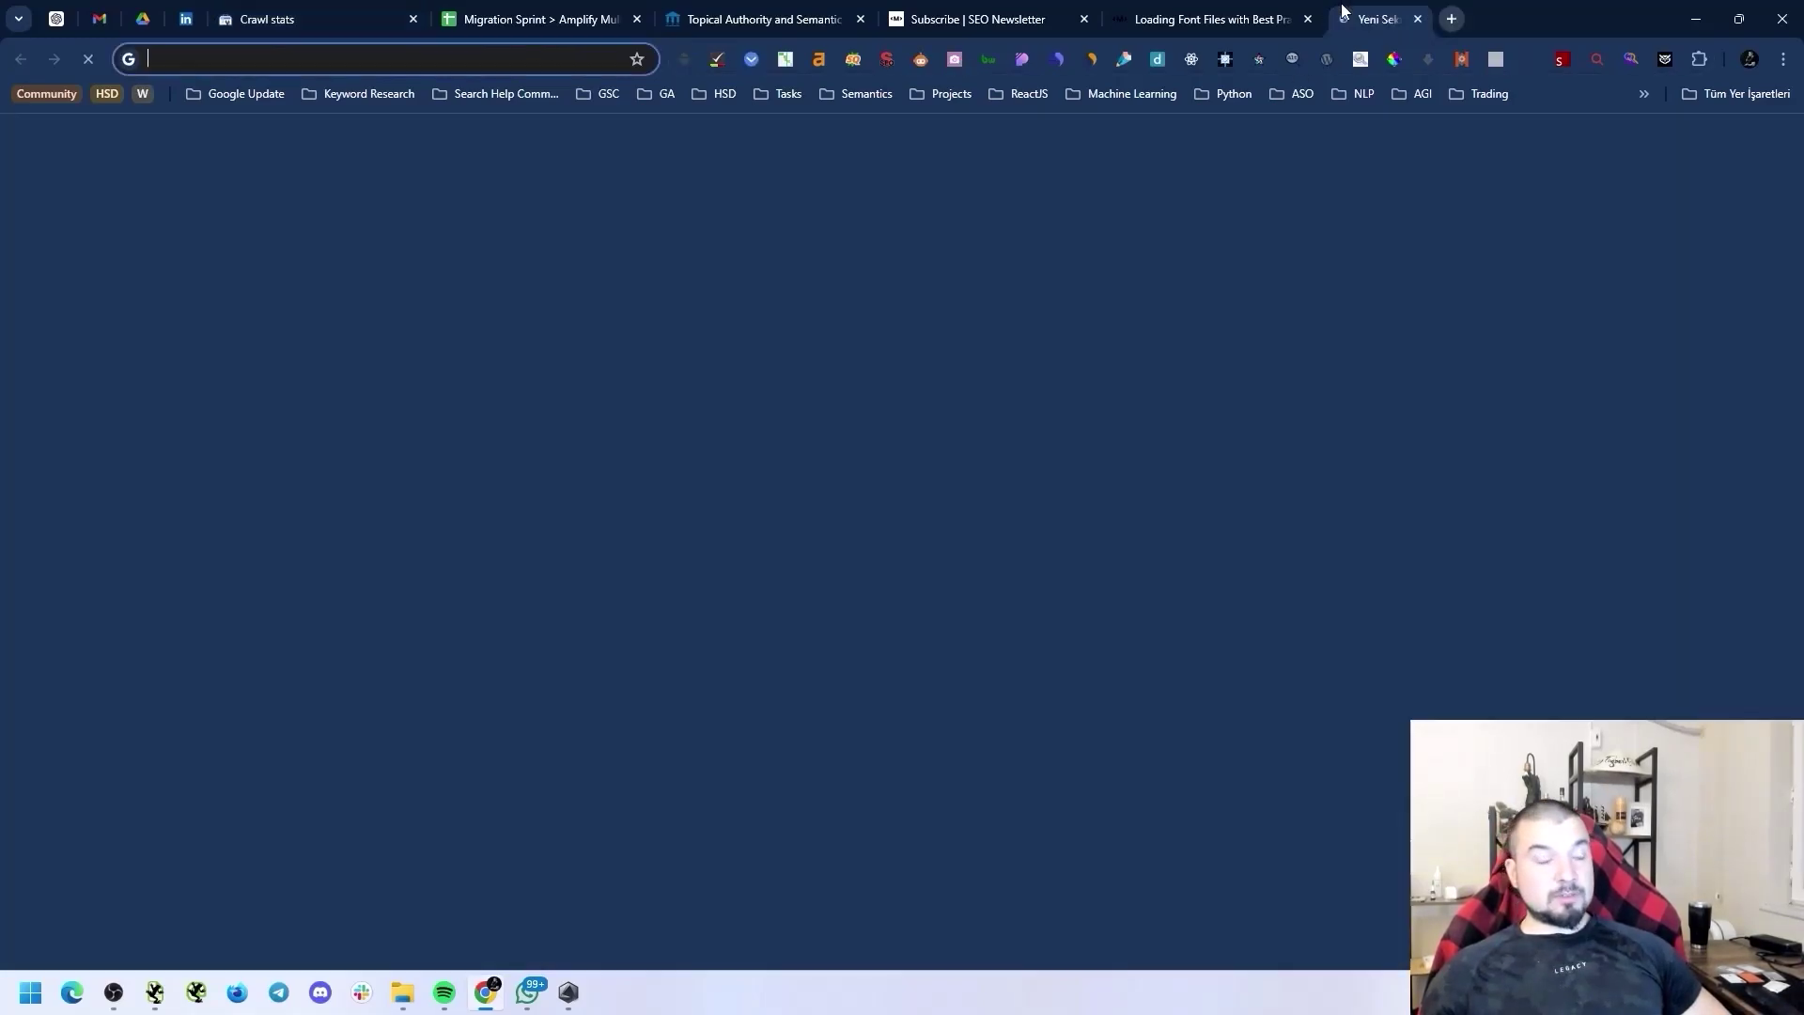
{"action": "type", "text": "javascrip"}
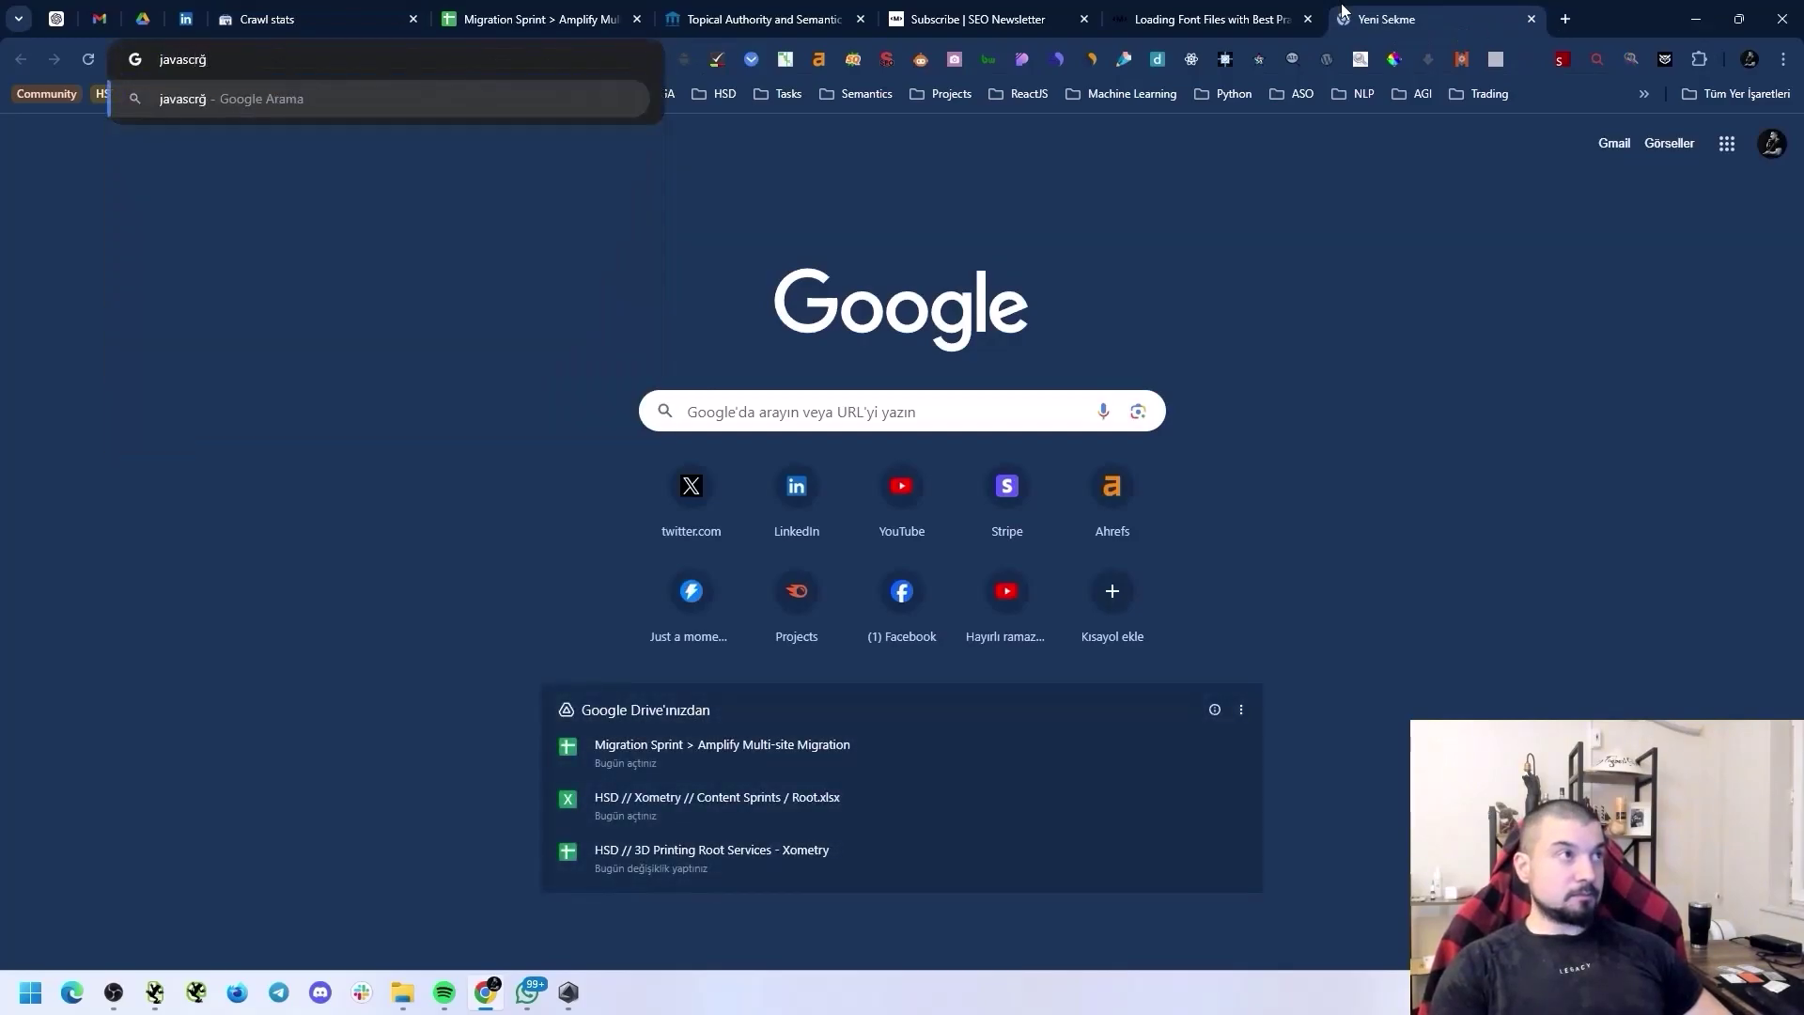
{"action": "type", "text": "t threeshaking"}
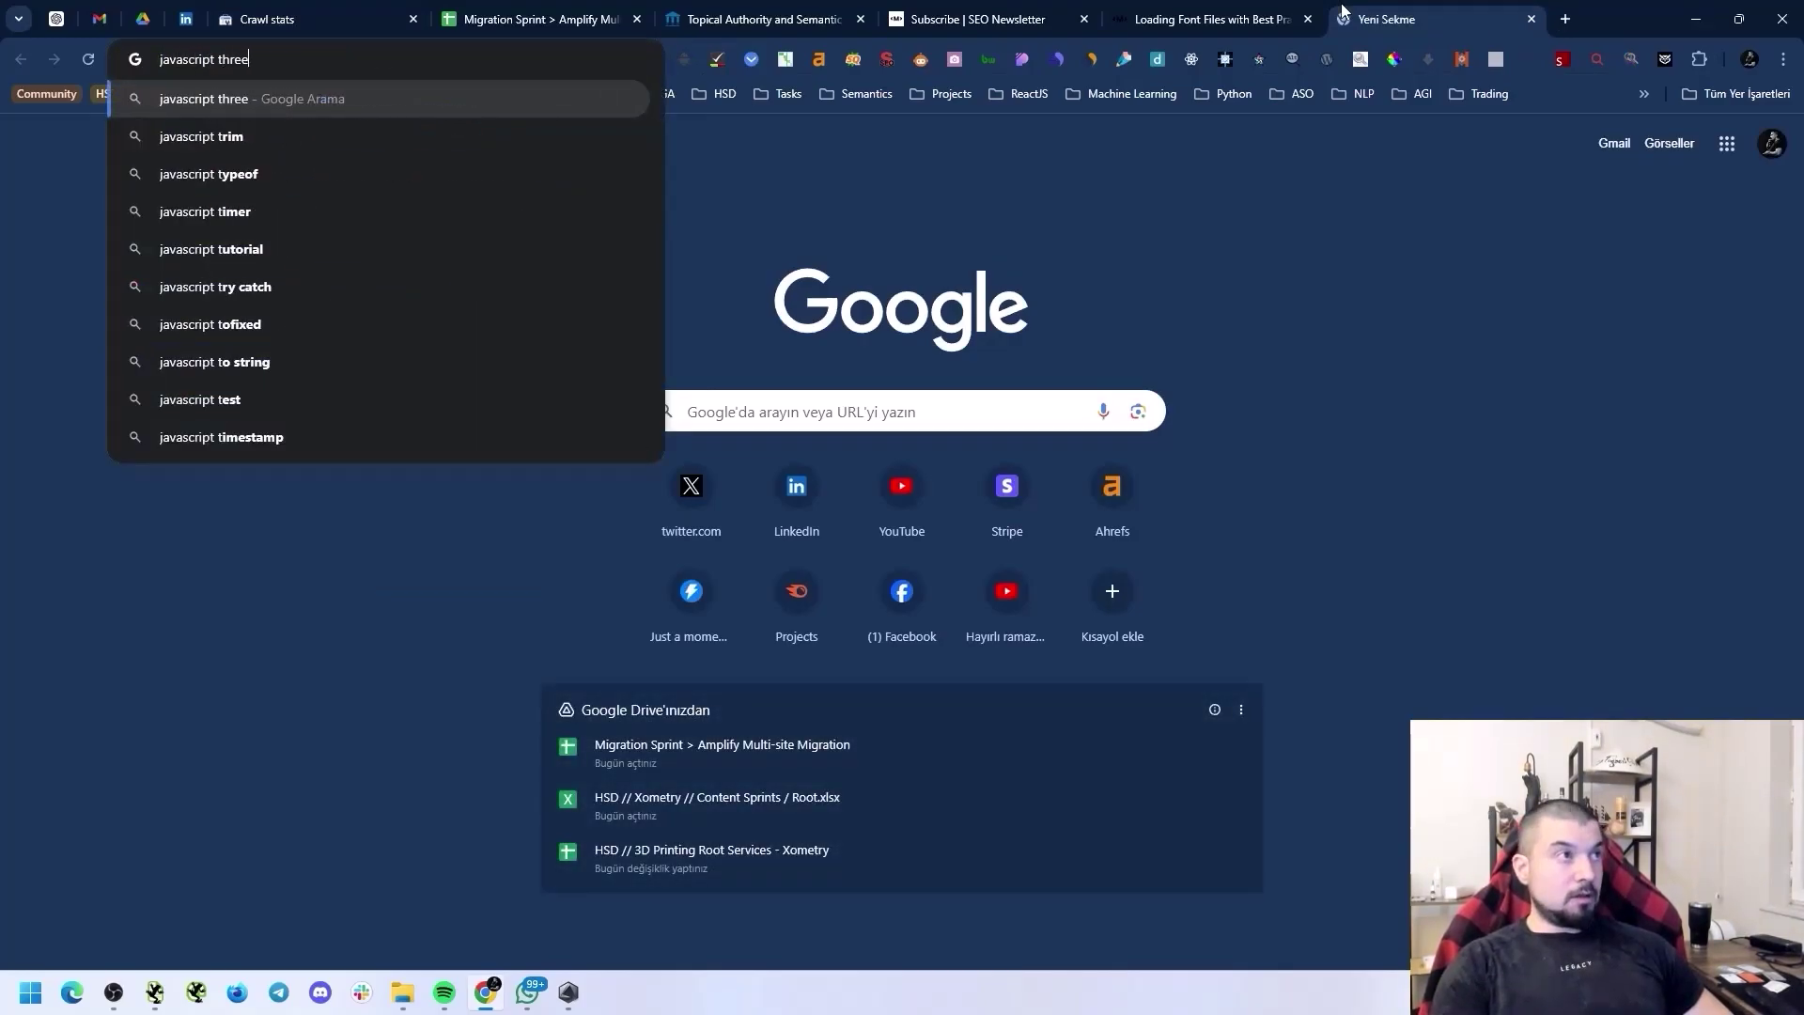
{"action": "key", "text": "Return"}
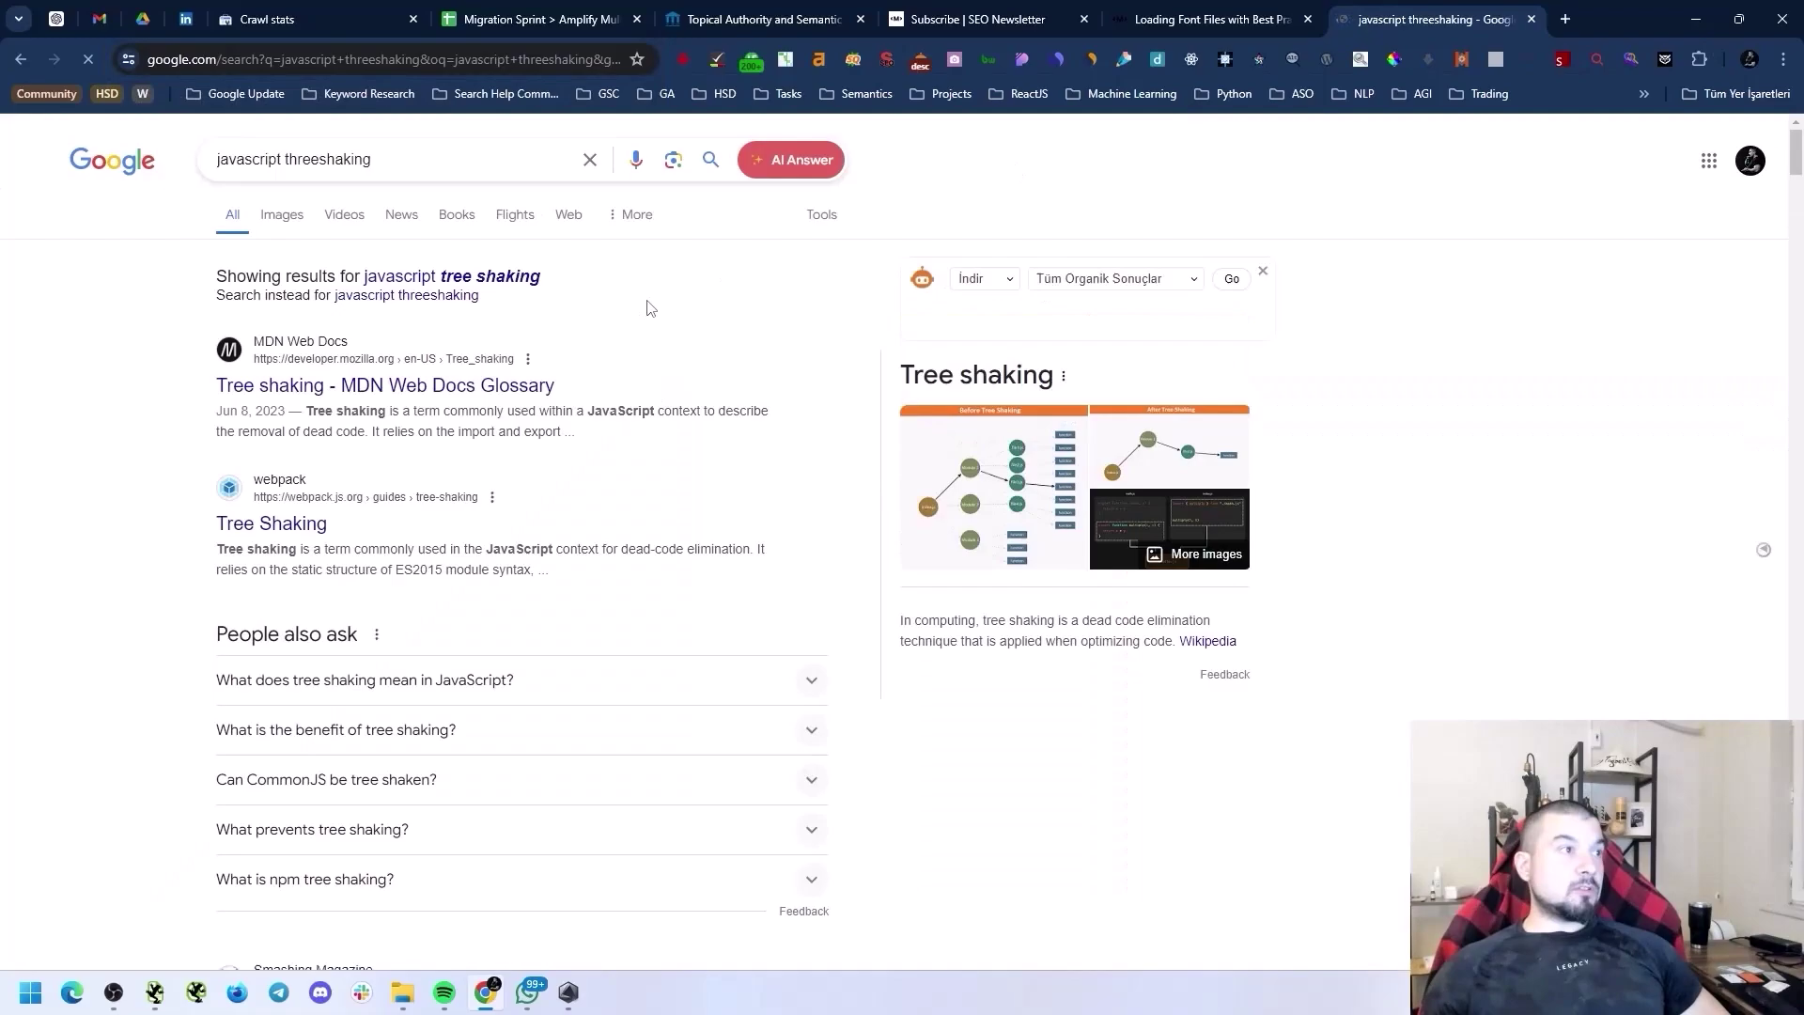
{"action": "left_click", "coordinate": [284, 383]}
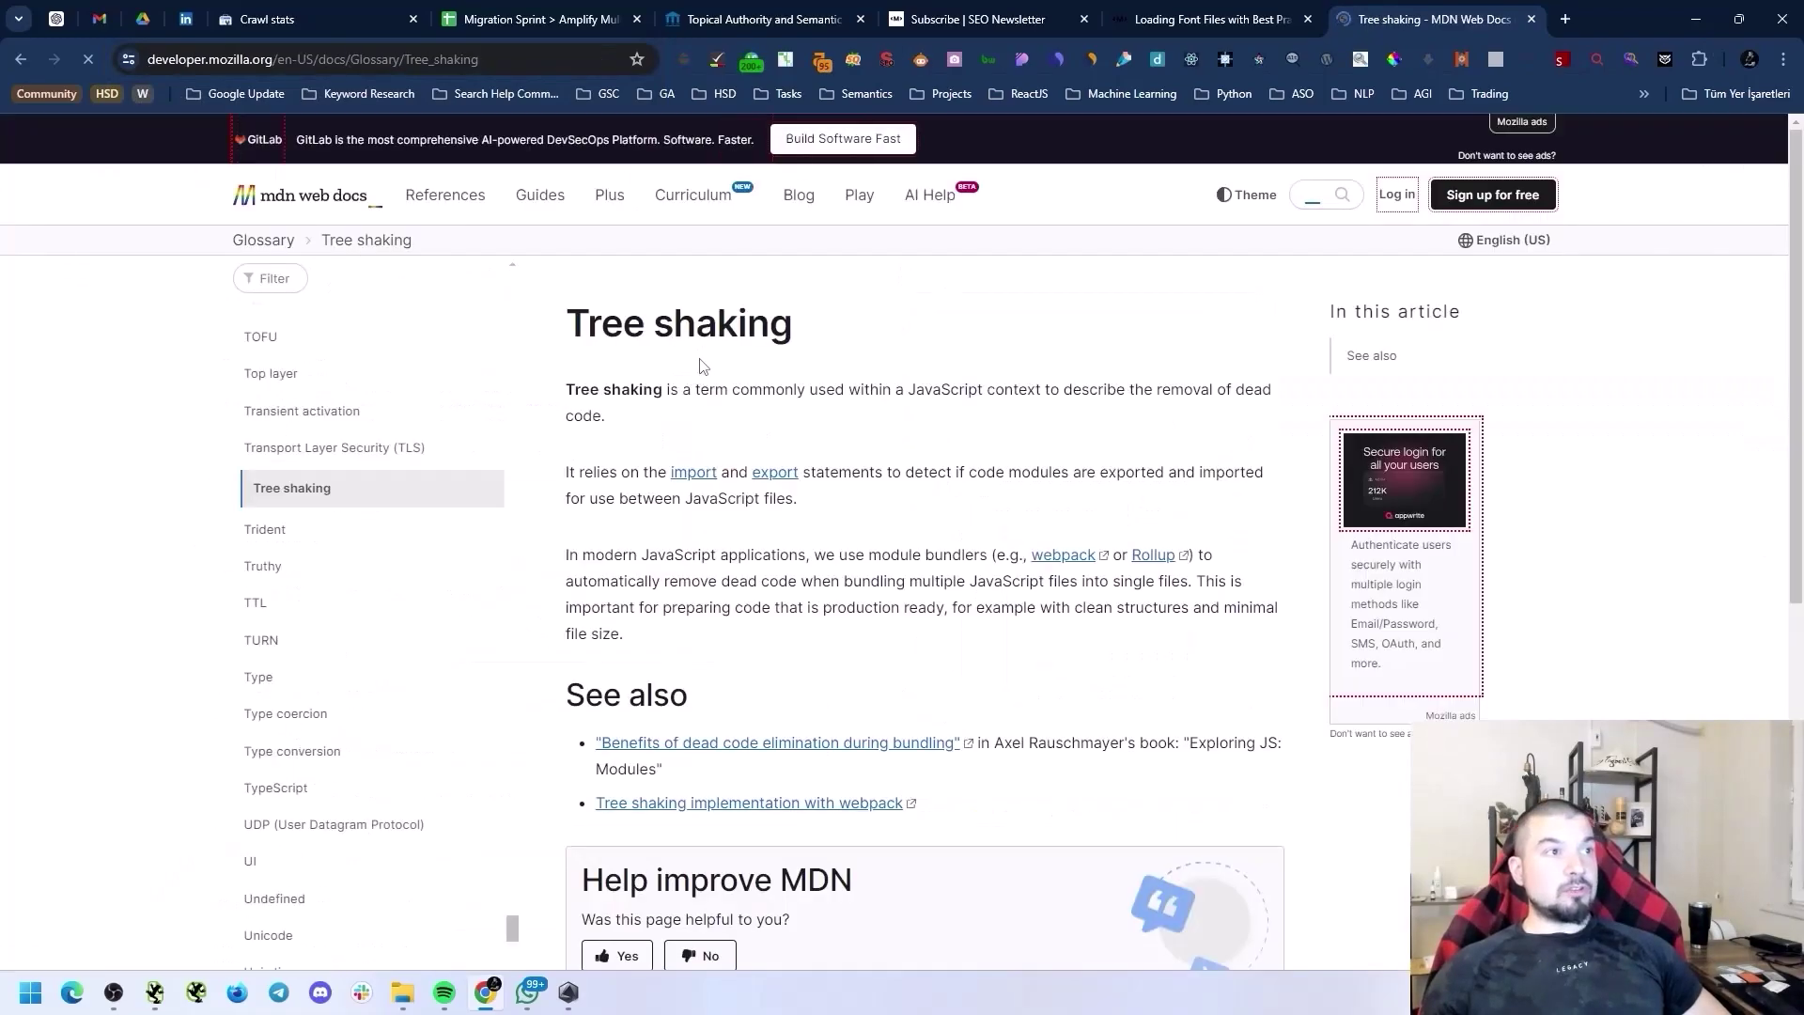
{"action": "scroll", "coordinate": [873, 488], "scroll_direction": "down", "scroll_amount": 6}
{"action": "scroll", "coordinate": [911, 482], "scroll_direction": "up", "scroll_amount": 8}
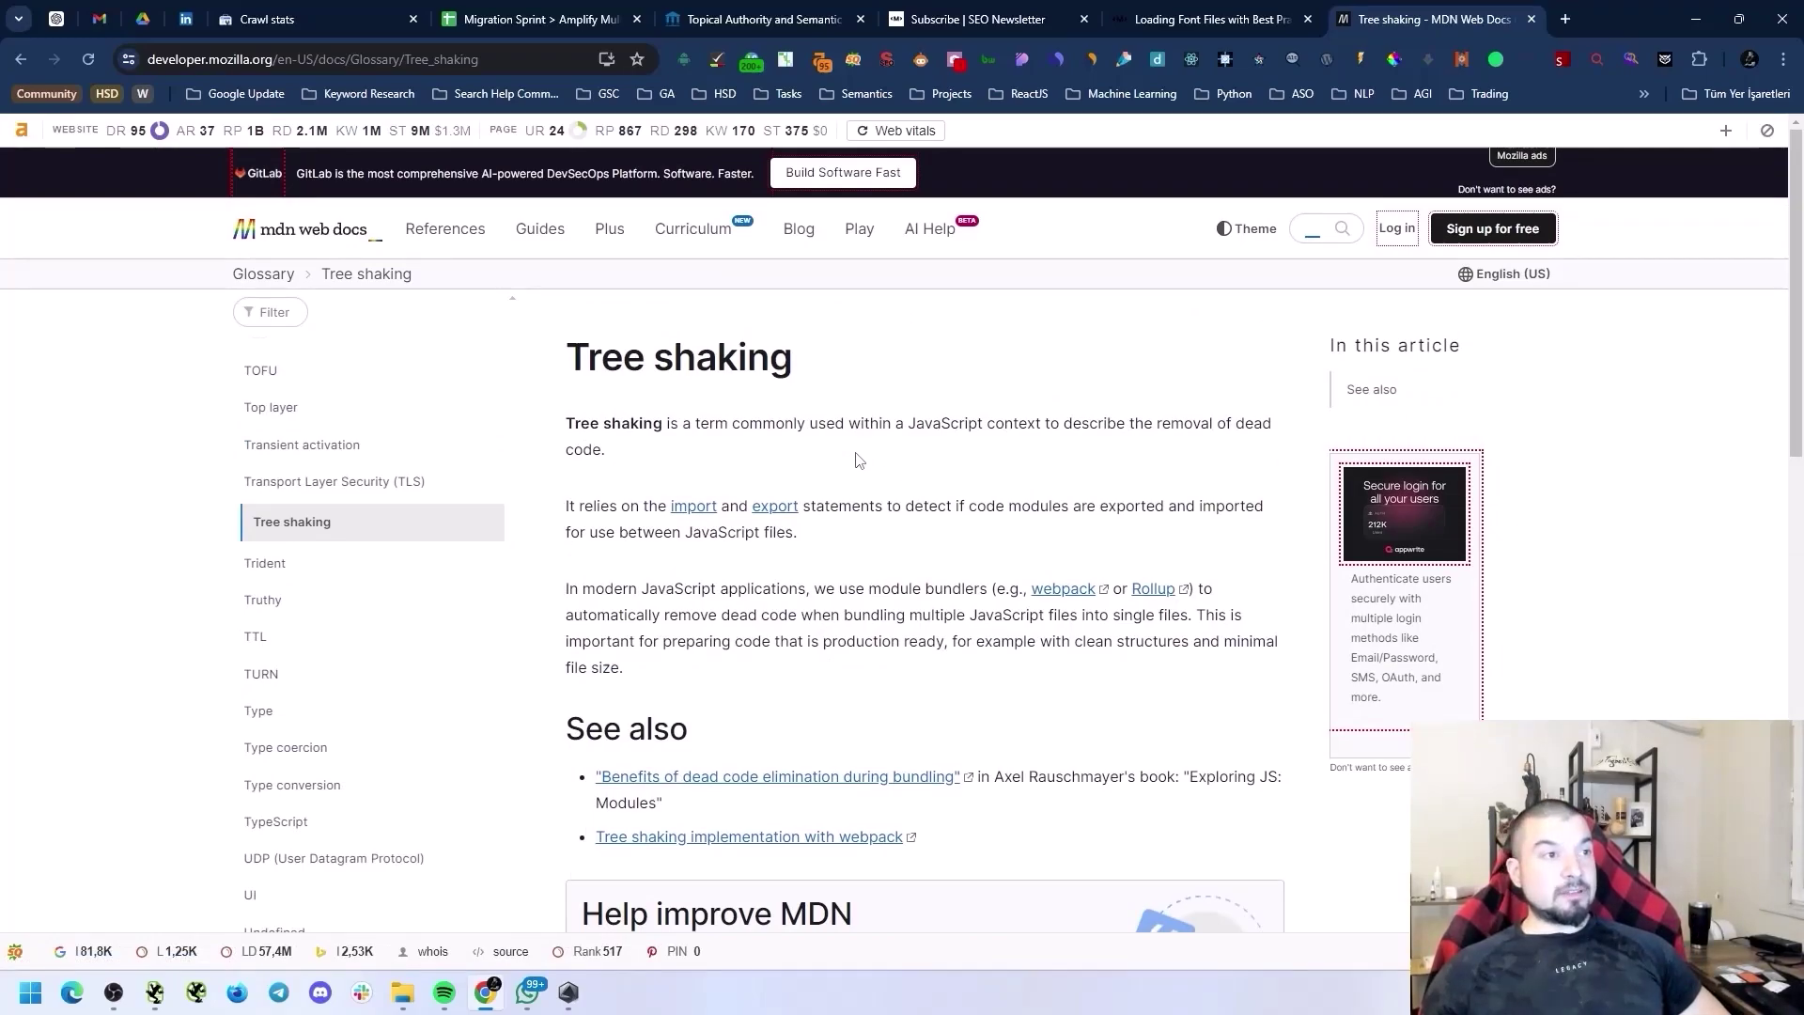
Step: Go back to the results and open webpack's Tree Shaking guide
{"action": "key", "text": "alt+Left"}
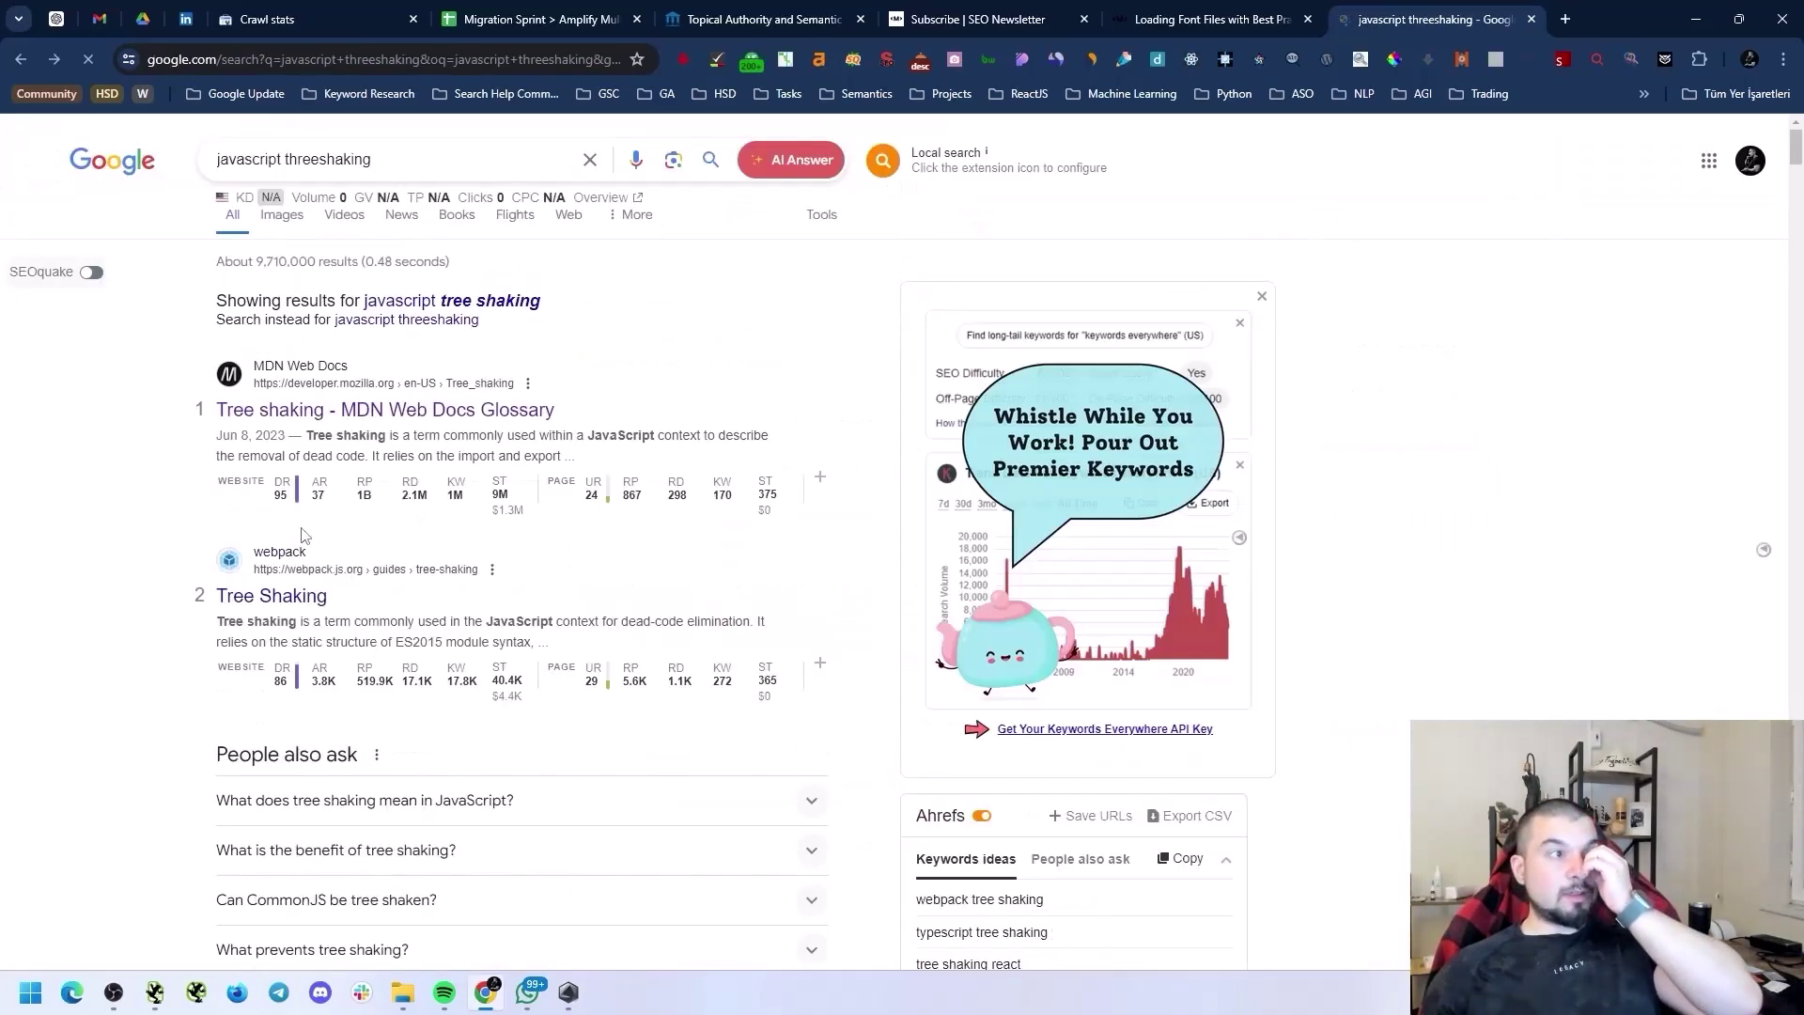
{"action": "left_click", "coordinate": [276, 594]}
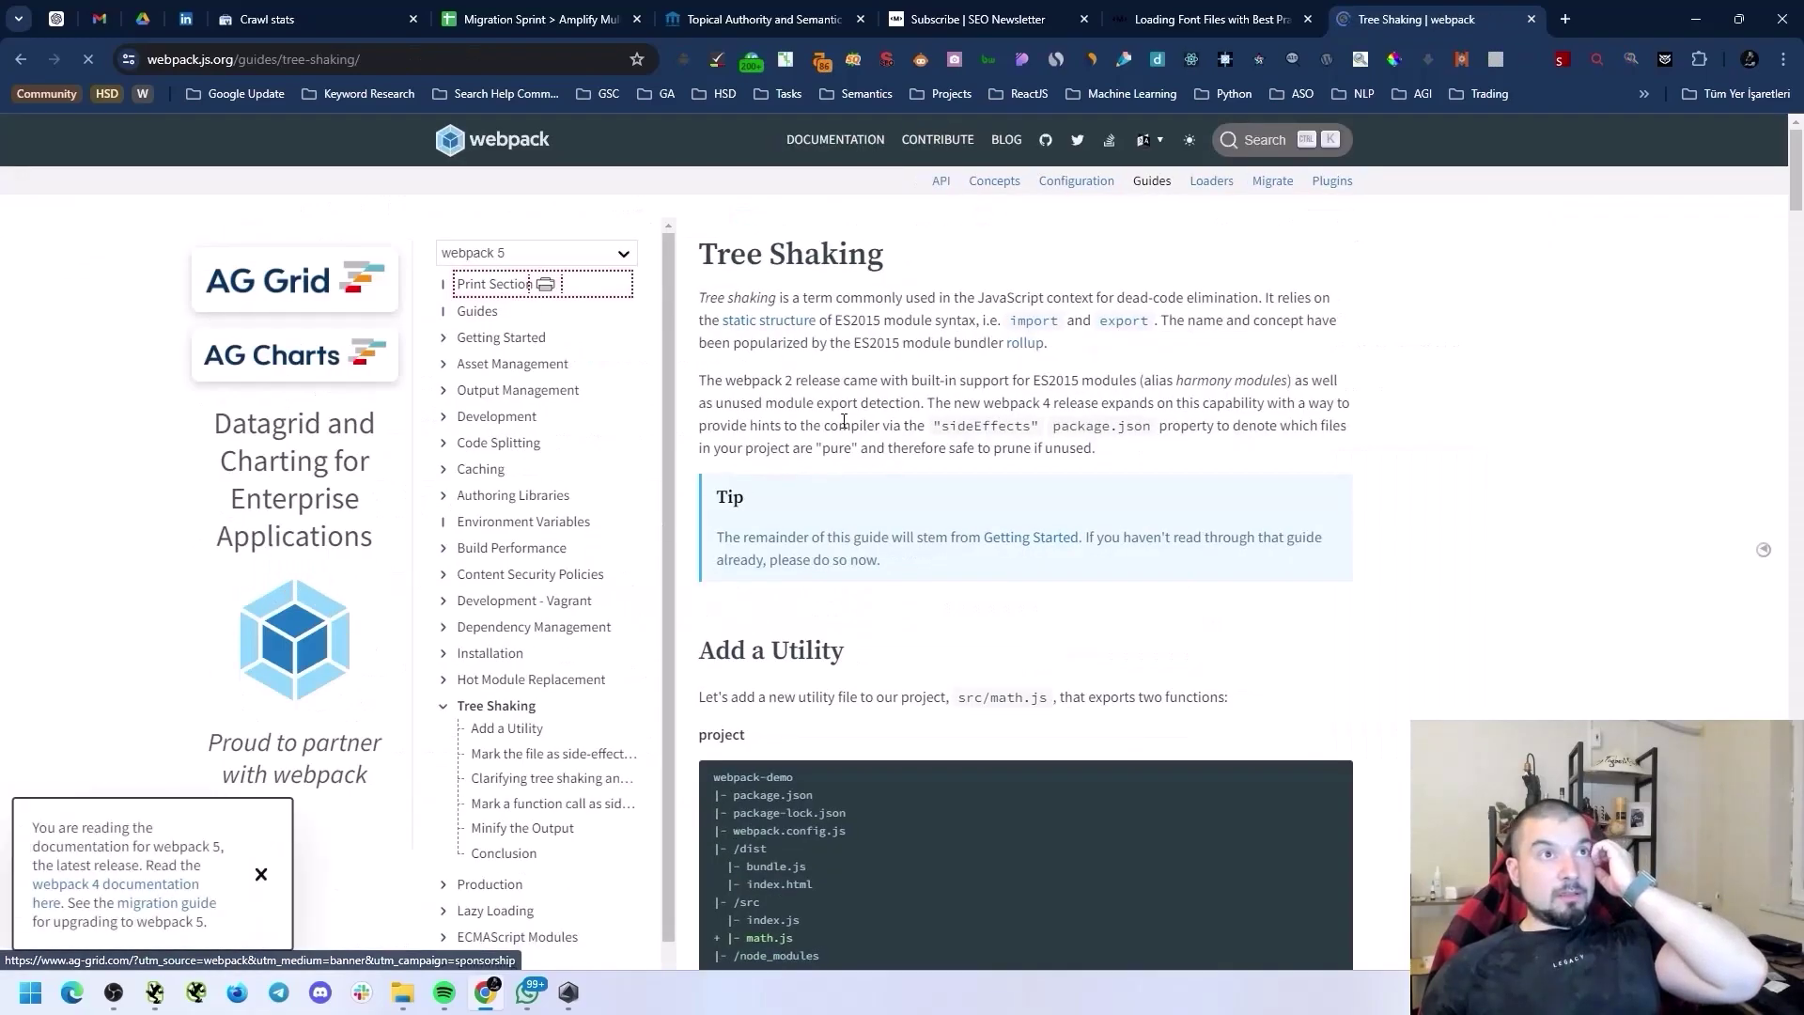
{"action": "scroll", "coordinate": [949, 441], "scroll_direction": "down", "scroll_amount": 3}
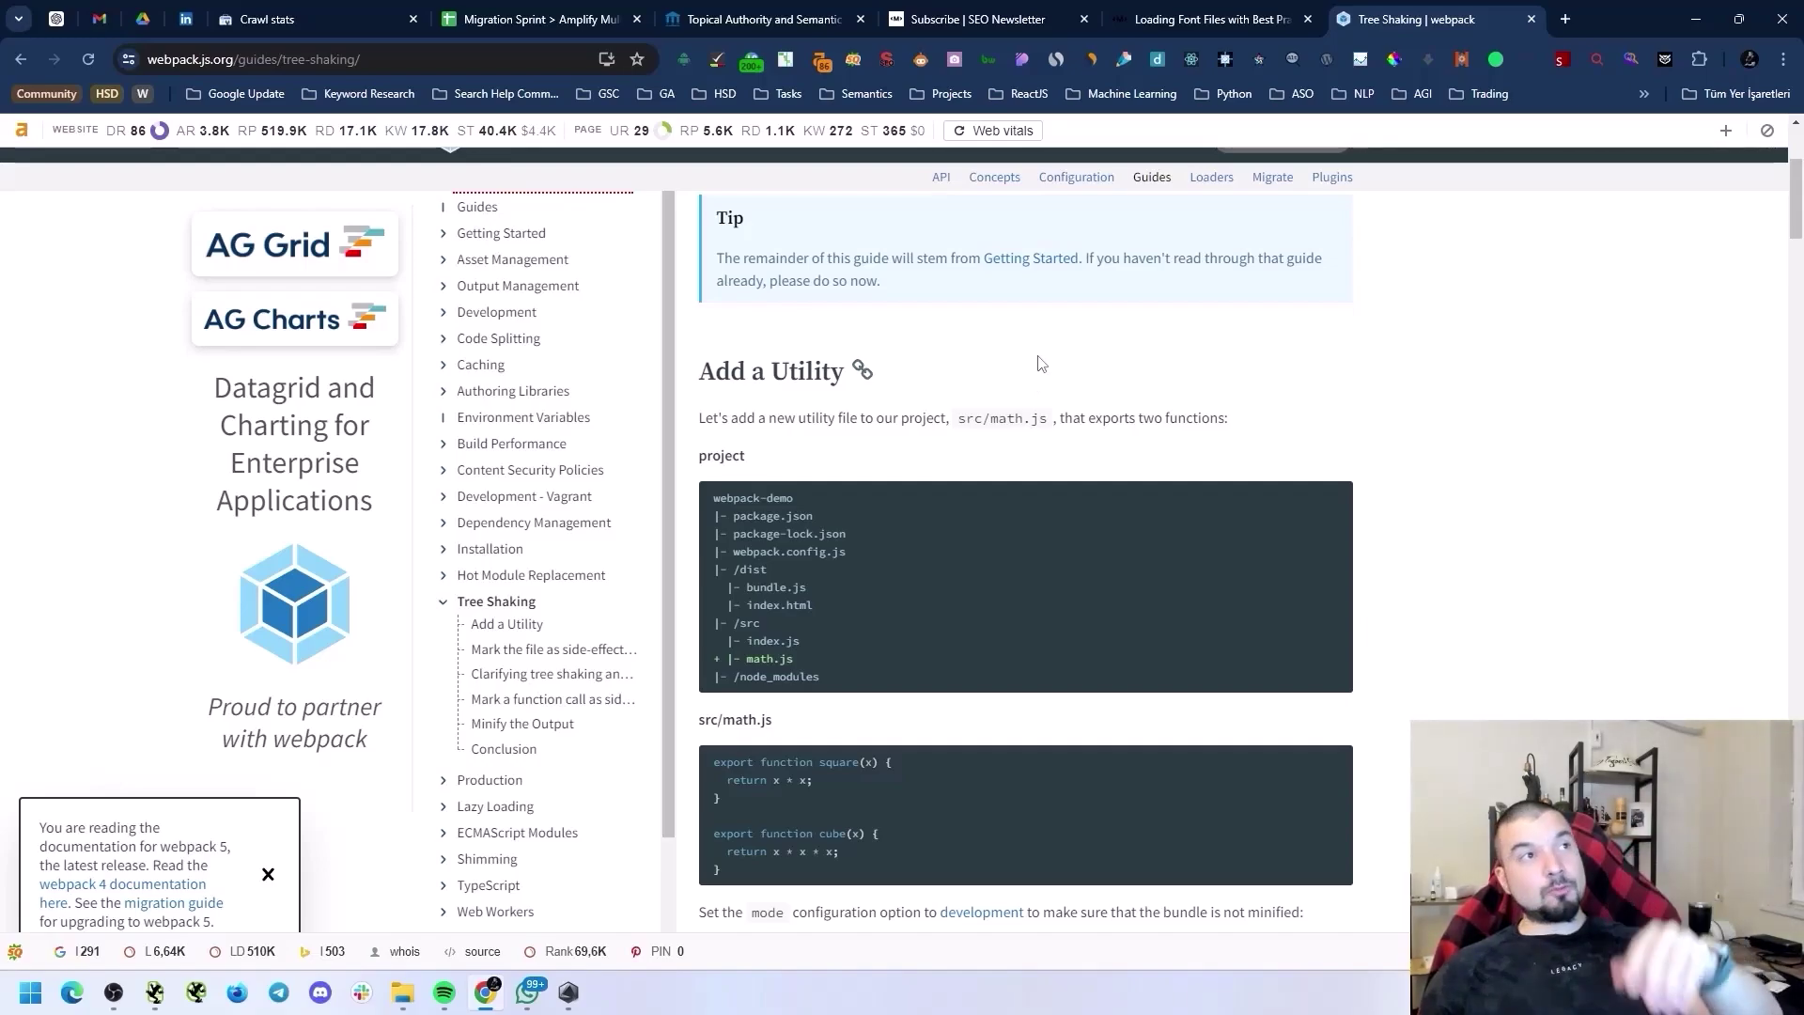
Step: Return to the Search Console crawl stats report and scroll through it
{"action": "left_click", "coordinate": [353, 11]}
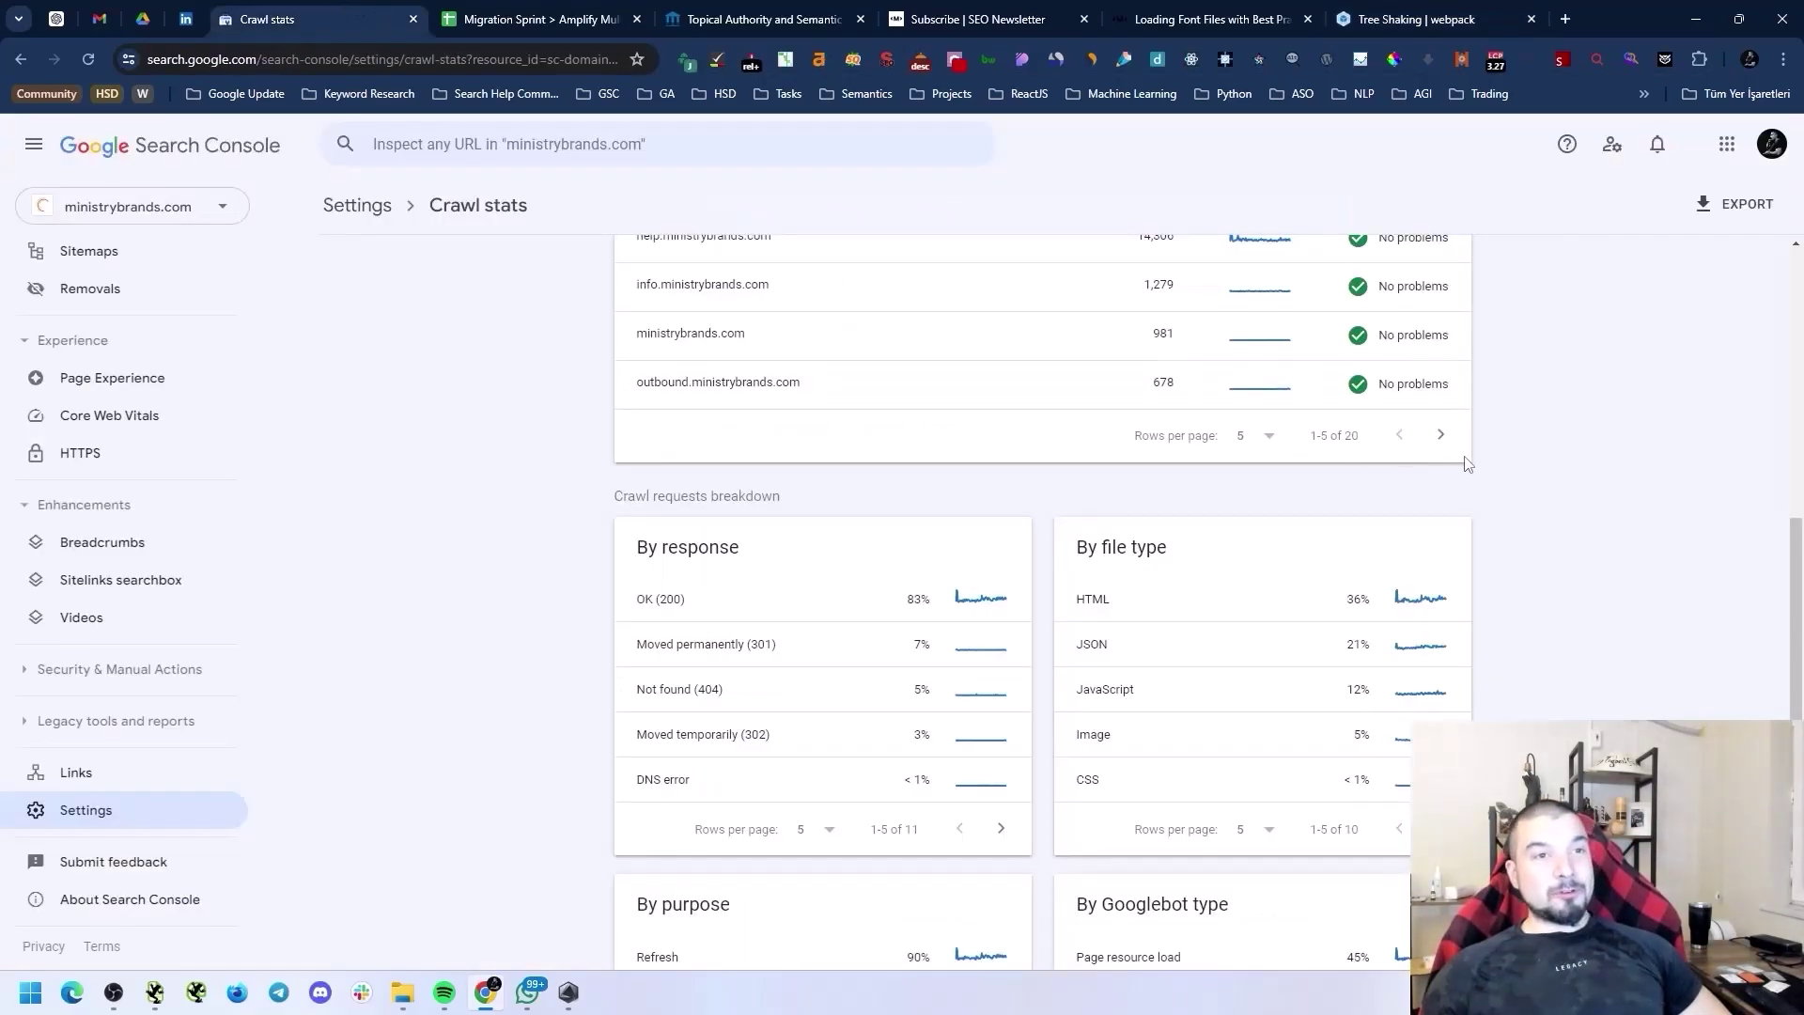
{"action": "scroll", "coordinate": [1493, 468], "scroll_direction": "down", "scroll_amount": 3}
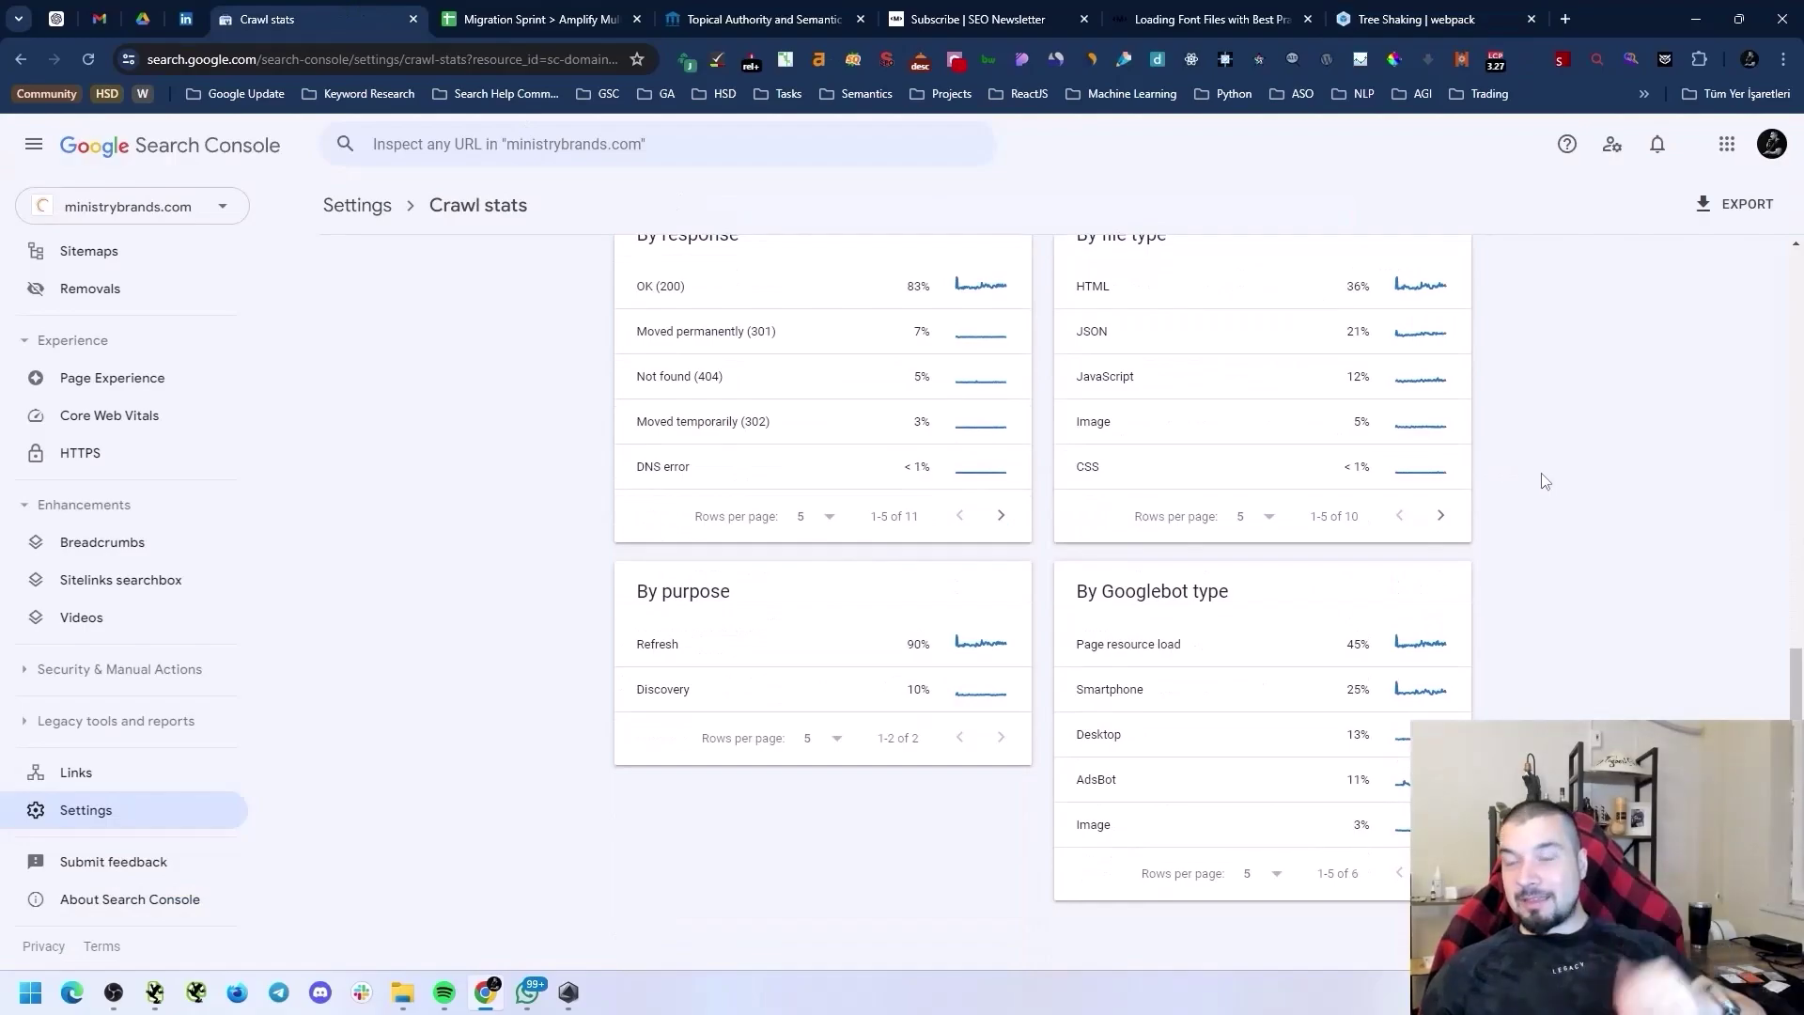
{"action": "scroll", "coordinate": [1512, 439], "scroll_direction": "up", "scroll_amount": 3}
{"action": "scroll", "coordinate": [1520, 609], "scroll_direction": "down", "scroll_amount": 3}
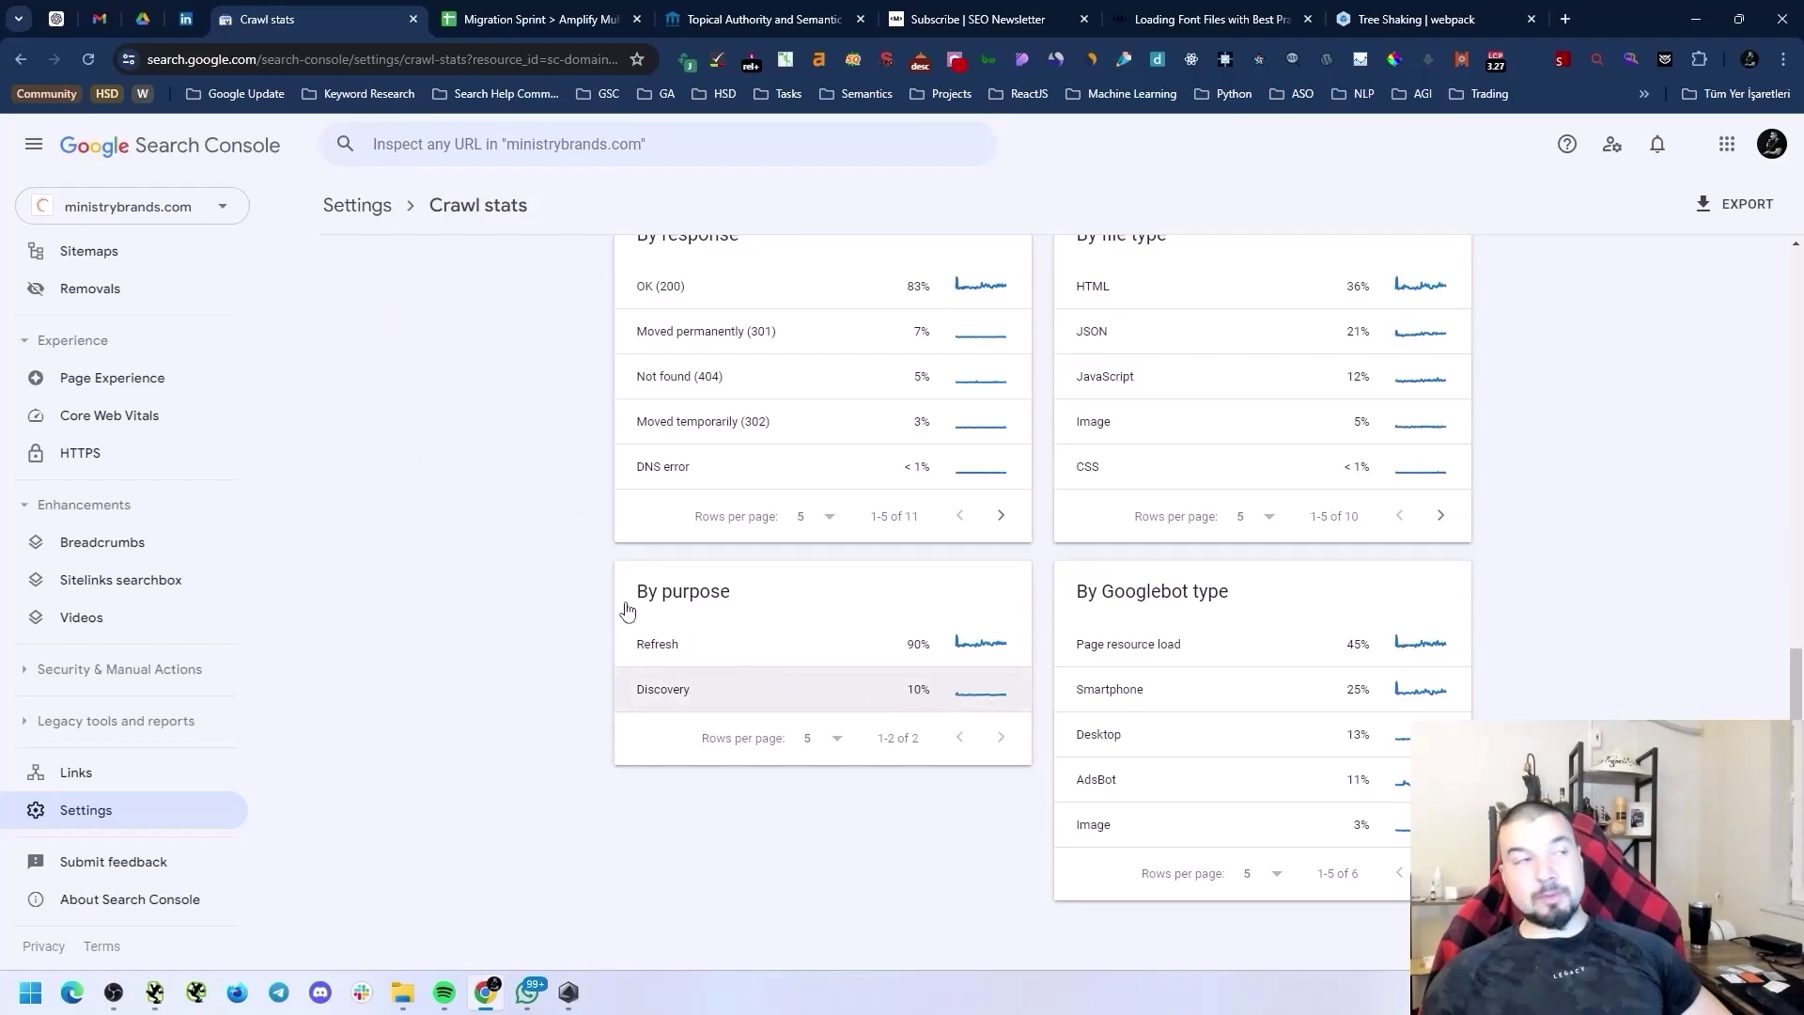
{"action": "scroll", "coordinate": [494, 467], "scroll_direction": "up", "scroll_amount": 15}
{"action": "scroll", "coordinate": [144, 342], "scroll_direction": "up", "scroll_amount": 4}
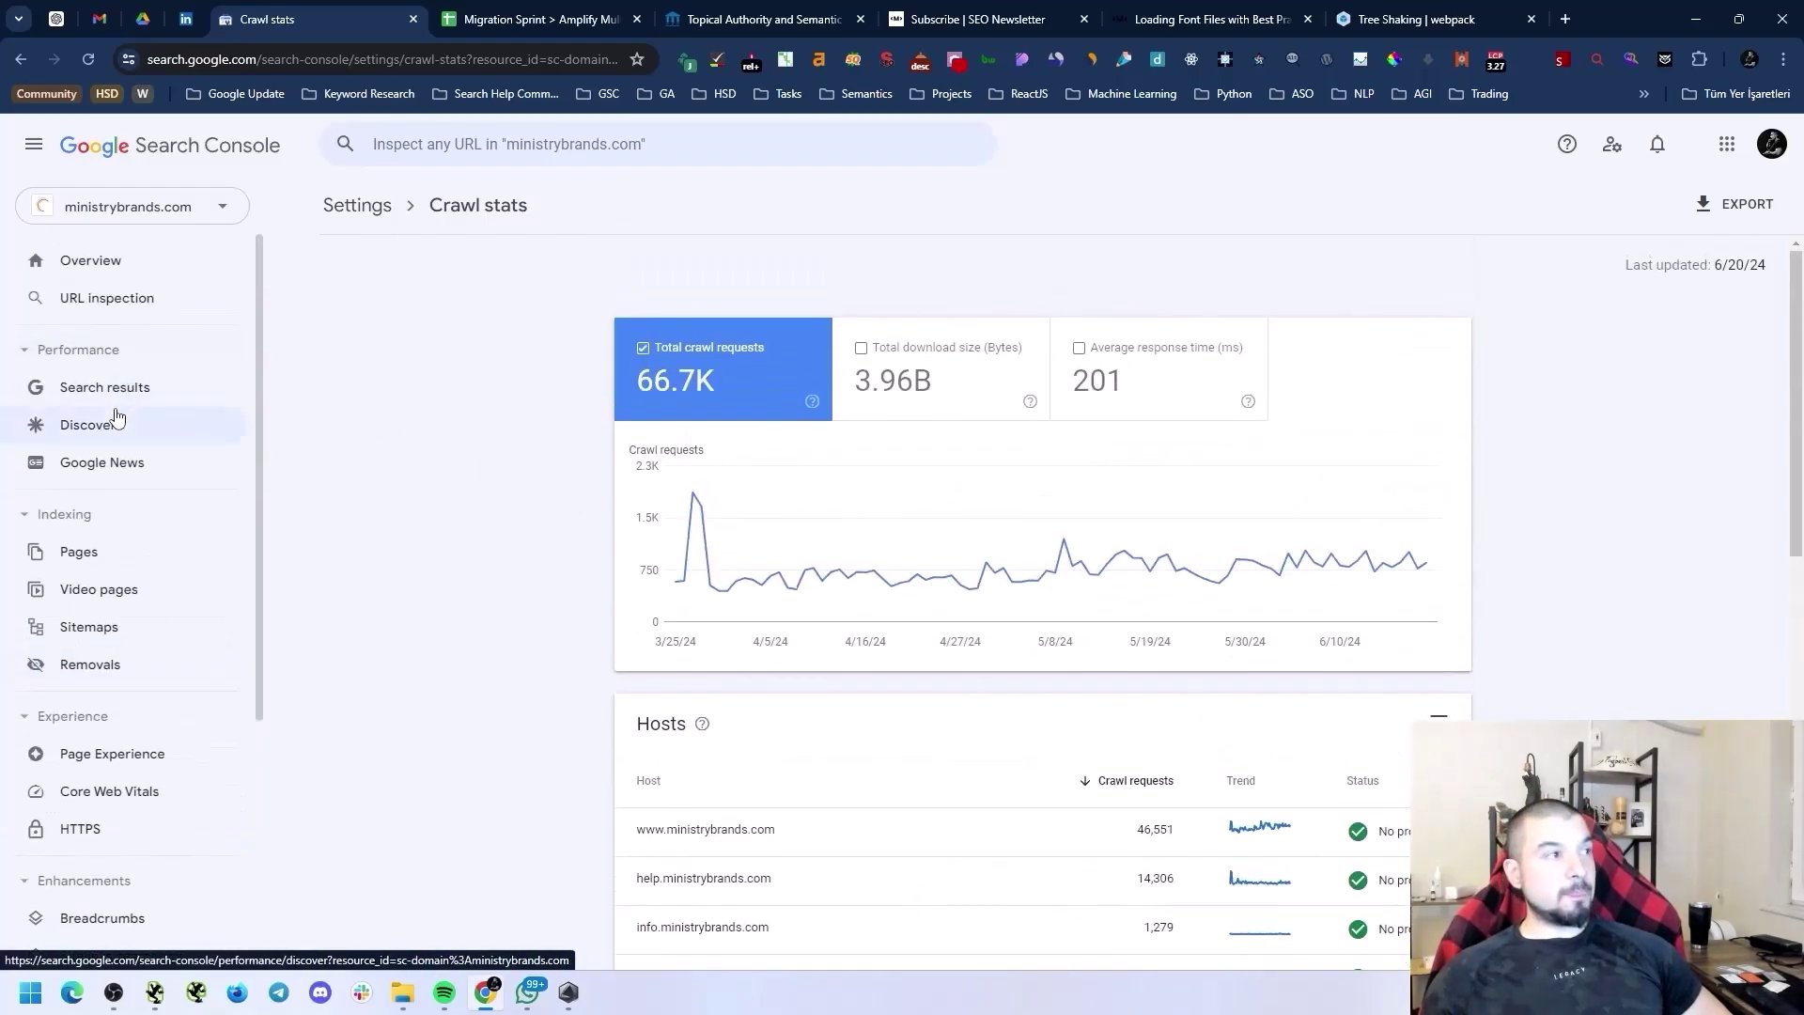
Step: Set the Search results performance report to the last 16 months: 109K clicks, 4.1M impressions
{"action": "left_click", "coordinate": [160, 385]}
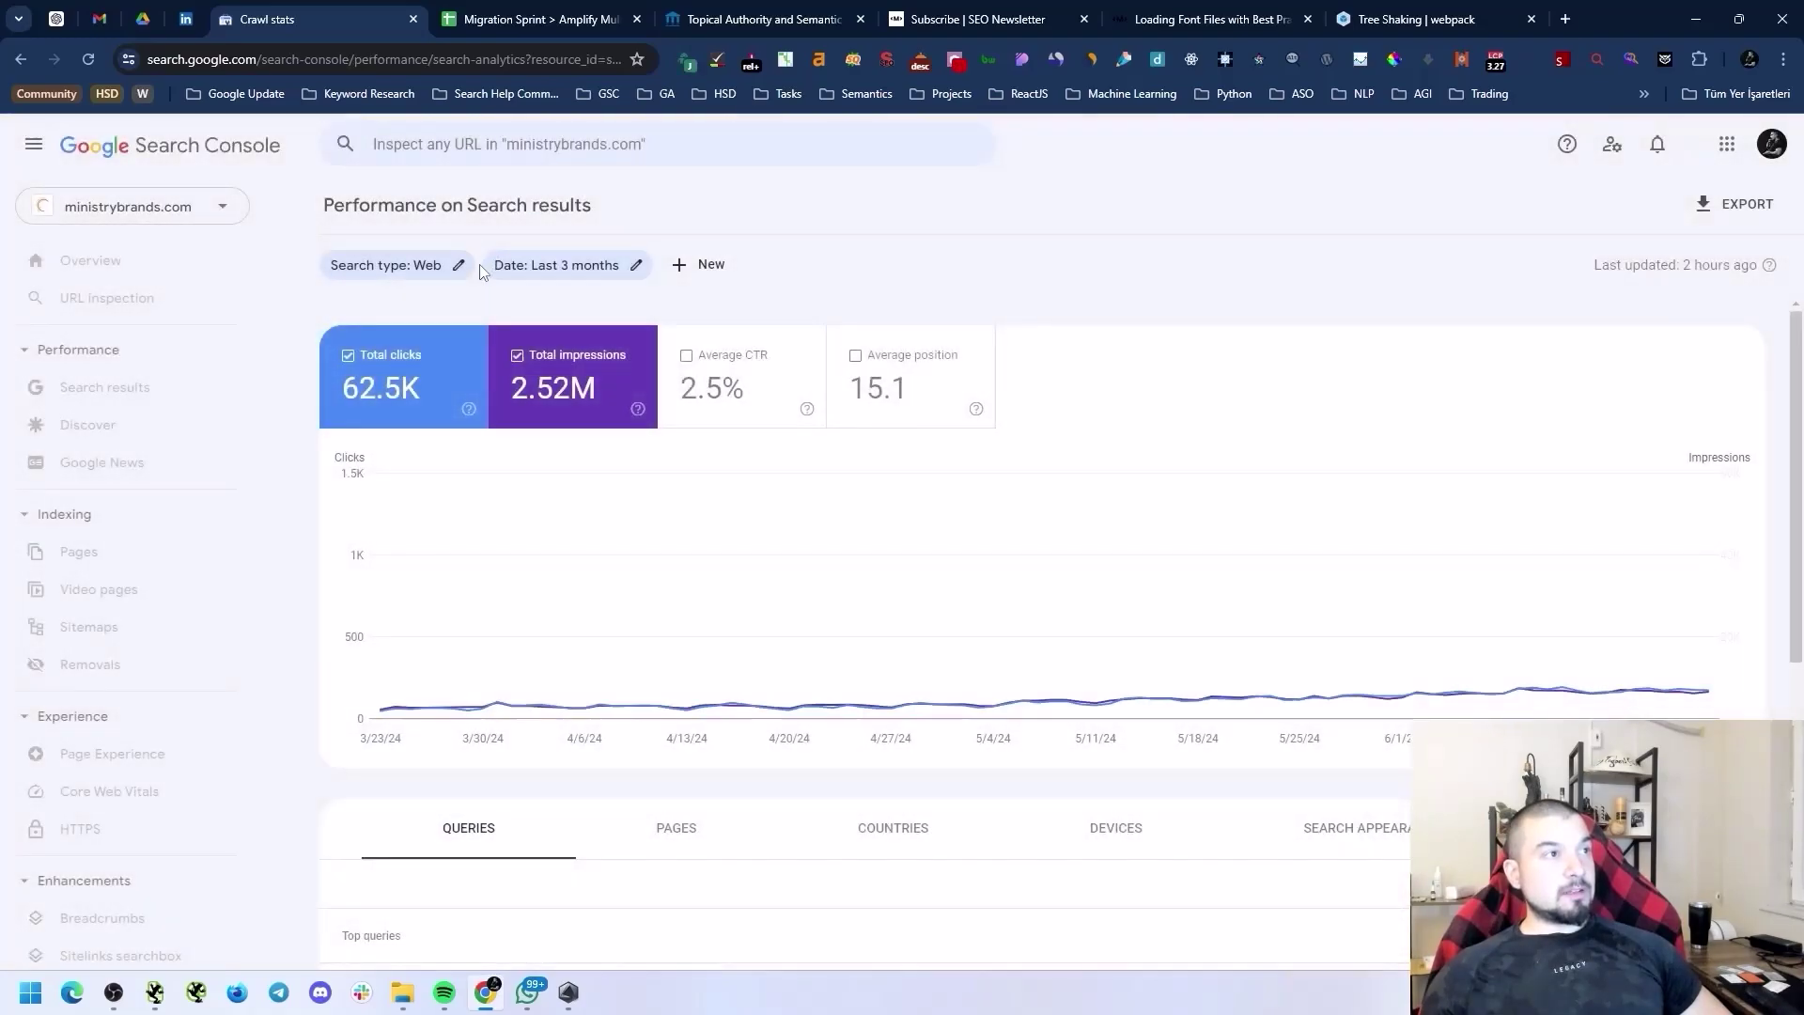
{"action": "left_click", "coordinate": [540, 265]}
{"action": "left_click", "coordinate": [729, 618]}
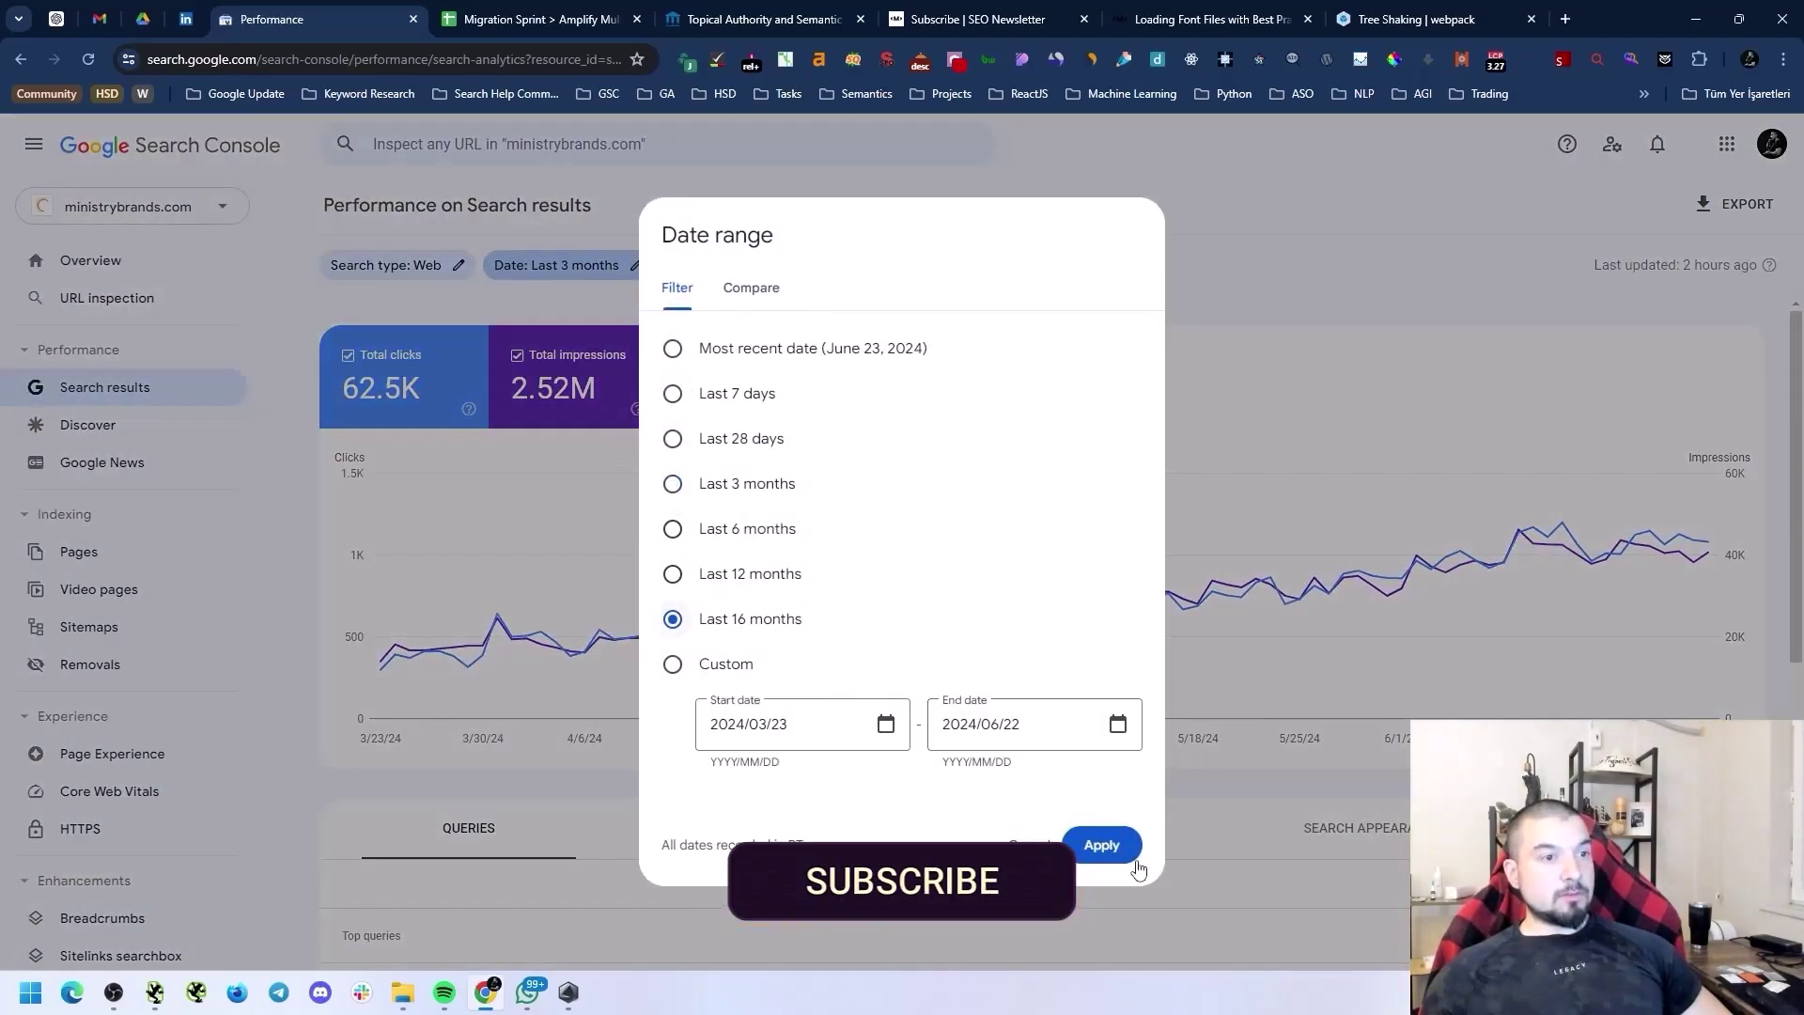
{"action": "left_click", "coordinate": [1132, 857]}
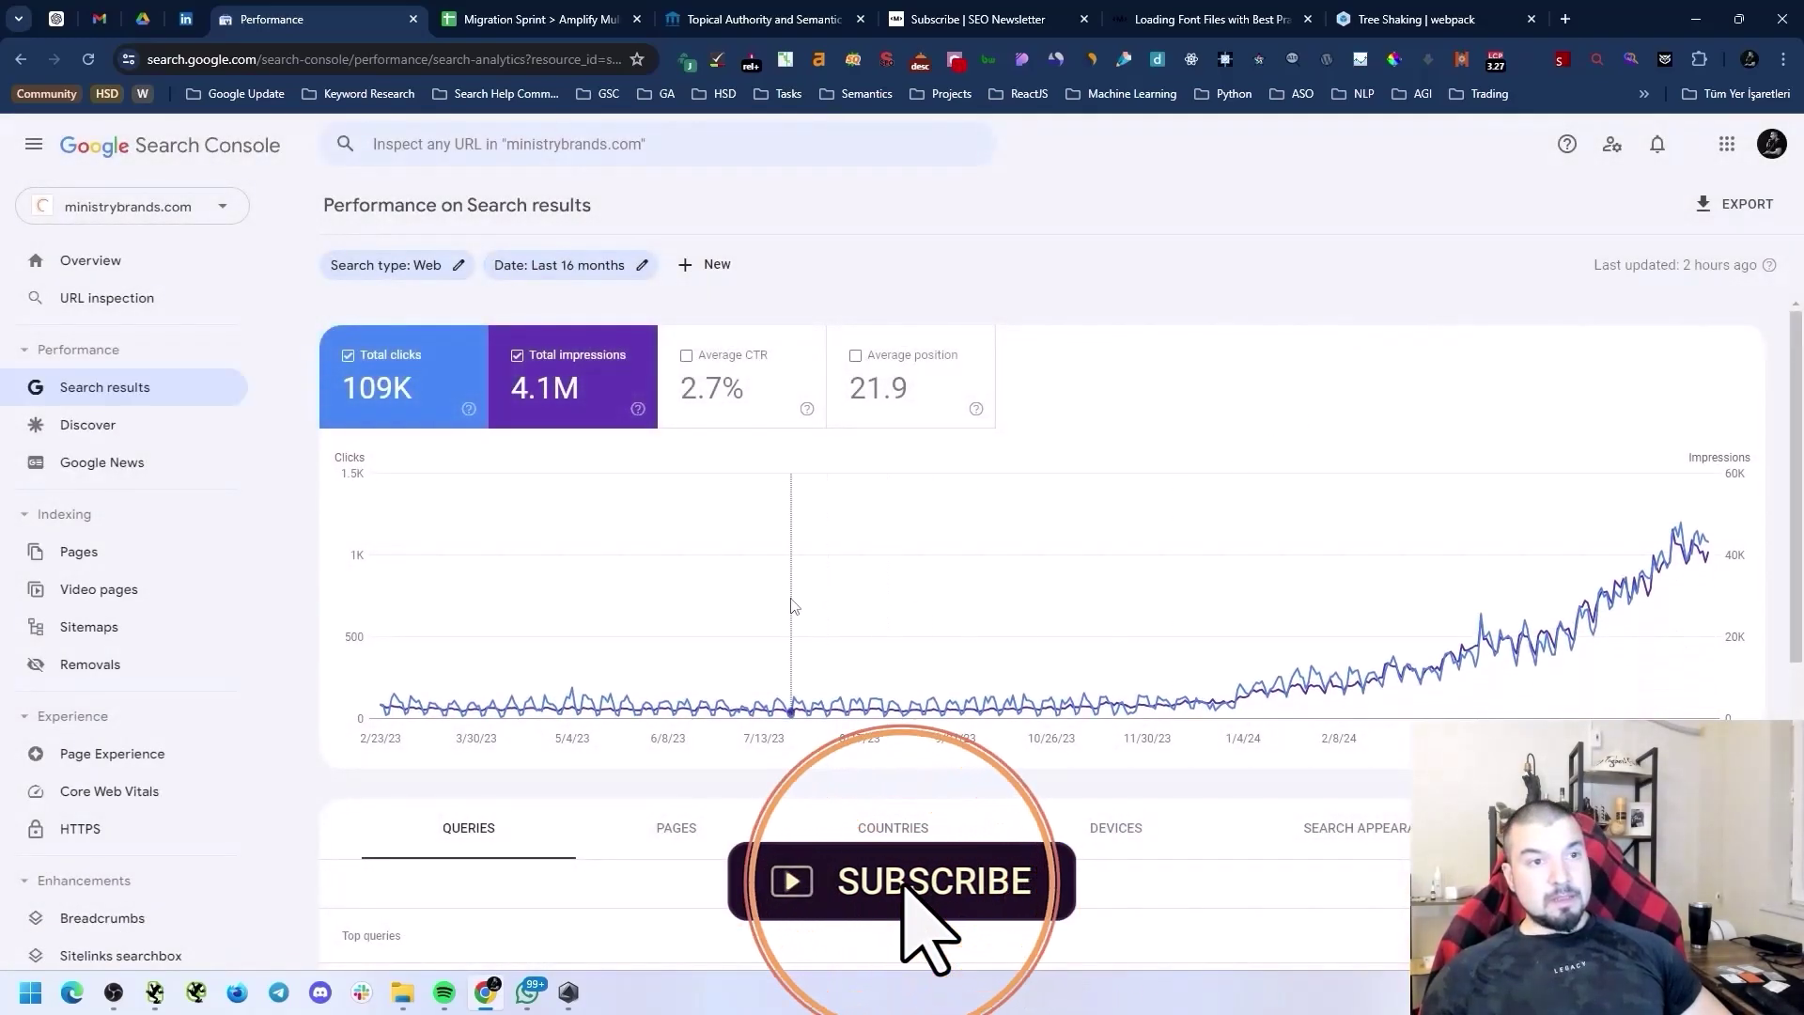
{"action": "left_click", "coordinate": [475, 24]}
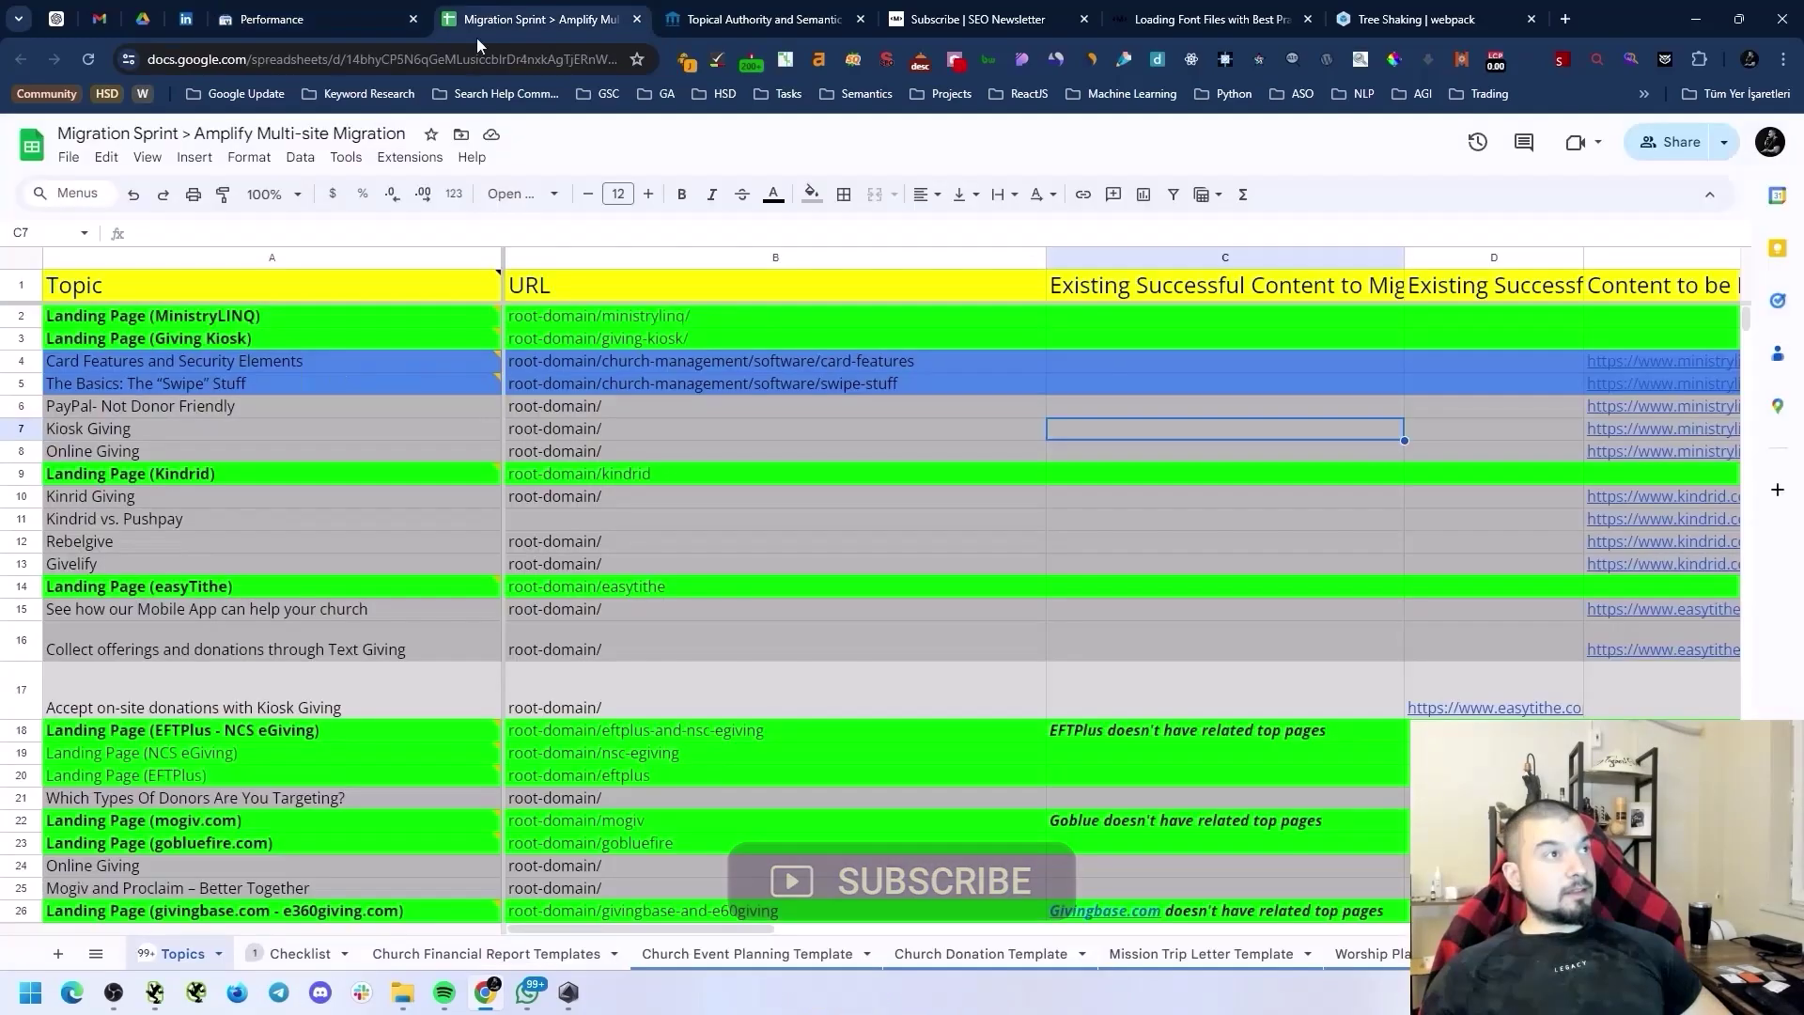
{"action": "left_click", "coordinate": [454, 428]}
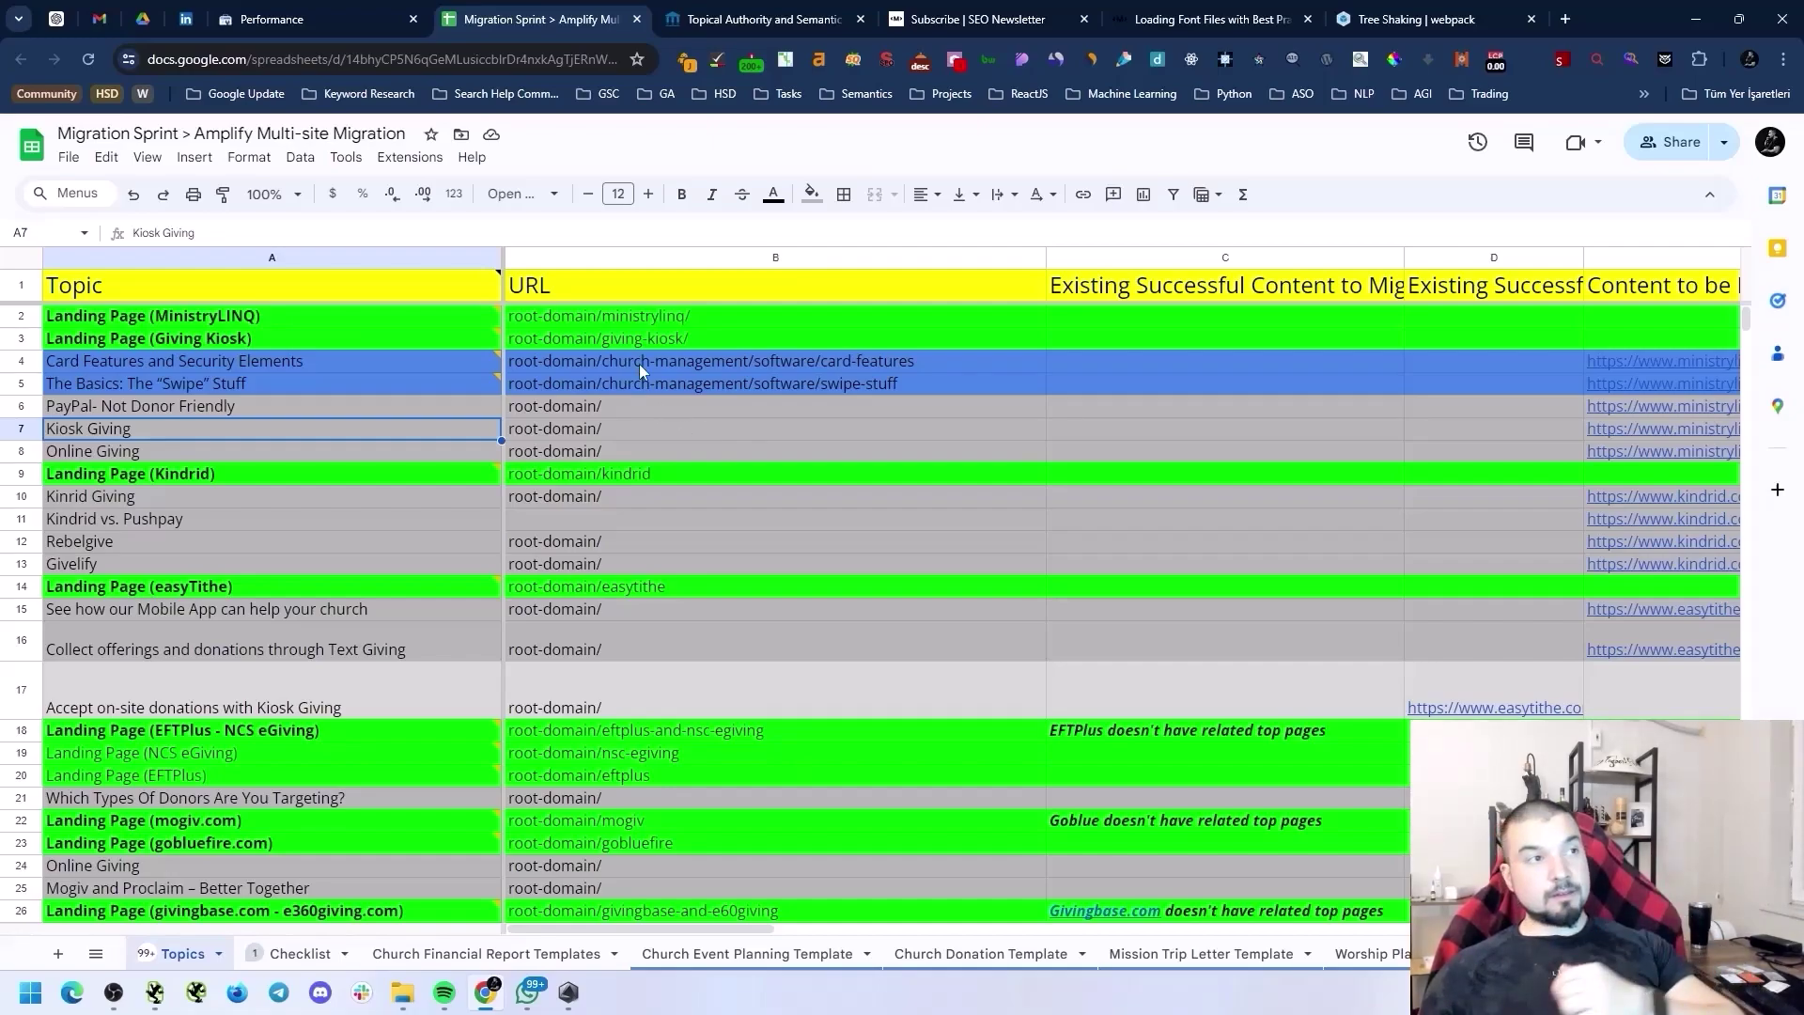
Step: Inspect the URLs in B2 and B3 and copy the /giving-kiosk/ slug
{"action": "left_click", "coordinate": [641, 318]}
{"action": "double_click", "coordinate": [623, 319]}
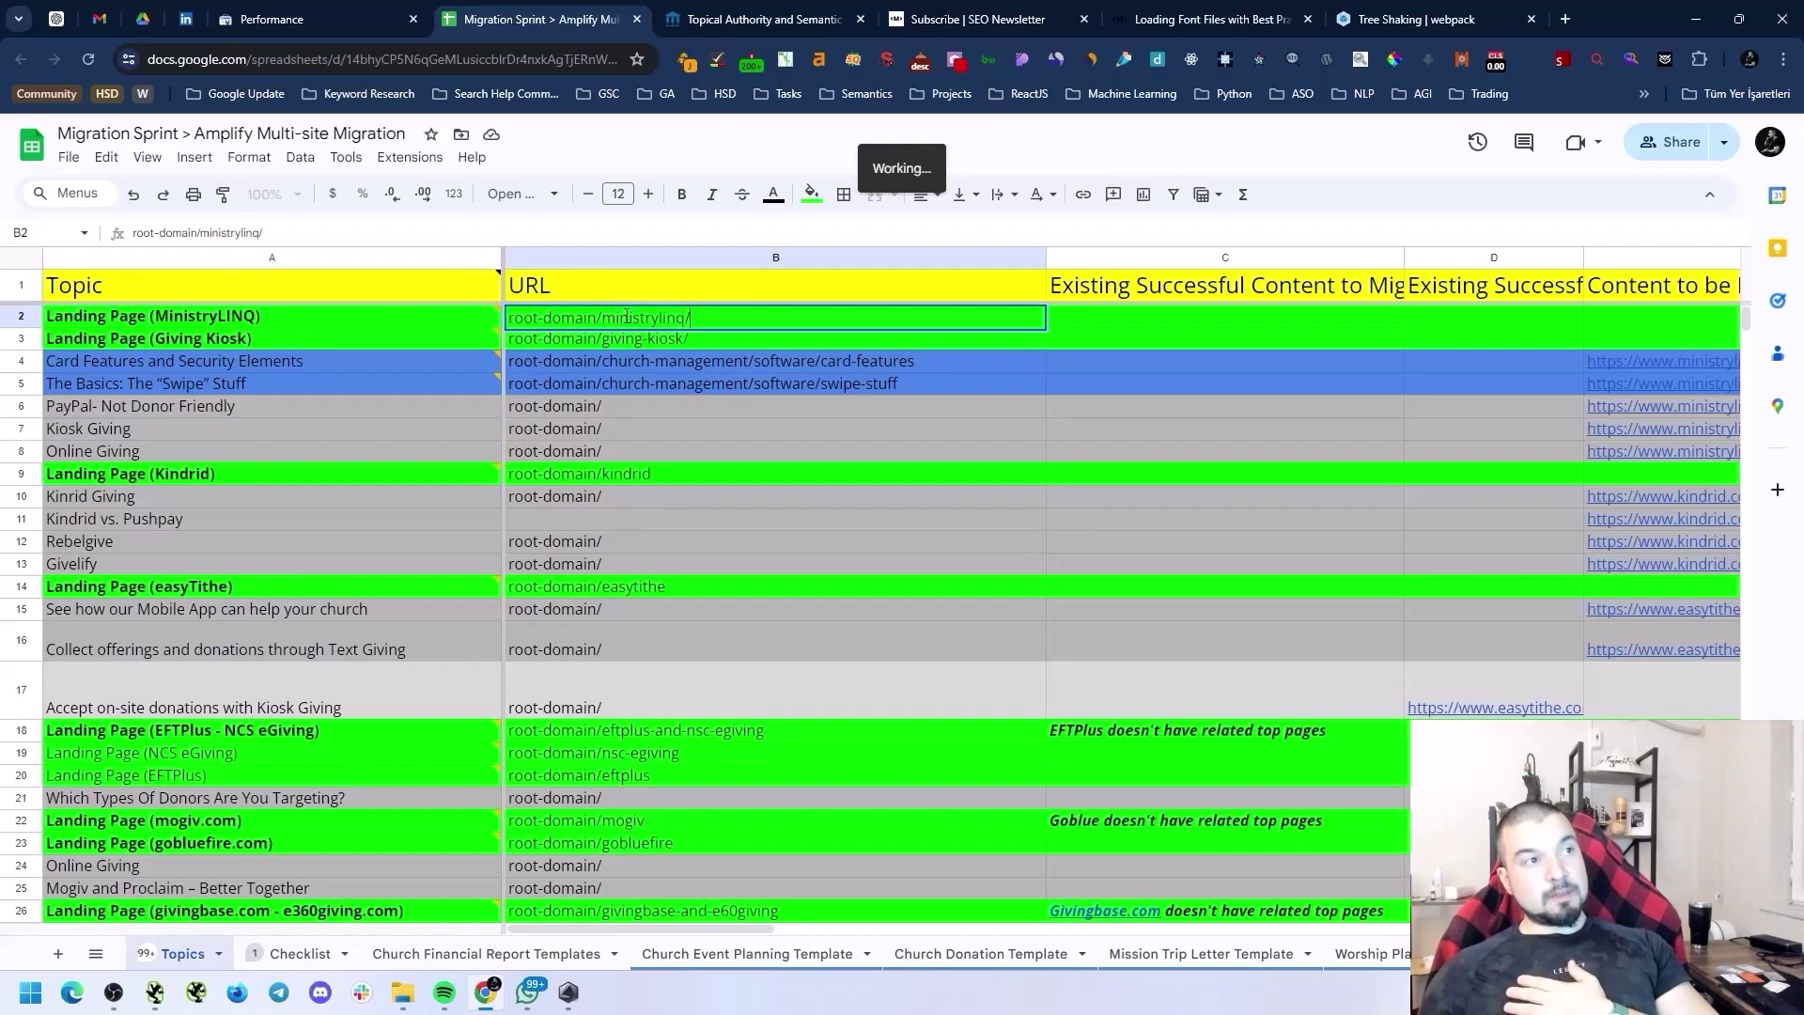
{"action": "left_click_drag", "start_coordinate": [603, 319], "coordinate": [709, 319]}
{"action": "double_click", "coordinate": [657, 339]}
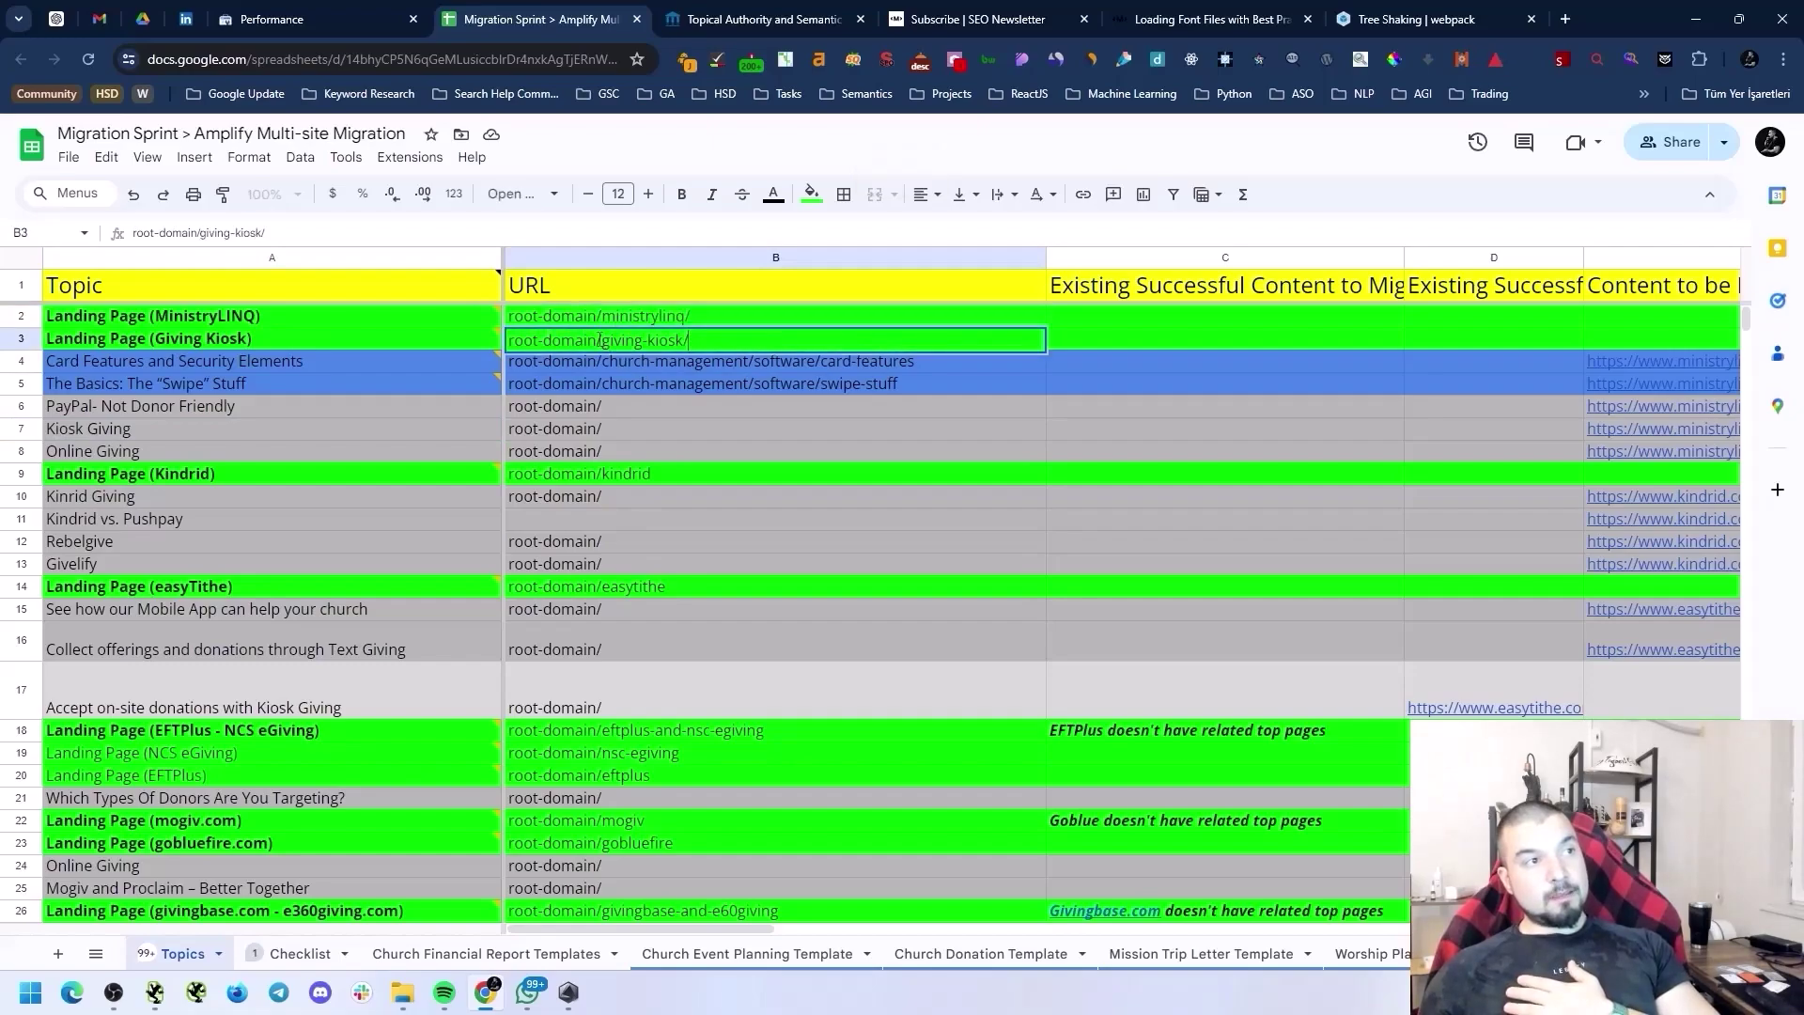
{"action": "left_click_drag", "start_coordinate": [598, 339], "coordinate": [714, 336]}
{"action": "key", "text": "ctrl+c"}
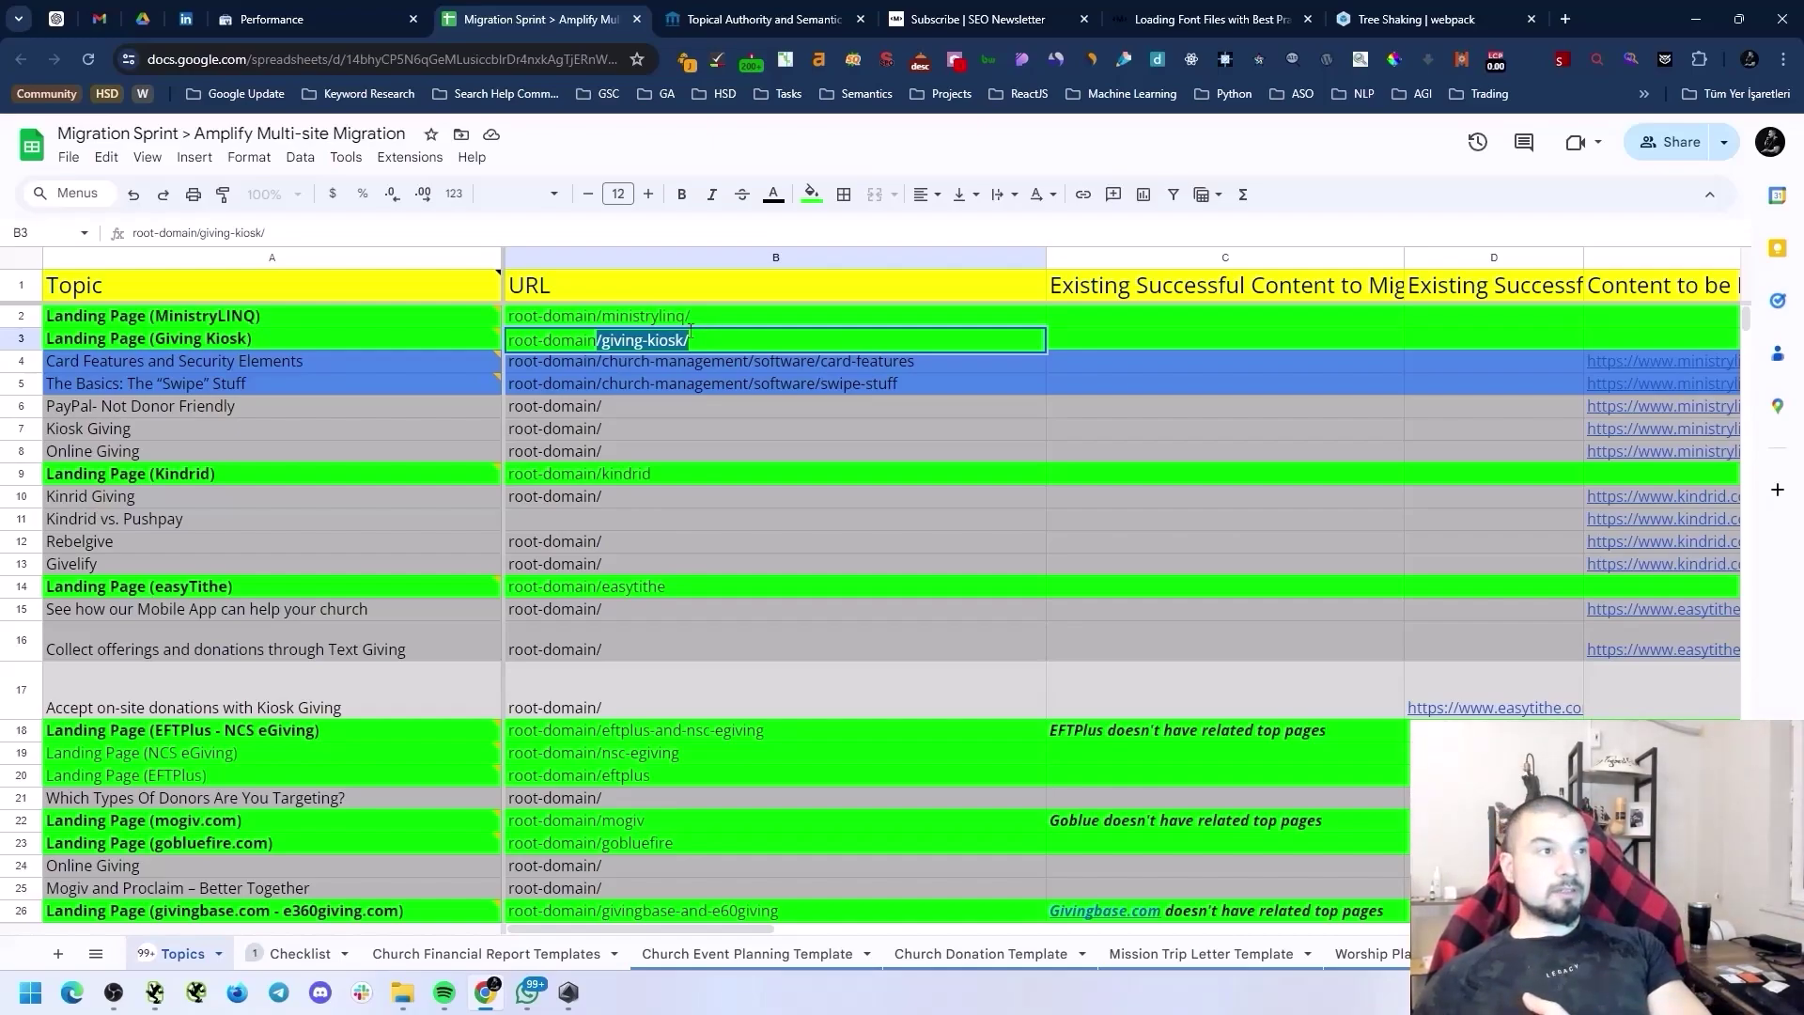
Step: Leave B3 unchanged, view the comment on A5, then return to Search Console Performance
{"action": "left_click", "coordinate": [678, 410]}
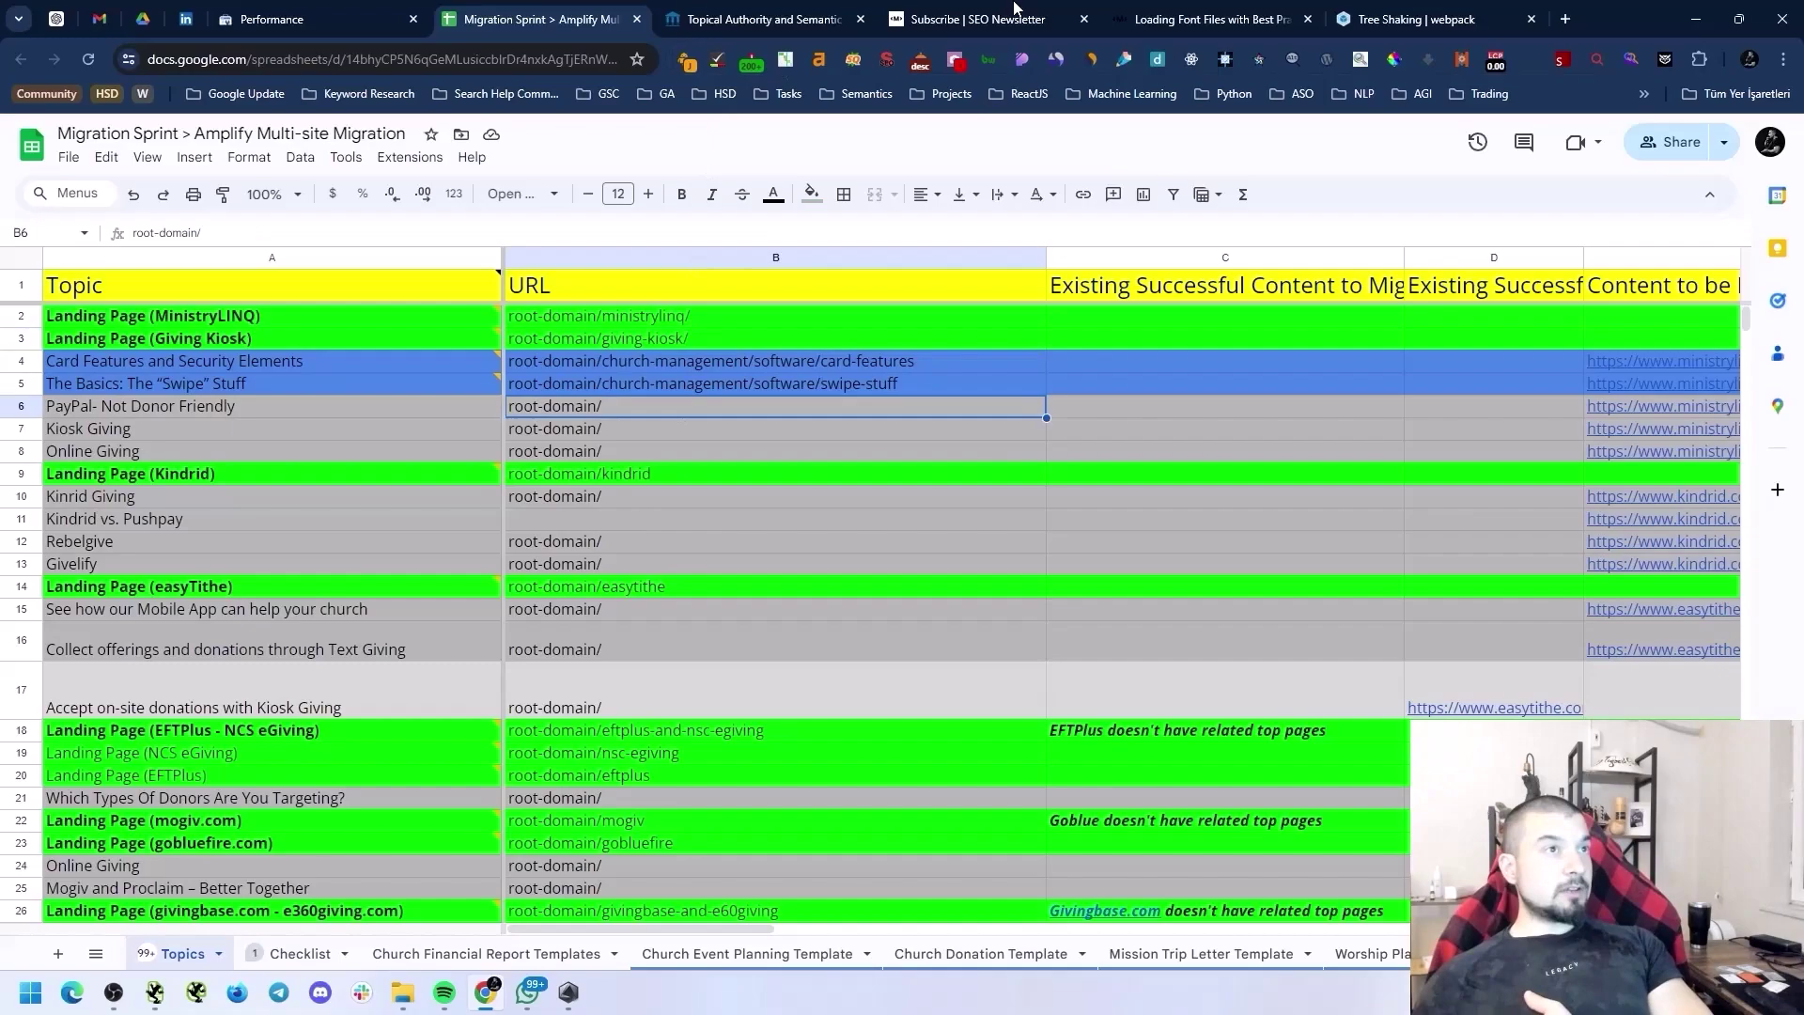
{"action": "left_click", "coordinate": [347, 387]}
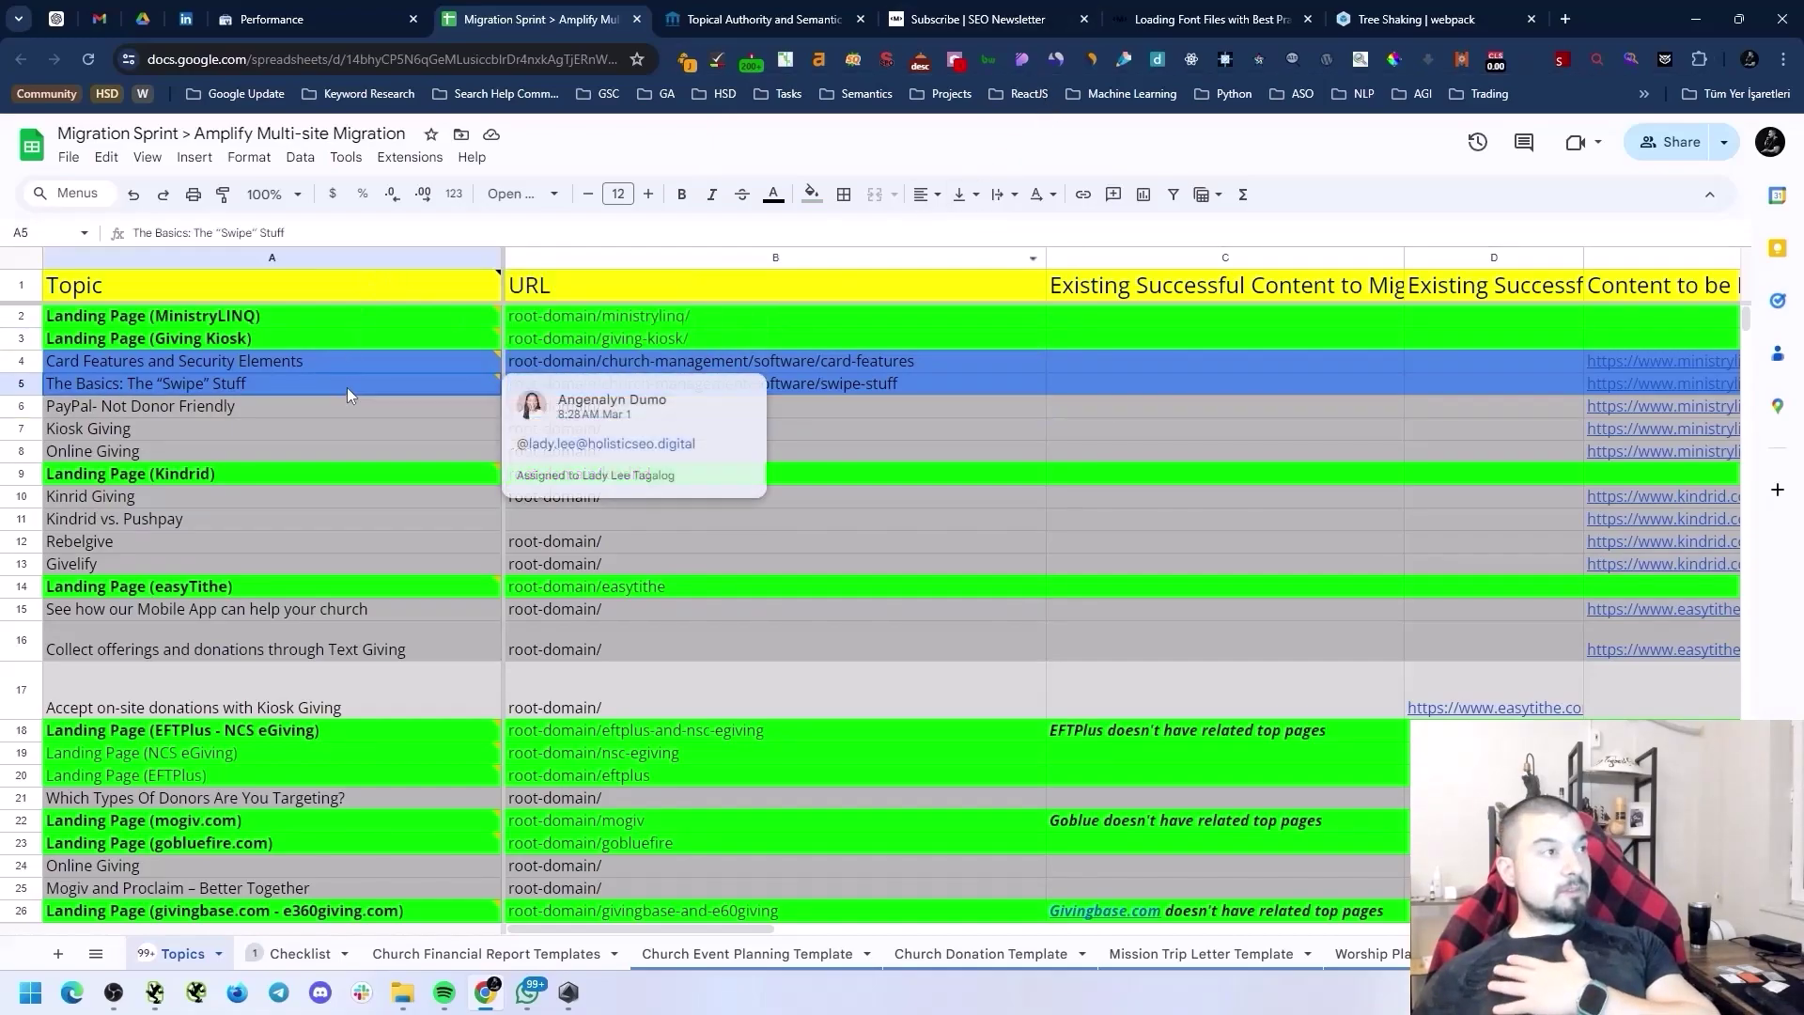
{"action": "left_click", "coordinate": [346, 415]}
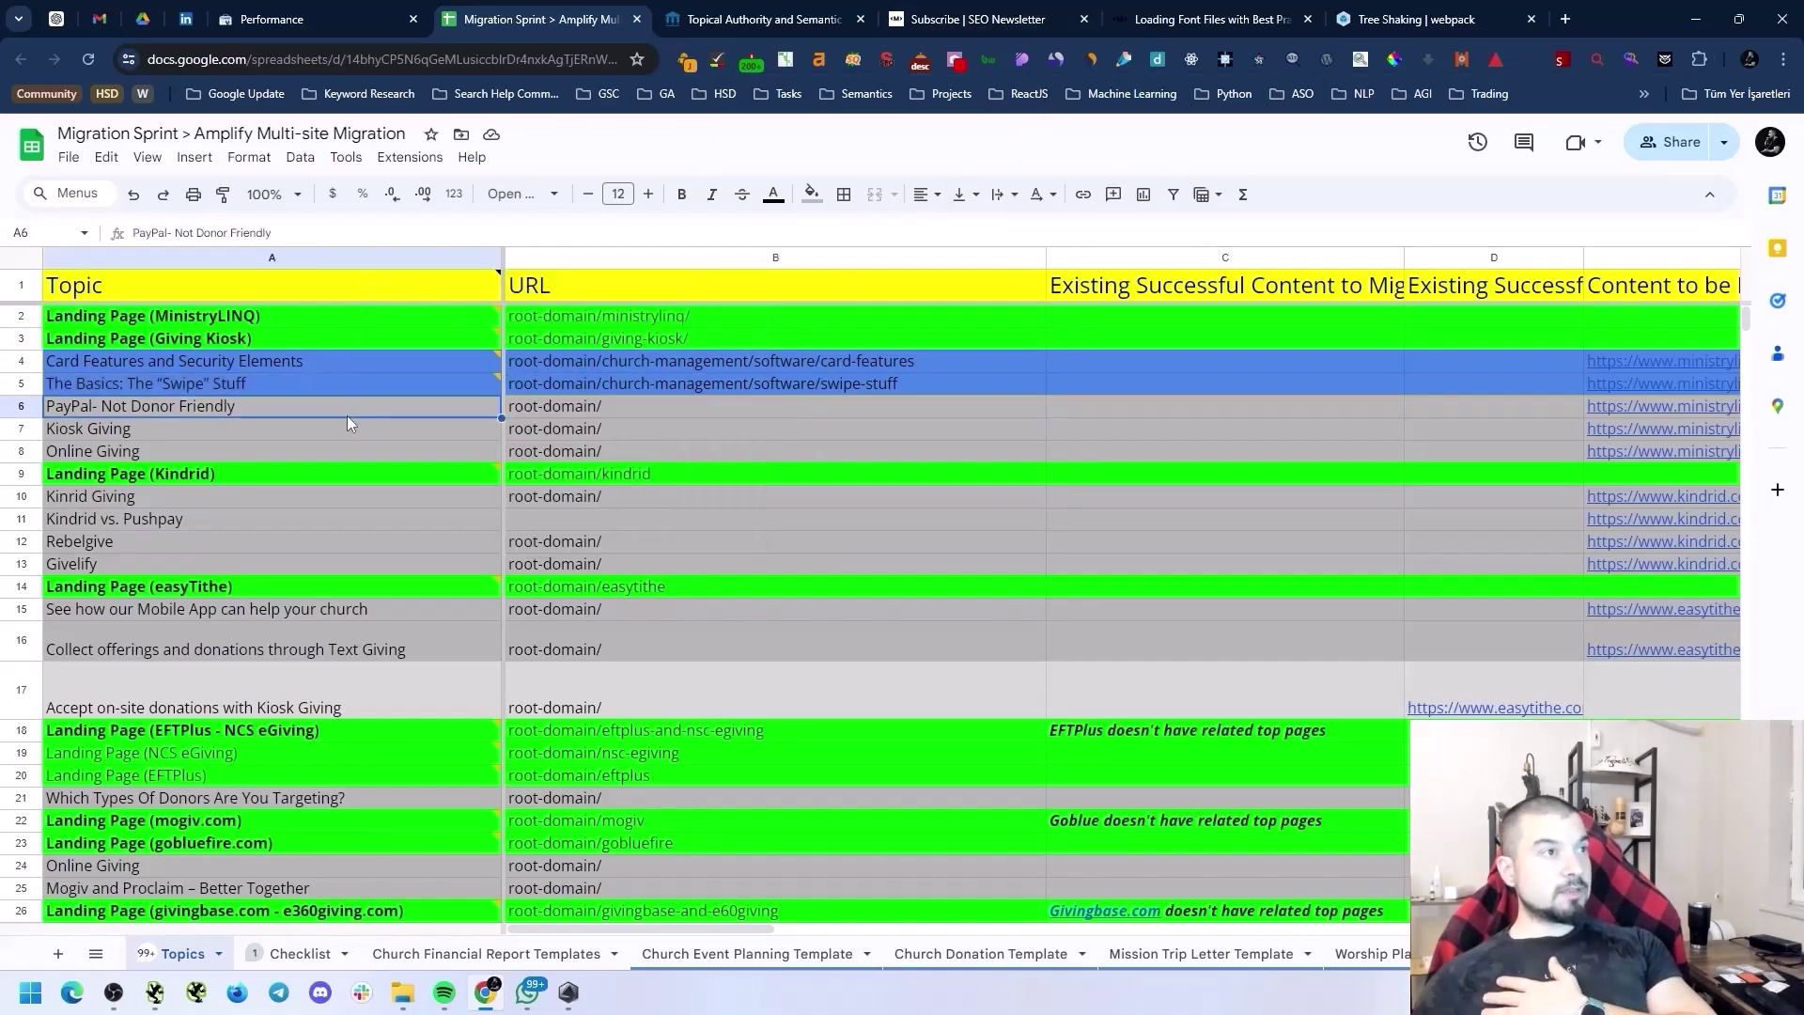
{"action": "left_click", "coordinate": [392, 8]}
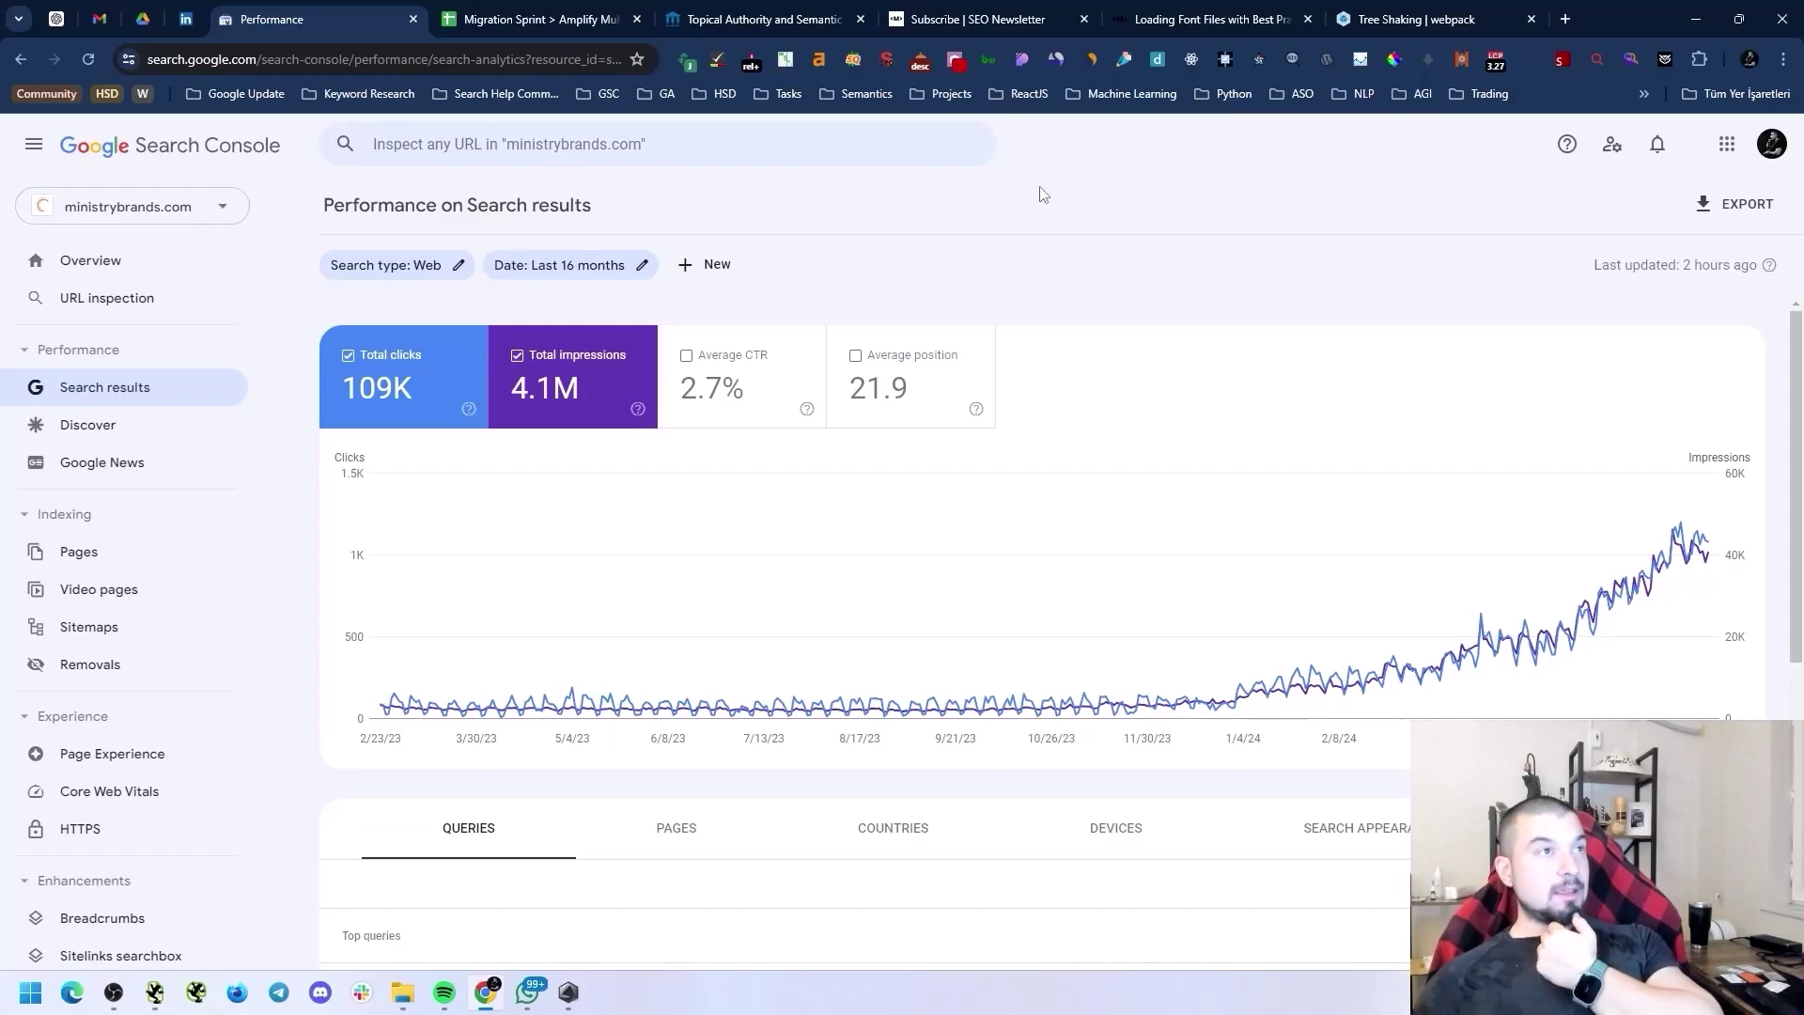
Step: Accept the cookie notice on the SEO Newsletter subscribe page, then move to the LinkedIn post
{"action": "left_click", "coordinate": [982, 11]}
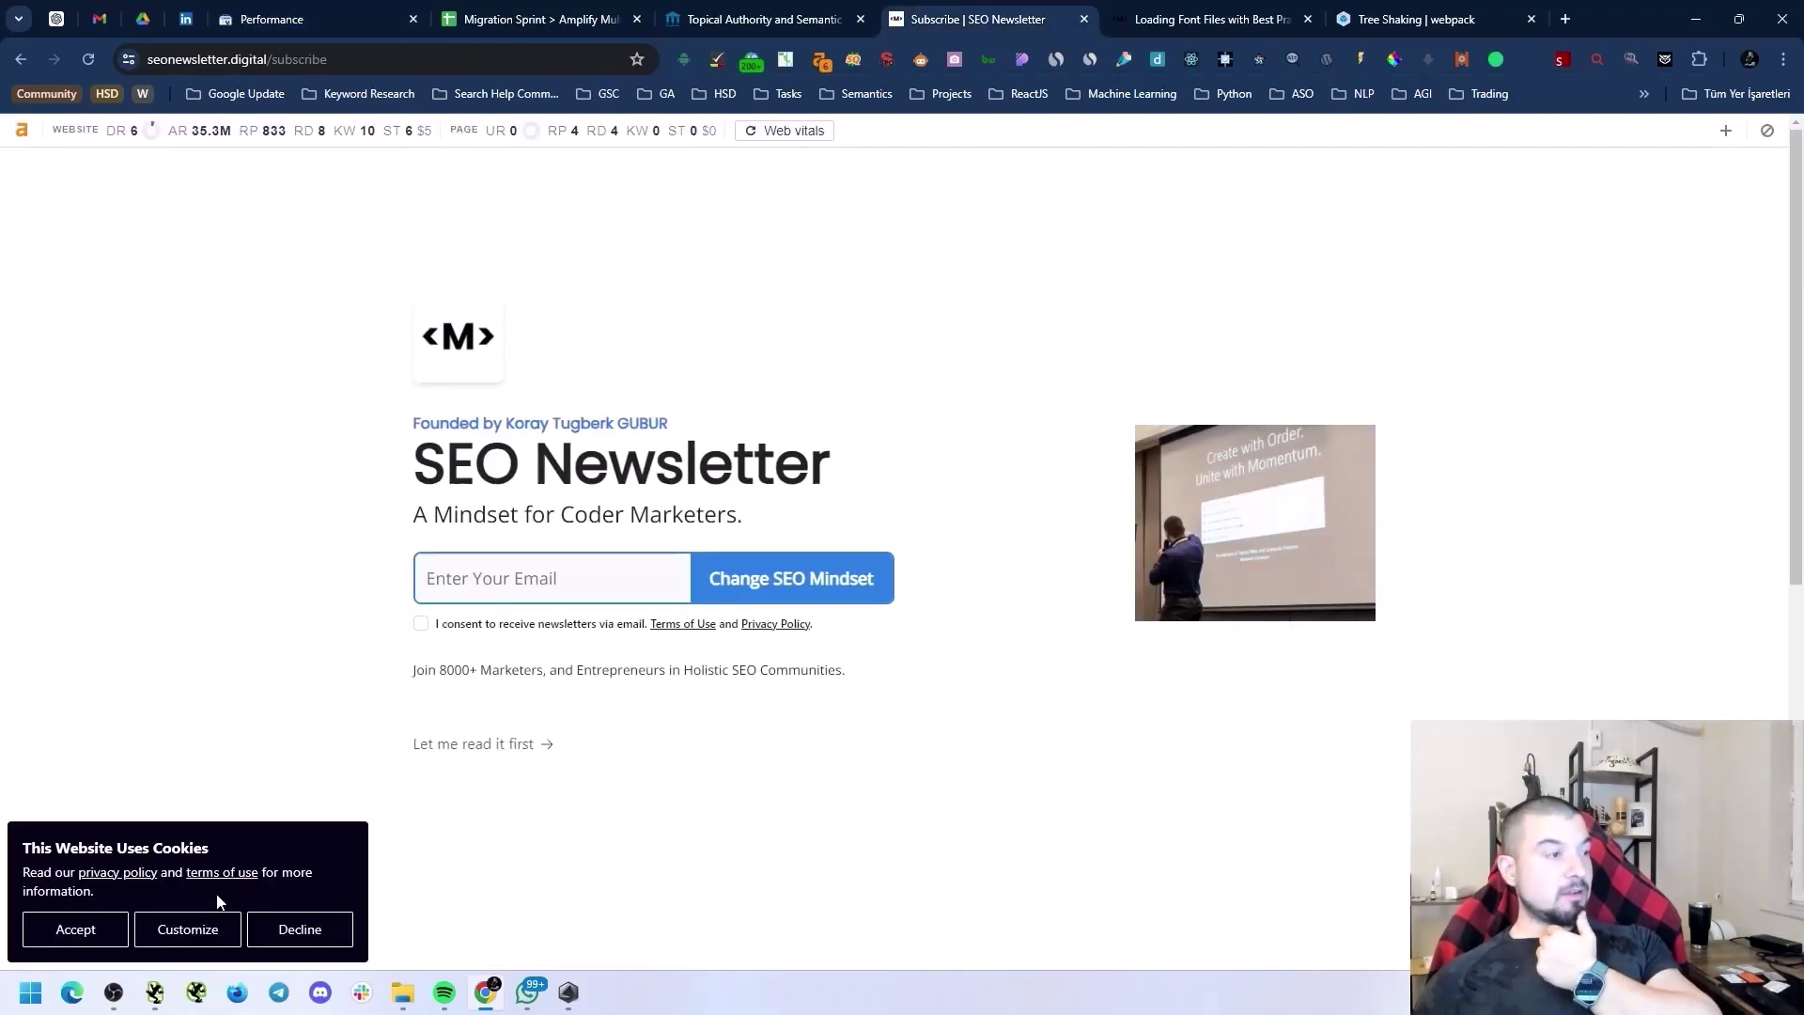
{"action": "left_click", "coordinate": [89, 935]}
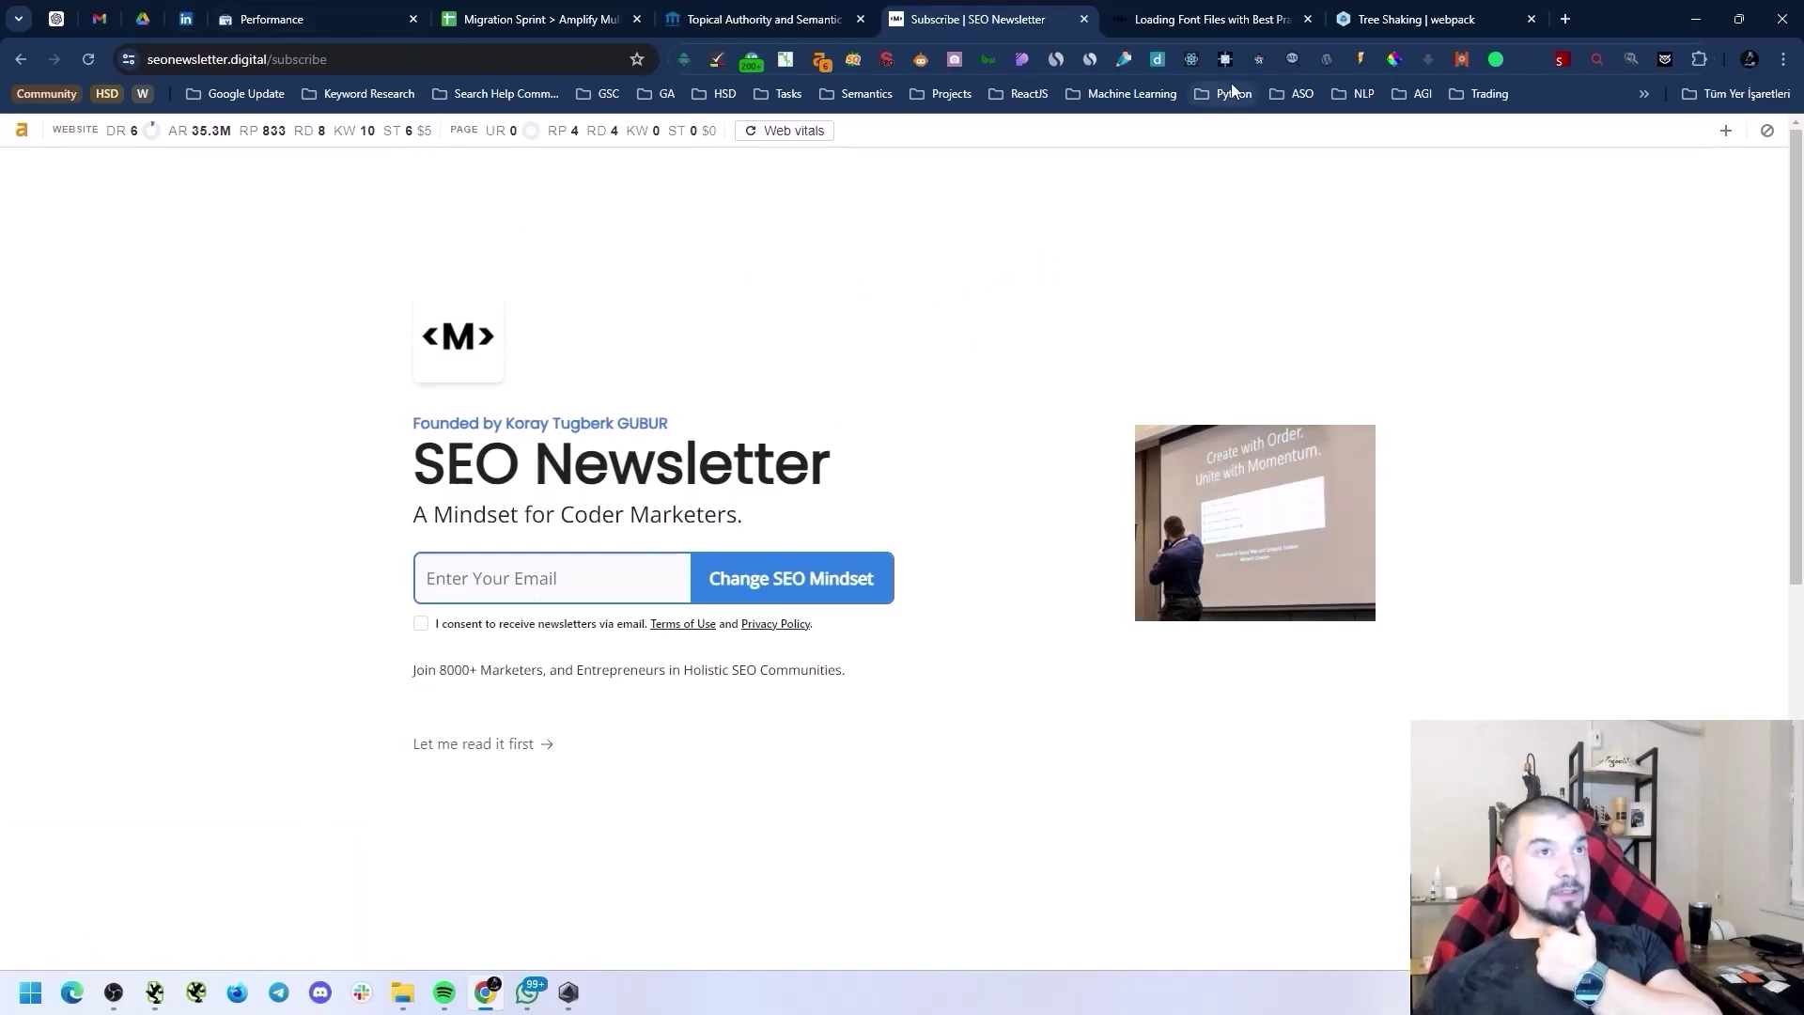
{"action": "left_click", "coordinate": [198, 18]}
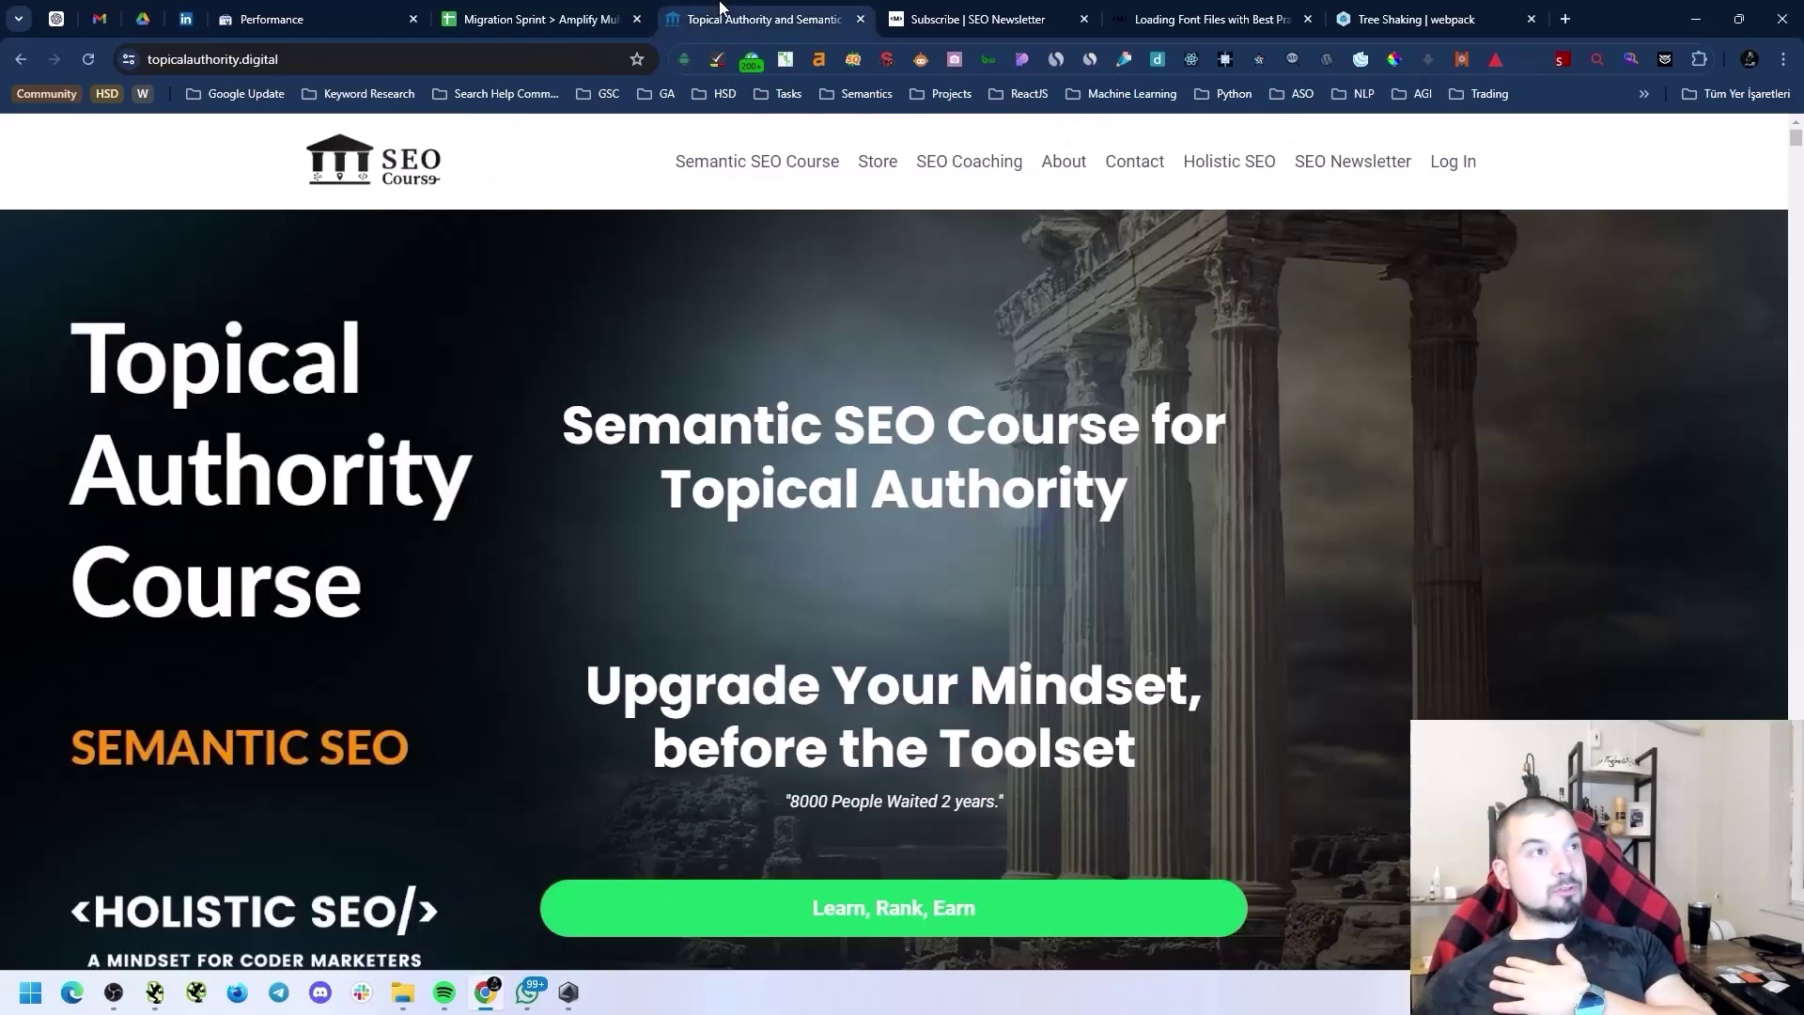
Step: Go to the topicalauthority.digital page and scroll down to the five-star student video testimonials
{"action": "key", "text": "ctrl+Tab"}
{"action": "key", "text": "ctrl+Tab"}
{"action": "key", "text": "ctrl+Tab"}
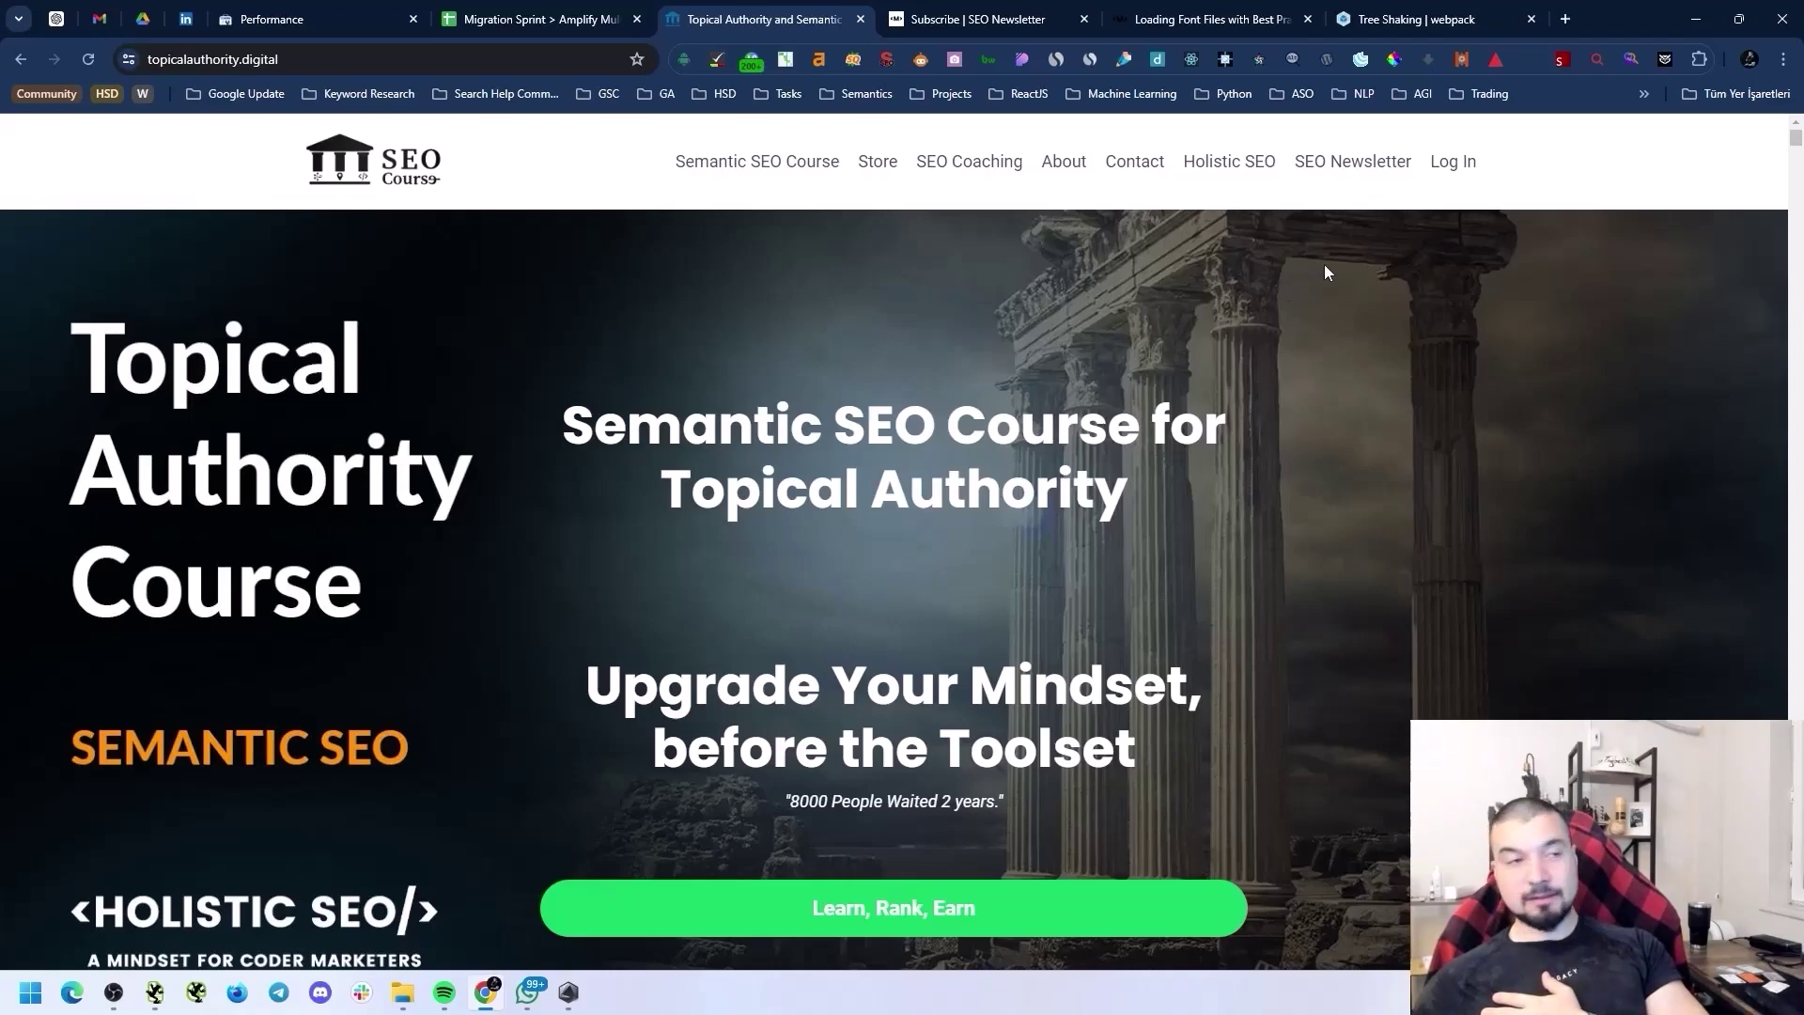
{"action": "scroll", "coordinate": [1315, 322], "scroll_direction": "down", "scroll_amount": 20}
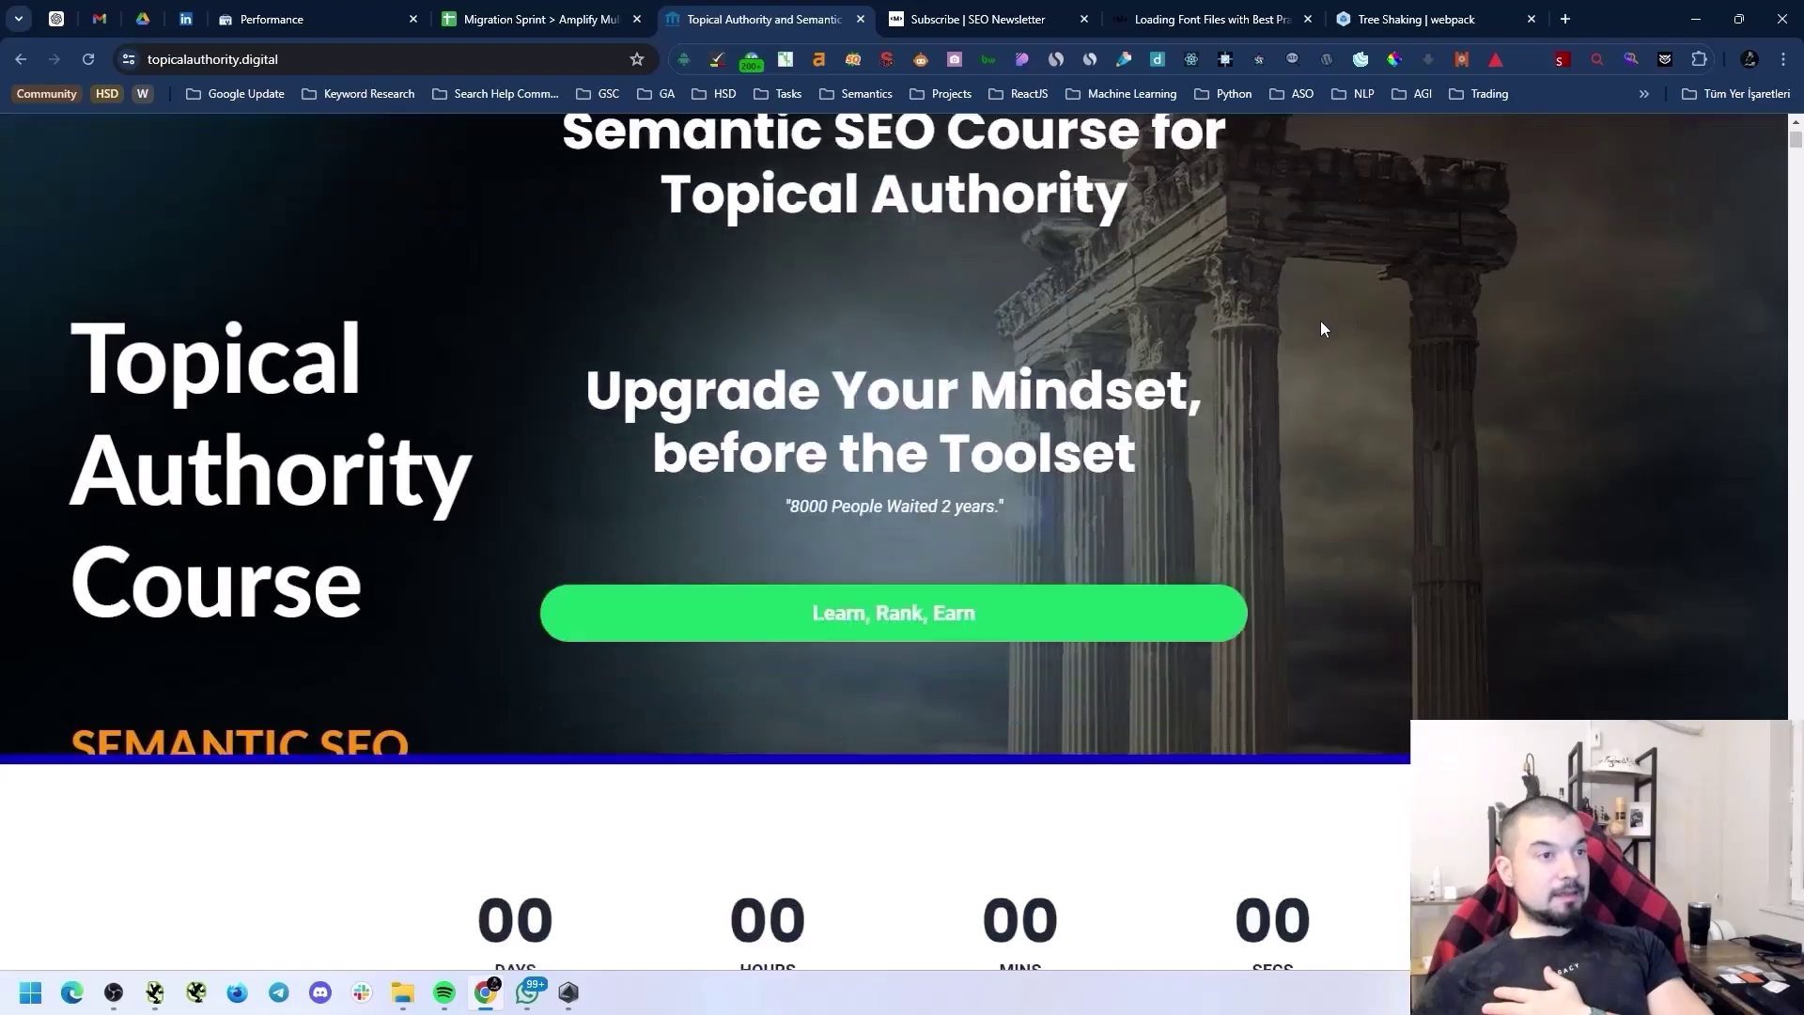
{"action": "scroll", "coordinate": [1334, 340], "scroll_direction": "down", "scroll_amount": 20}
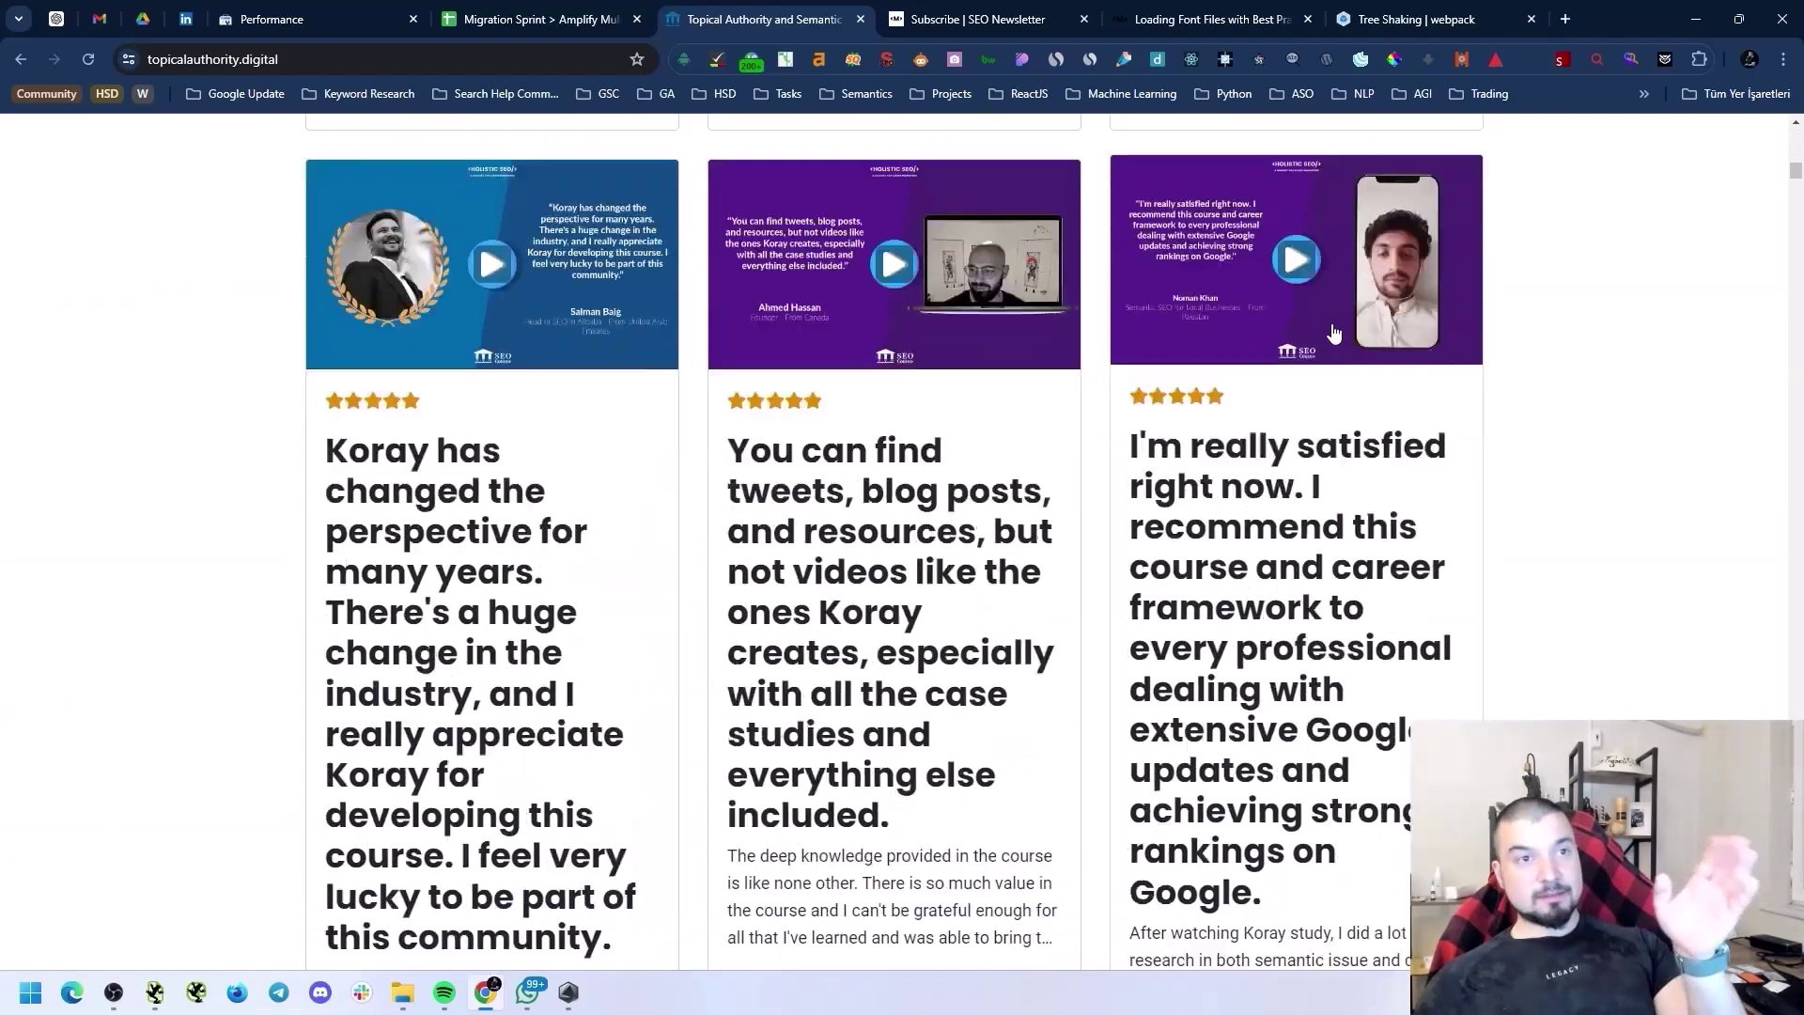
{"action": "scroll", "coordinate": [1522, 368], "scroll_direction": "down", "scroll_amount": 20}
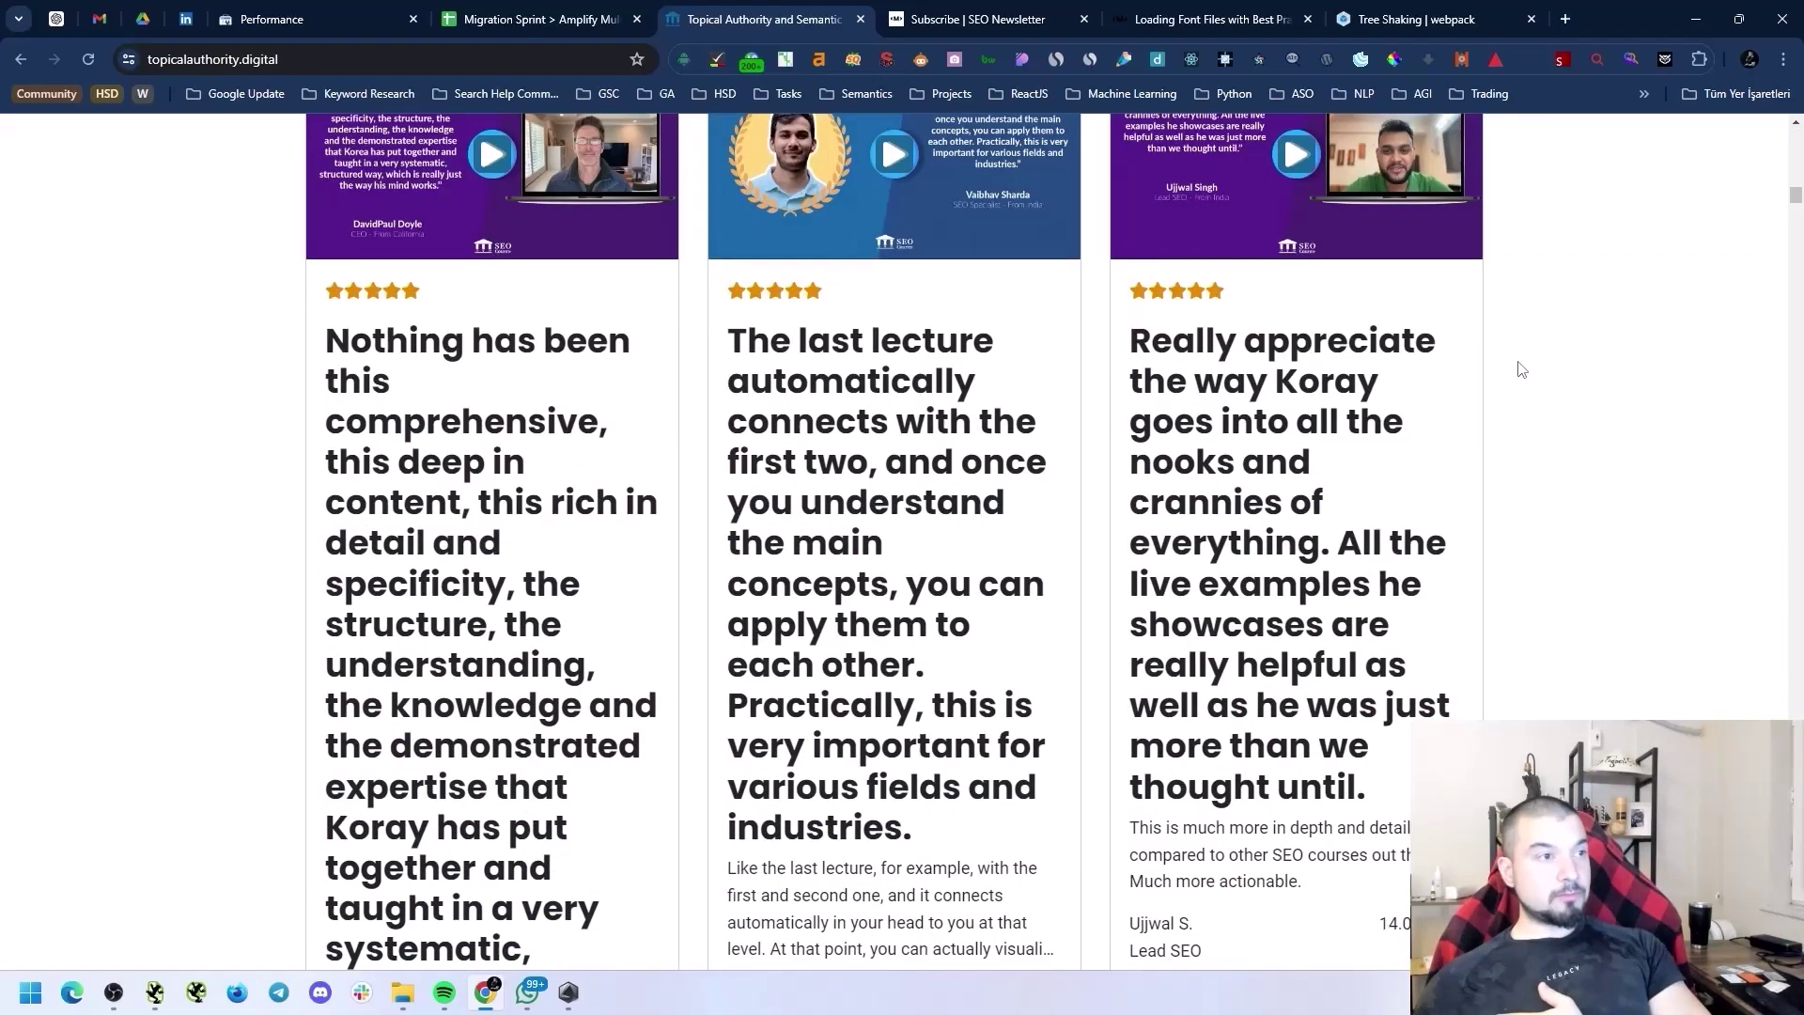
{"action": "scroll", "coordinate": [1527, 378], "scroll_direction": "down", "scroll_amount": 20}
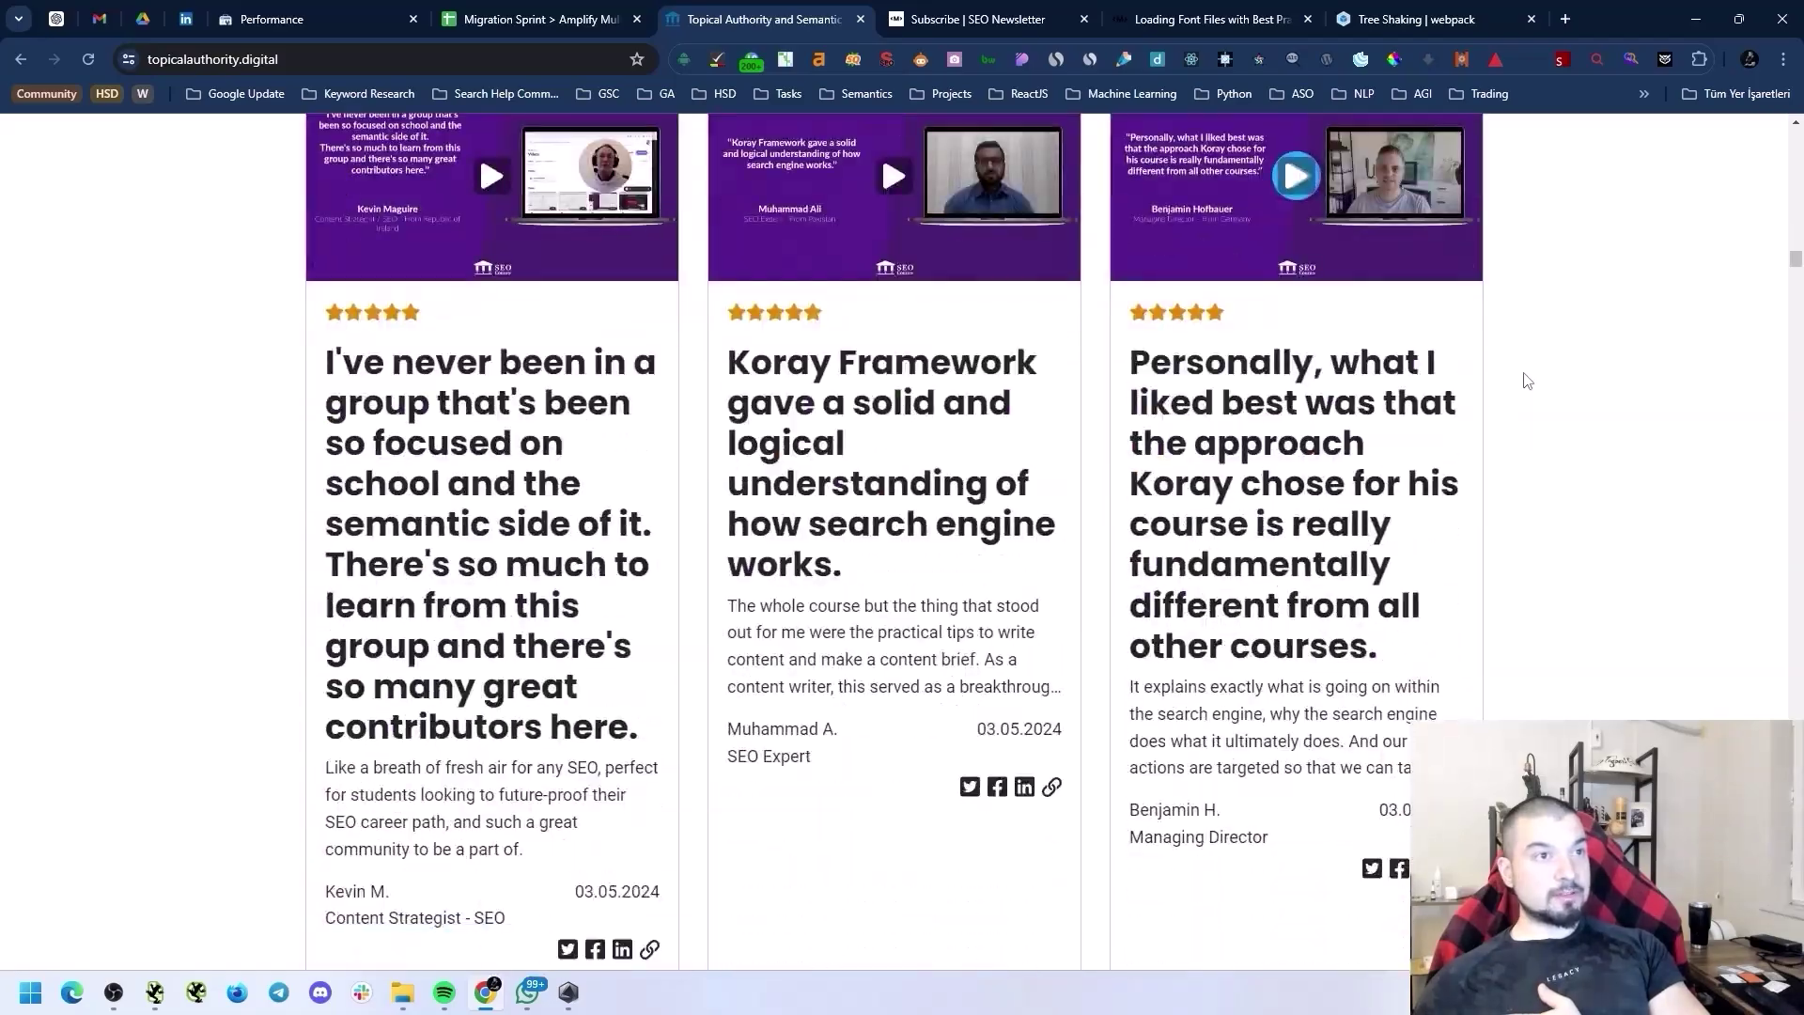
{"action": "scroll", "coordinate": [1532, 395], "scroll_direction": "down", "scroll_amount": 20}
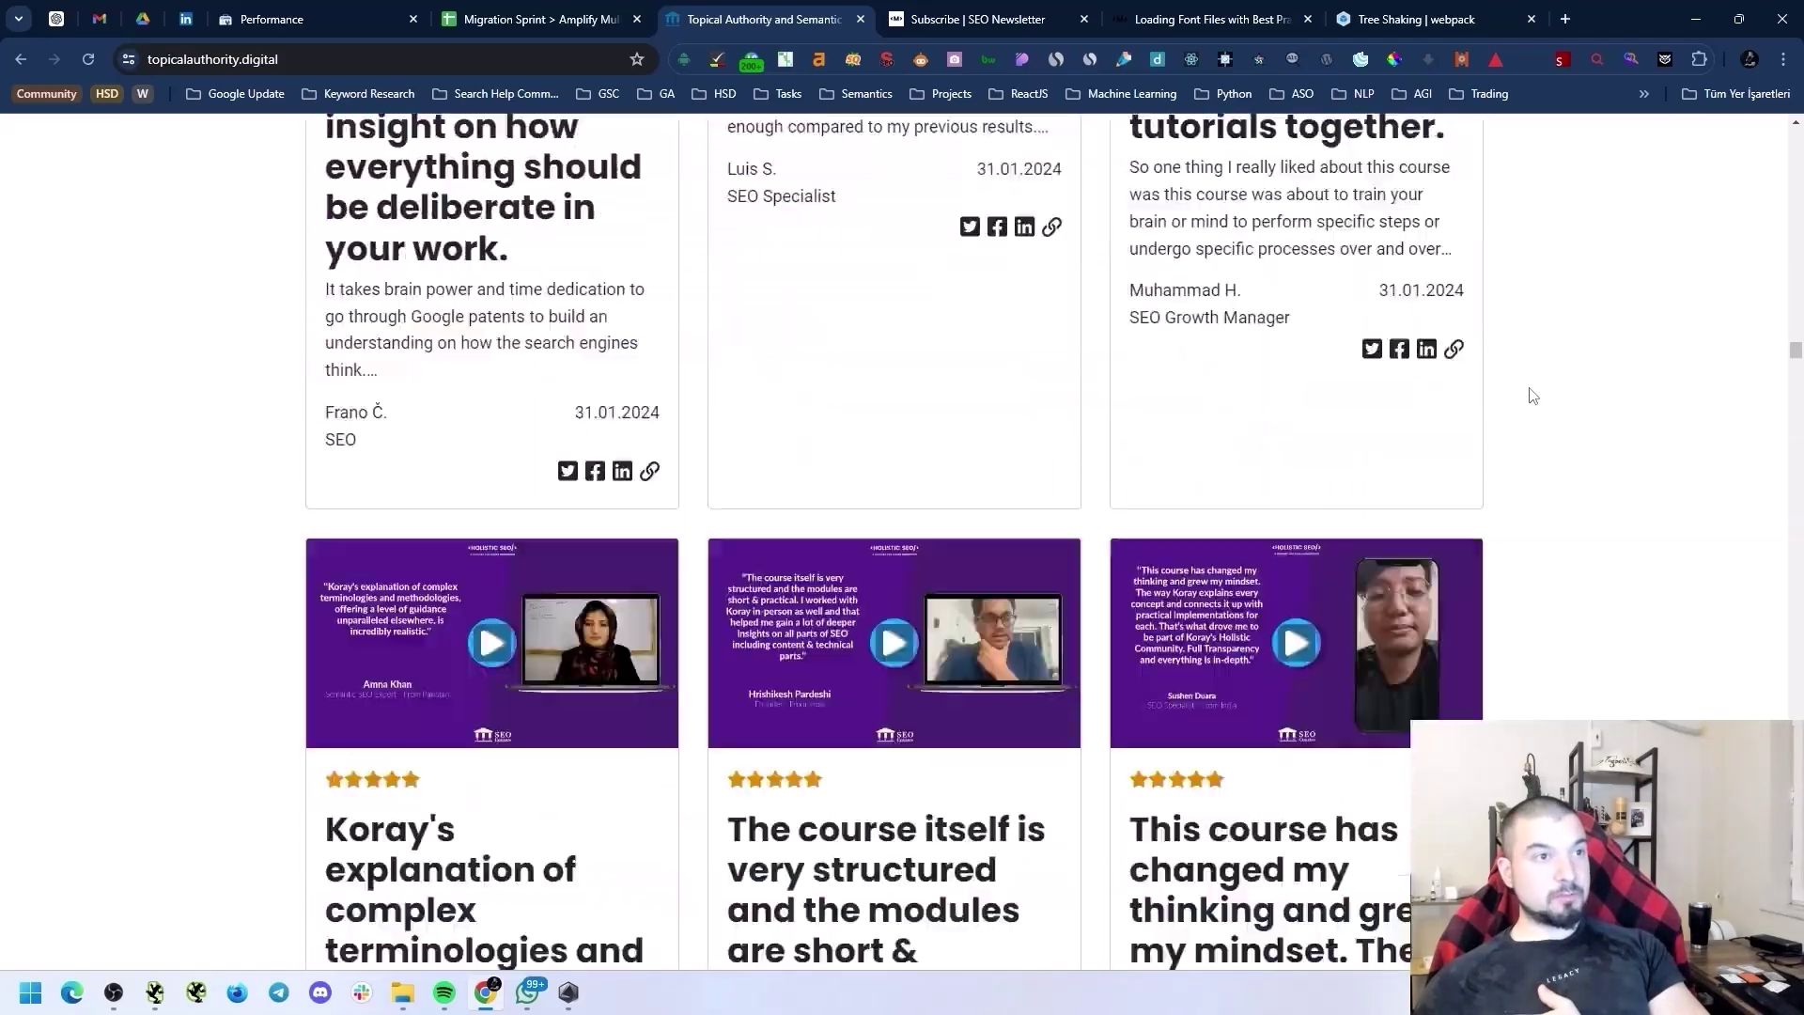